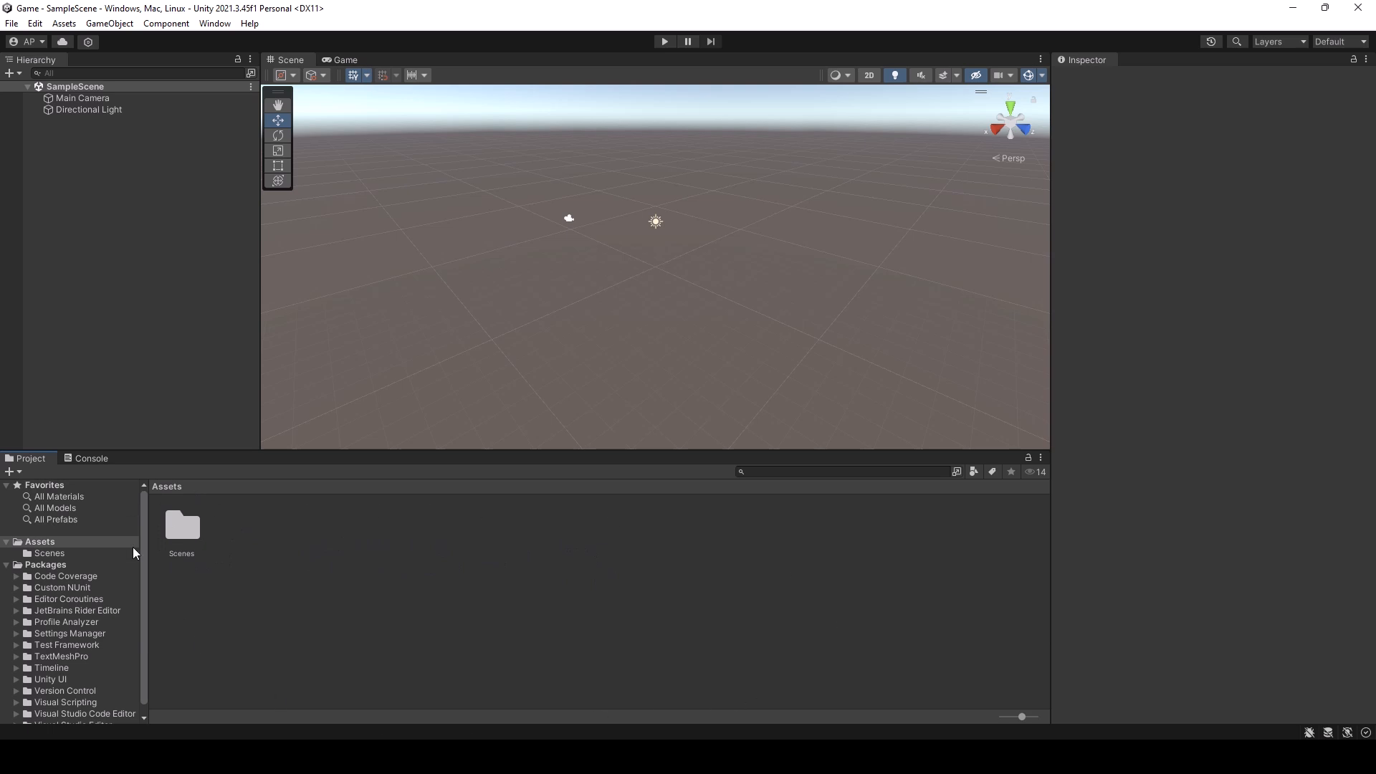
- Check the Console, return to the project assets, and orbit and pan around the empty scene
{"action": "left_click", "coordinate": [87, 459]}
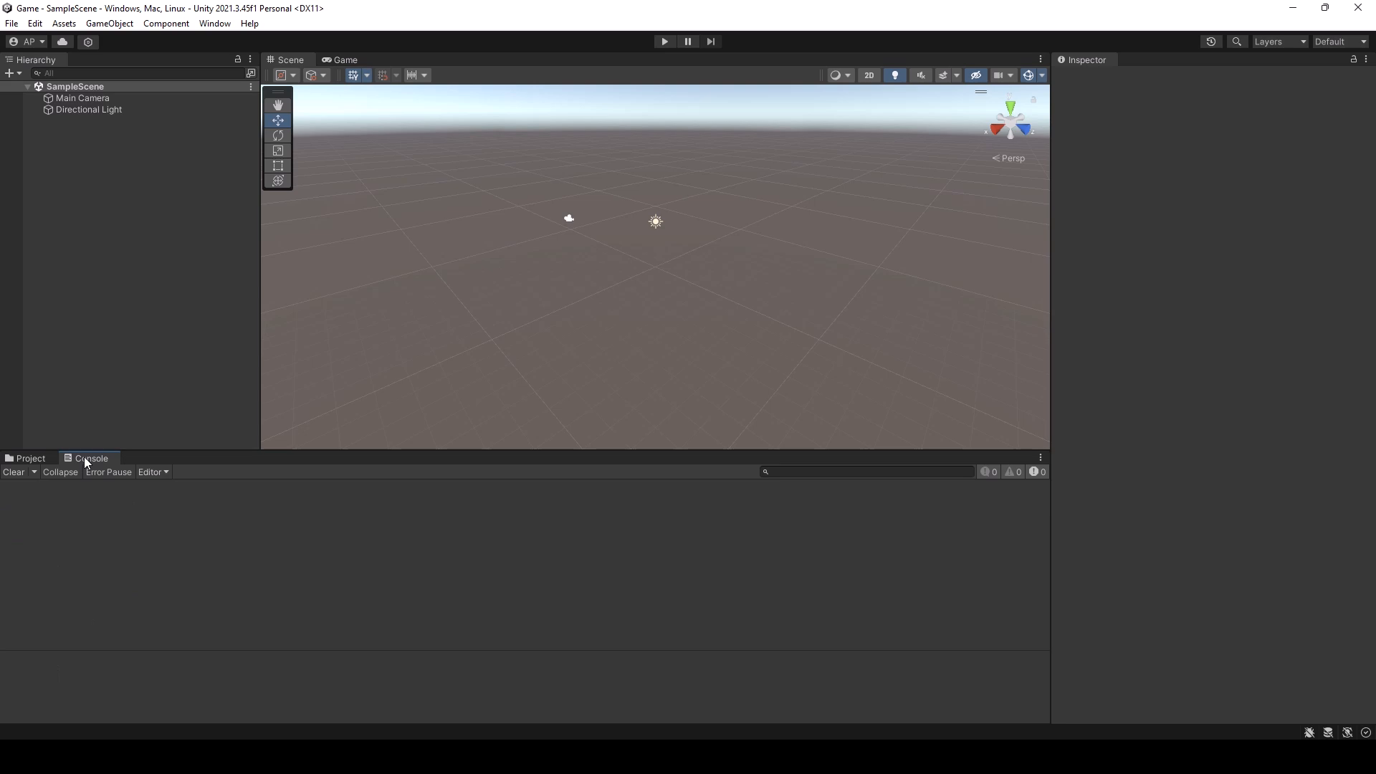
{"action": "left_click", "coordinate": [45, 464]}
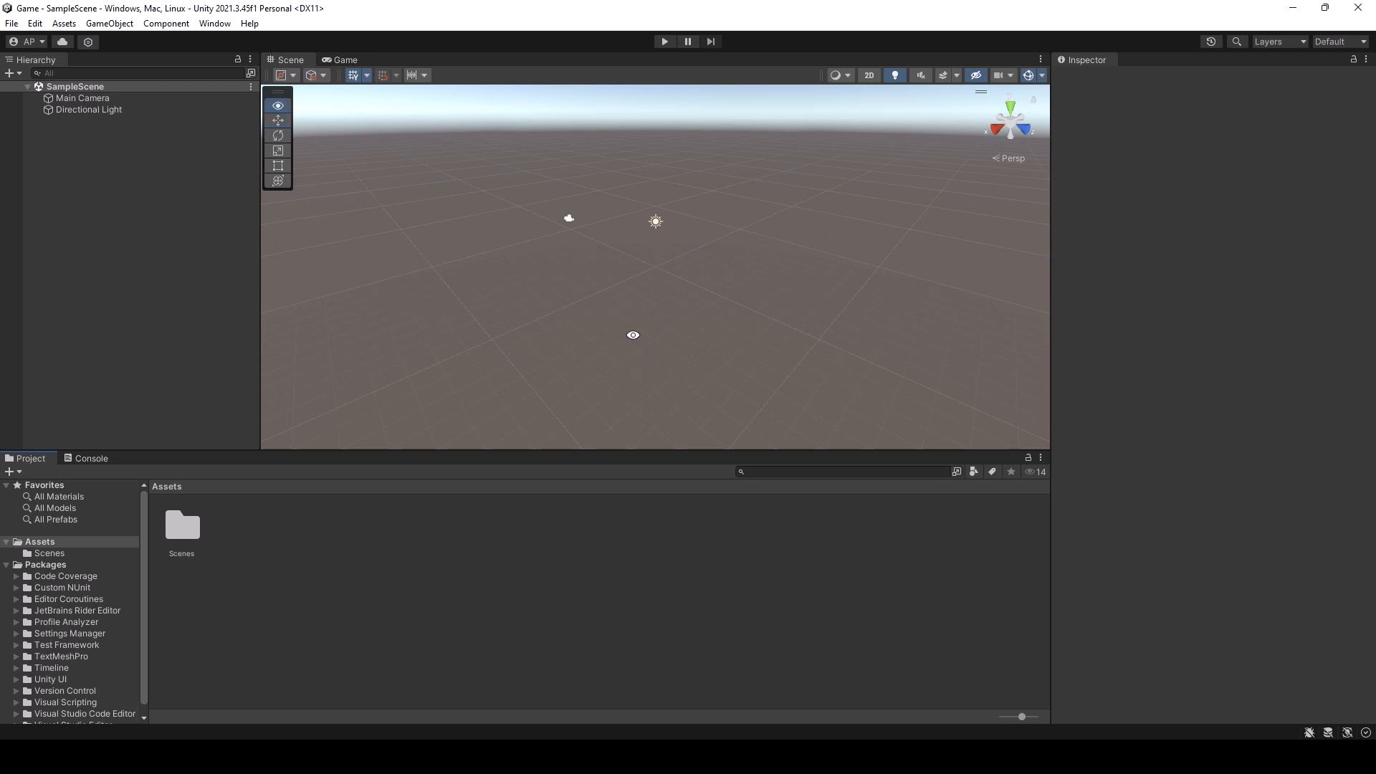
{"action": "left_click_drag", "start_coordinate": [633, 332], "coordinate": [721, 287], "text": "alt"}
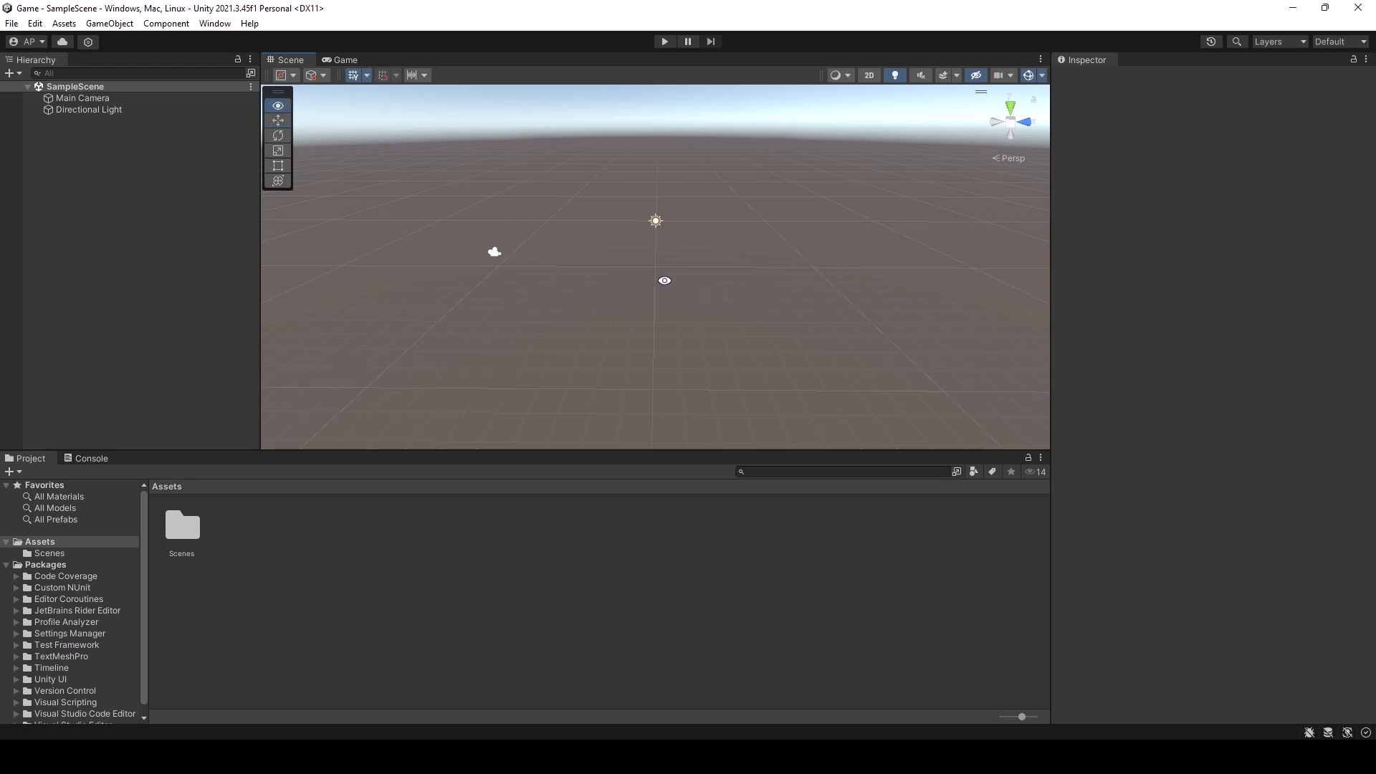
{"action": "left_click_drag", "start_coordinate": [694, 280], "coordinate": [1053, 280], "text": "alt"}
{"action": "middle_click_drag", "start_coordinate": [1043, 281], "coordinate": [795, 286], "text": "alt"}
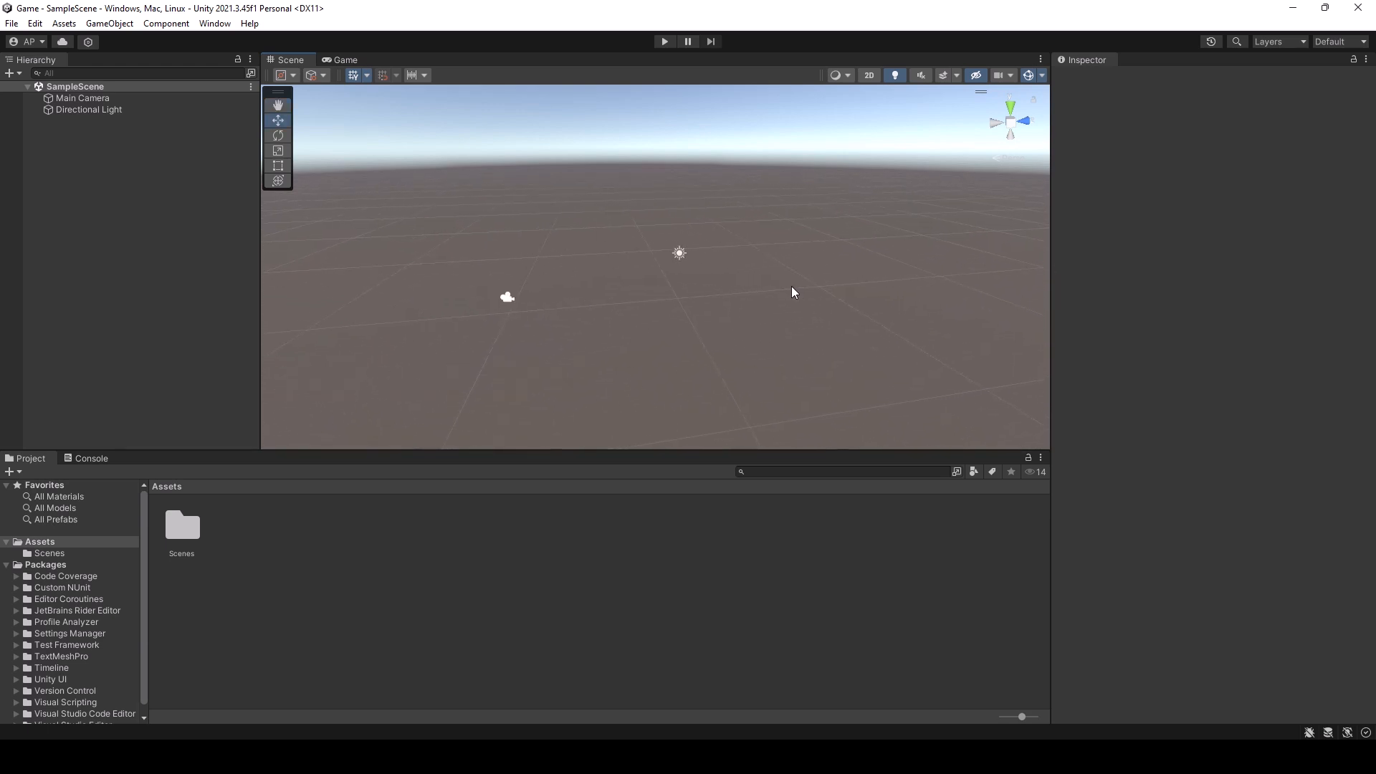
{"action": "key", "text": "alt"}
{"action": "left_click_drag", "start_coordinate": [759, 291], "coordinate": [643, 285], "text": "alt"}
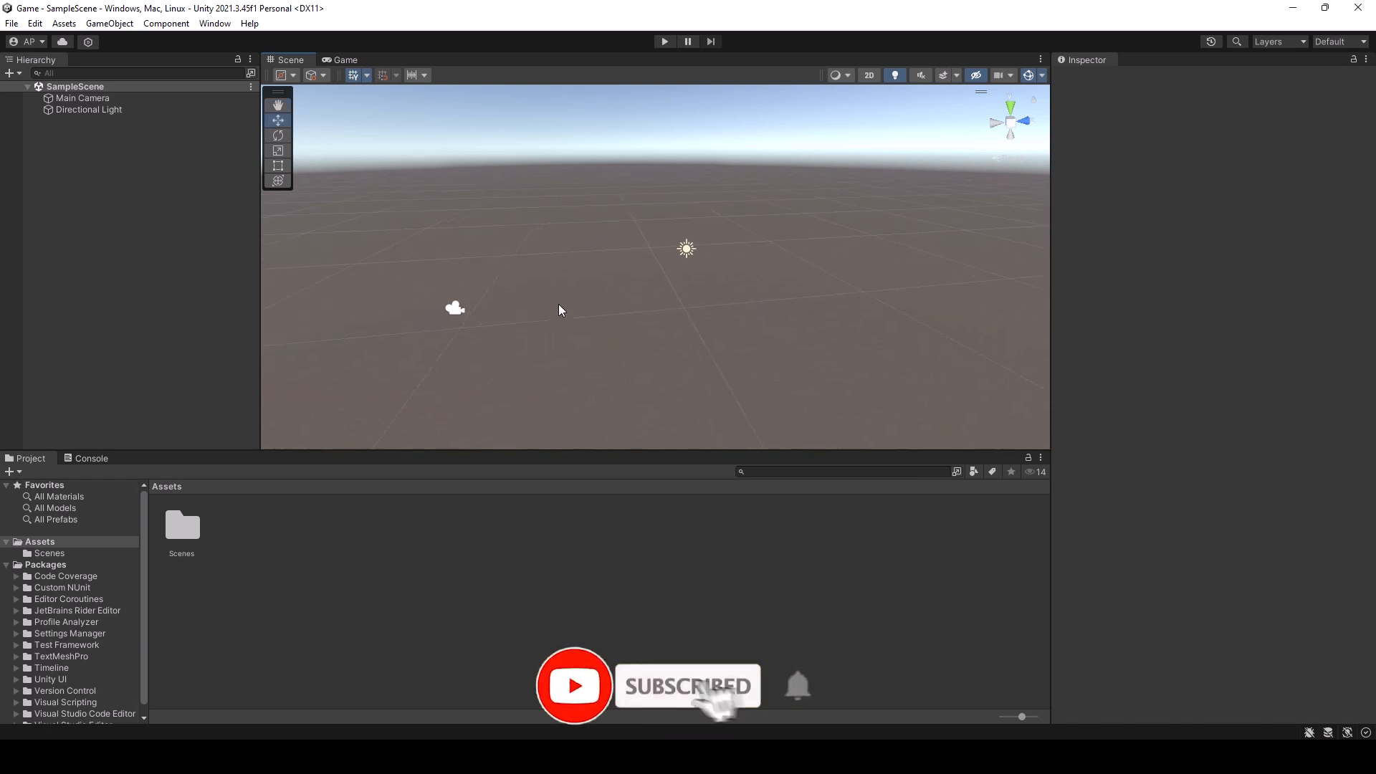
- View the scene from the front, right and top with the orientation gizmo
{"action": "left_click", "coordinate": [1009, 130]}
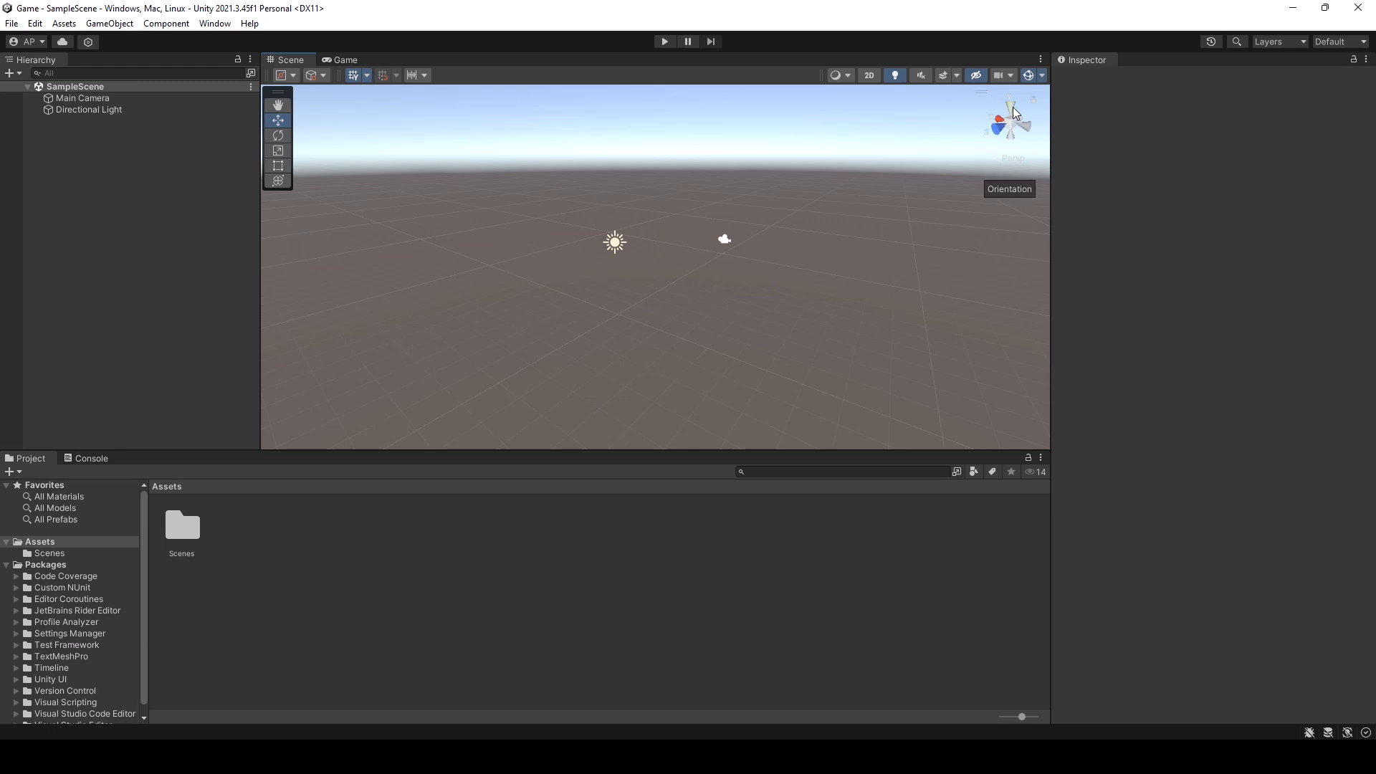
{"action": "left_click_drag", "start_coordinate": [1010, 129], "coordinate": [1002, 136]}
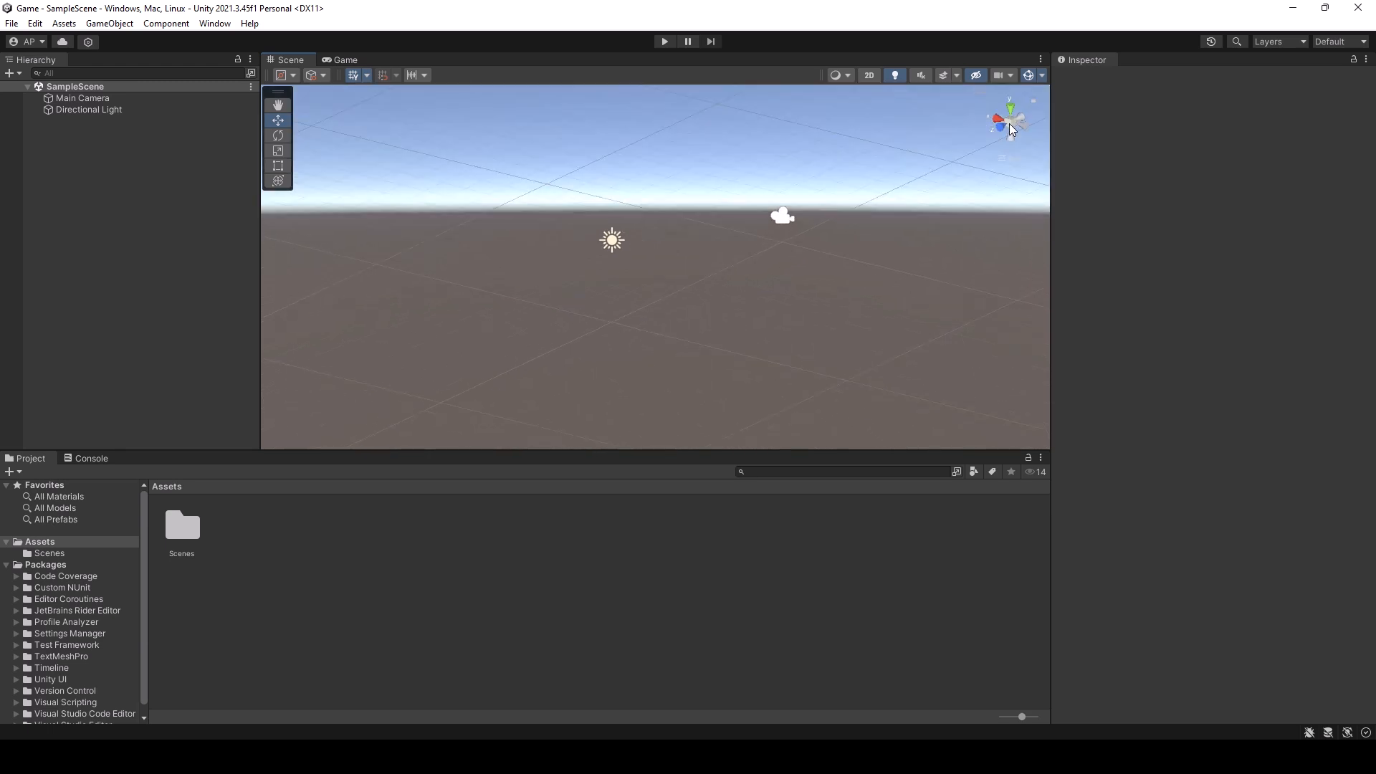
{"action": "left_click", "coordinate": [999, 128]}
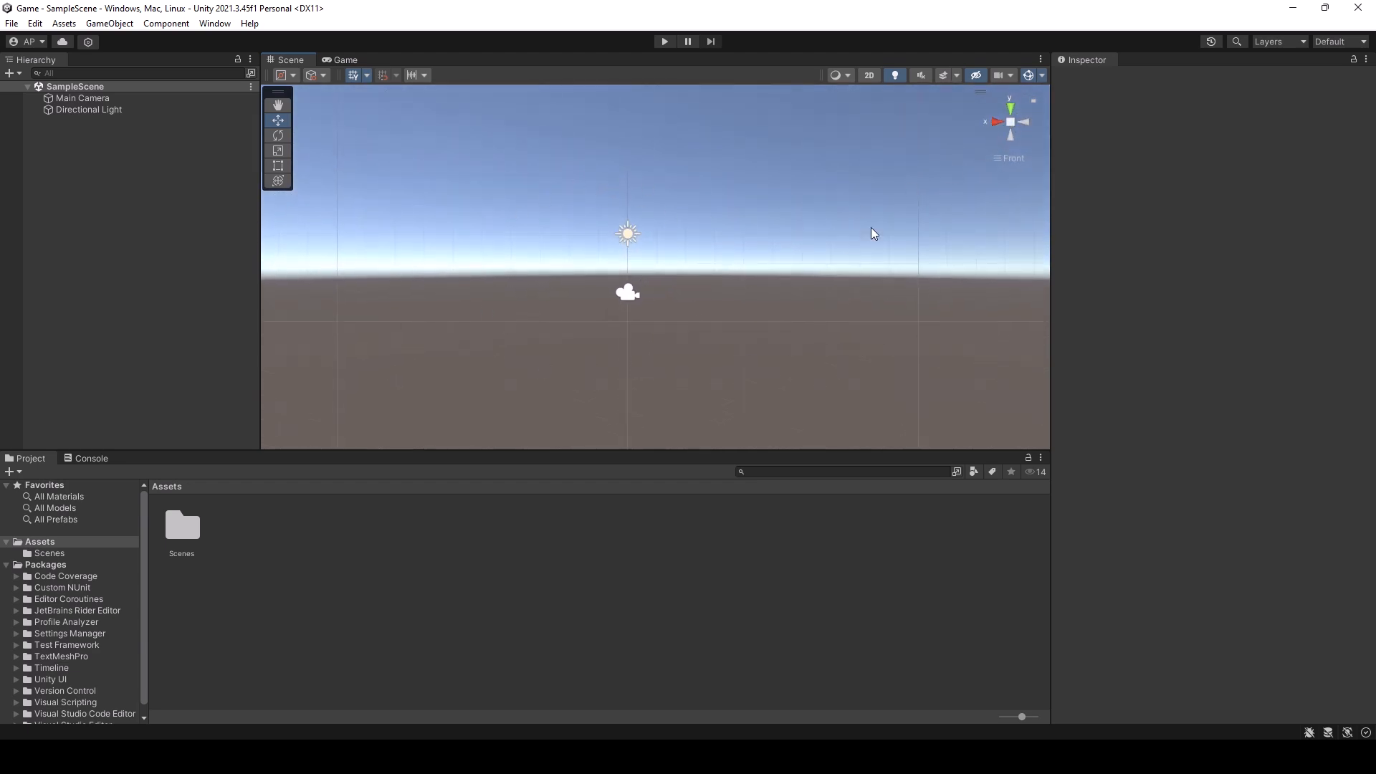
{"action": "left_click", "coordinate": [993, 123]}
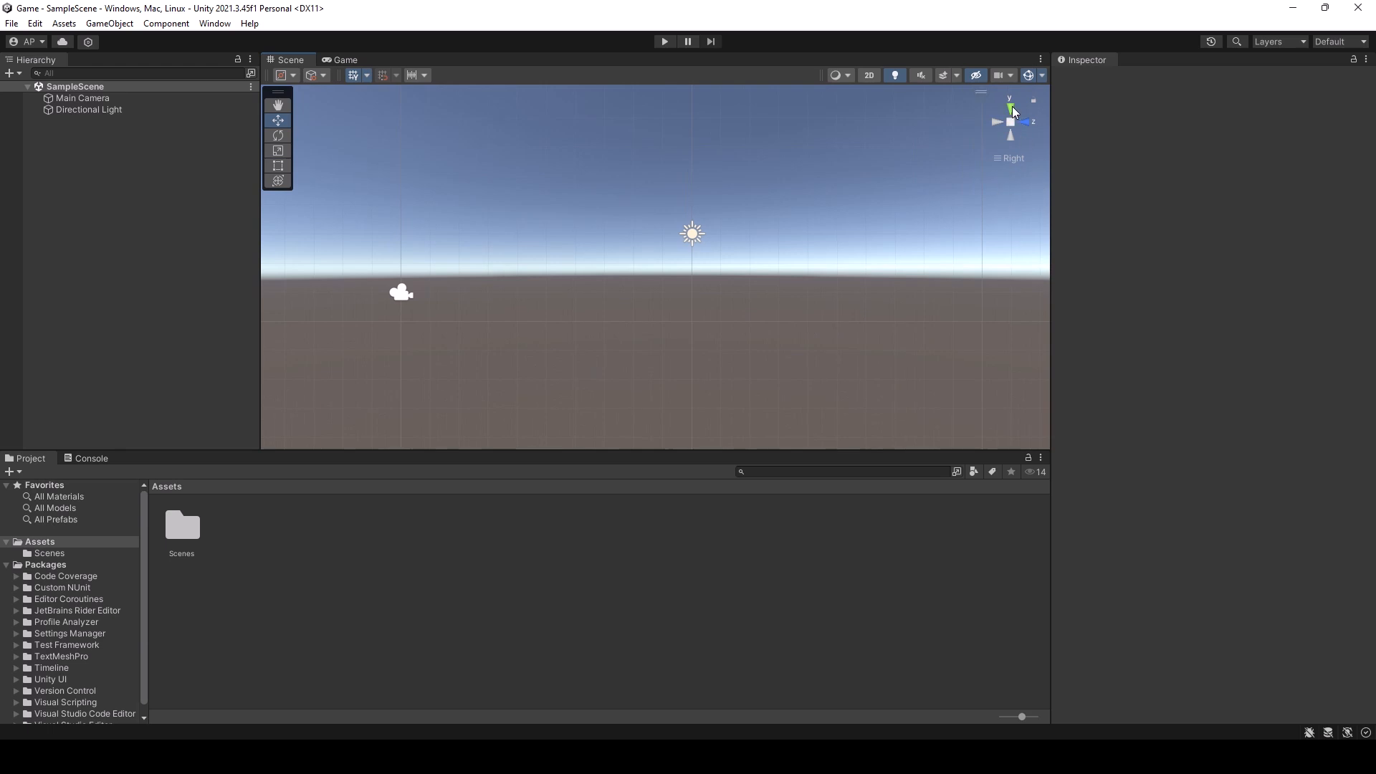
{"action": "left_click", "coordinate": [1012, 110]}
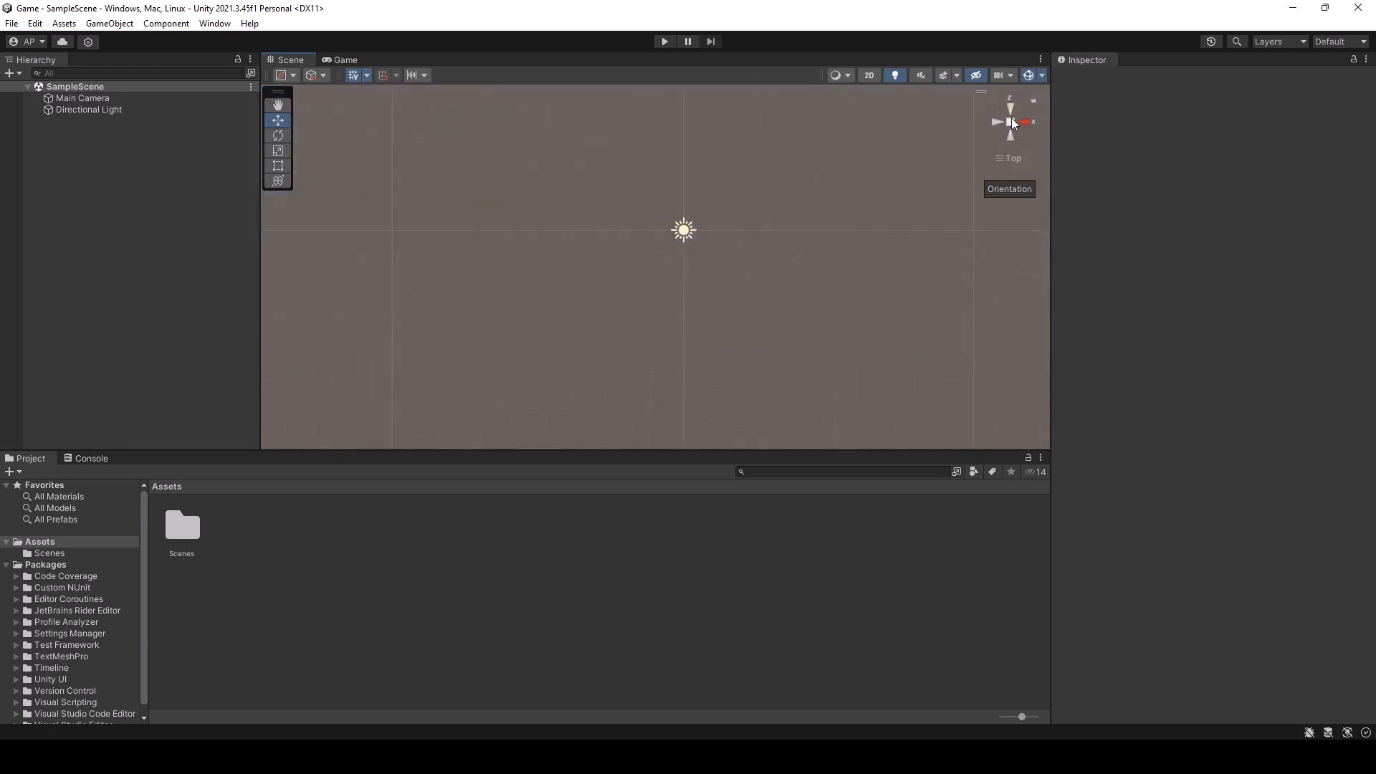
{"action": "left_click", "coordinate": [1004, 159]}
{"action": "left_click", "coordinate": [1009, 161]}
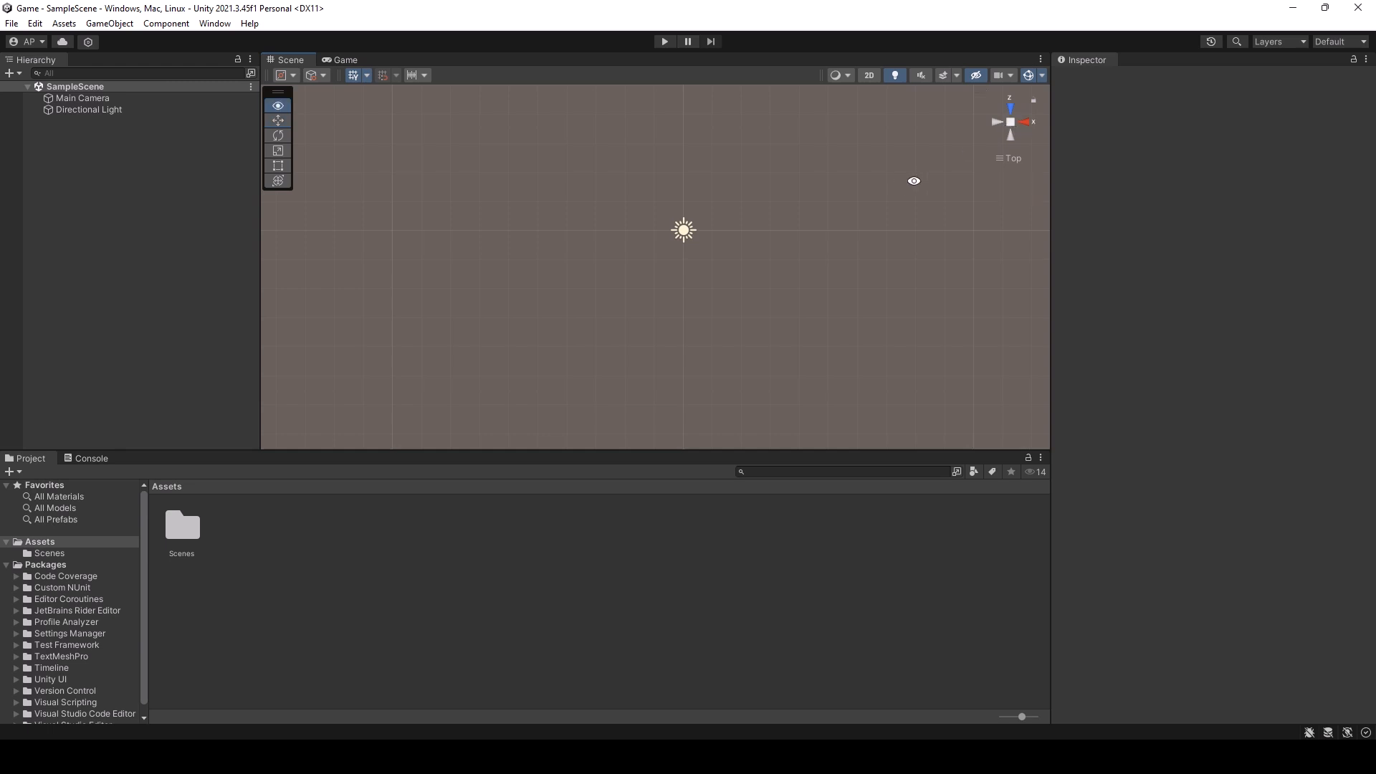
- Switch the scene view back to perspective projection and orbit around the camera and light
{"action": "left_click_drag", "start_coordinate": [798, 237], "coordinate": [824, 91], "text": "alt"}
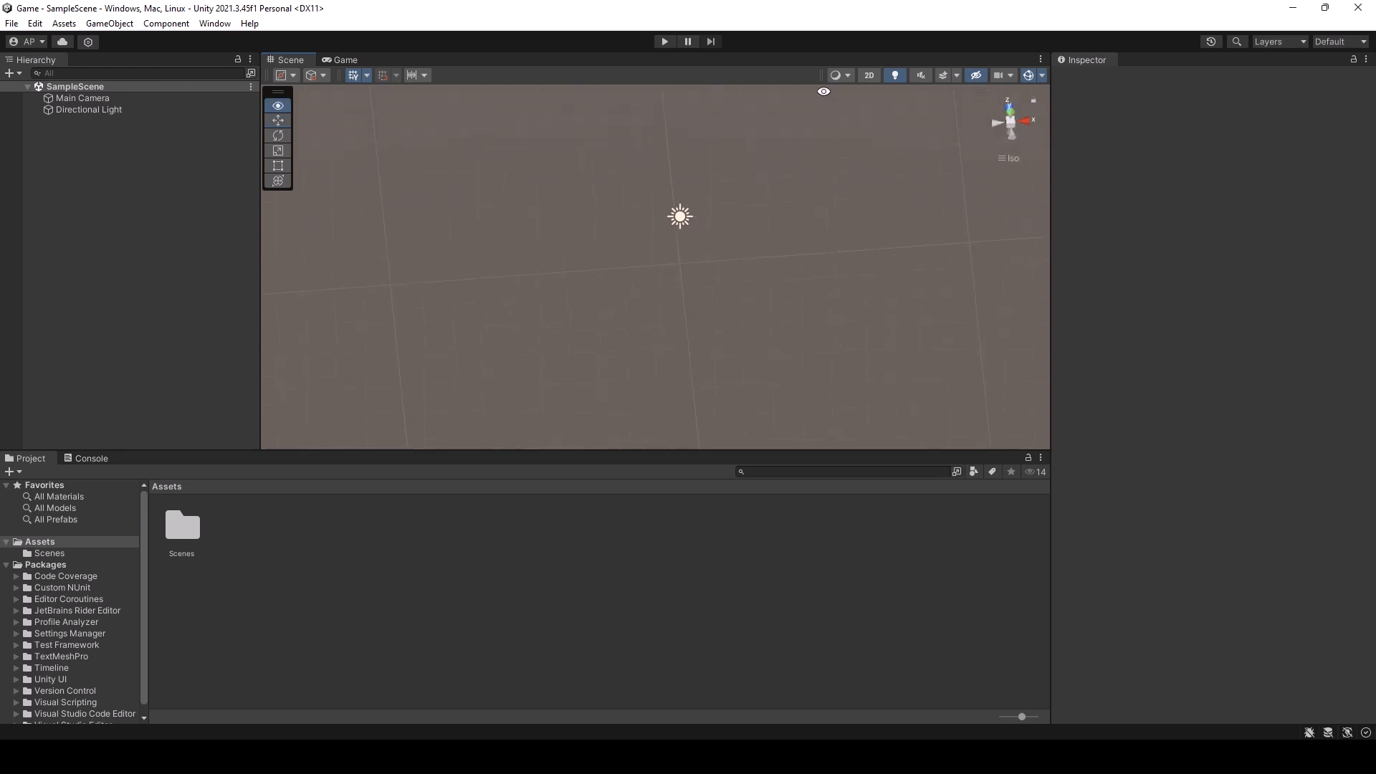
{"action": "left_click", "coordinate": [1012, 124]}
{"action": "left_click_drag", "start_coordinate": [774, 282], "coordinate": [748, 240], "text": "alt"}
{"action": "left_click_drag", "start_coordinate": [1024, 124], "coordinate": [862, 222], "text": "alt"}
{"action": "left_click_drag", "start_coordinate": [1029, 104], "coordinate": [725, 149], "text": "alt"}
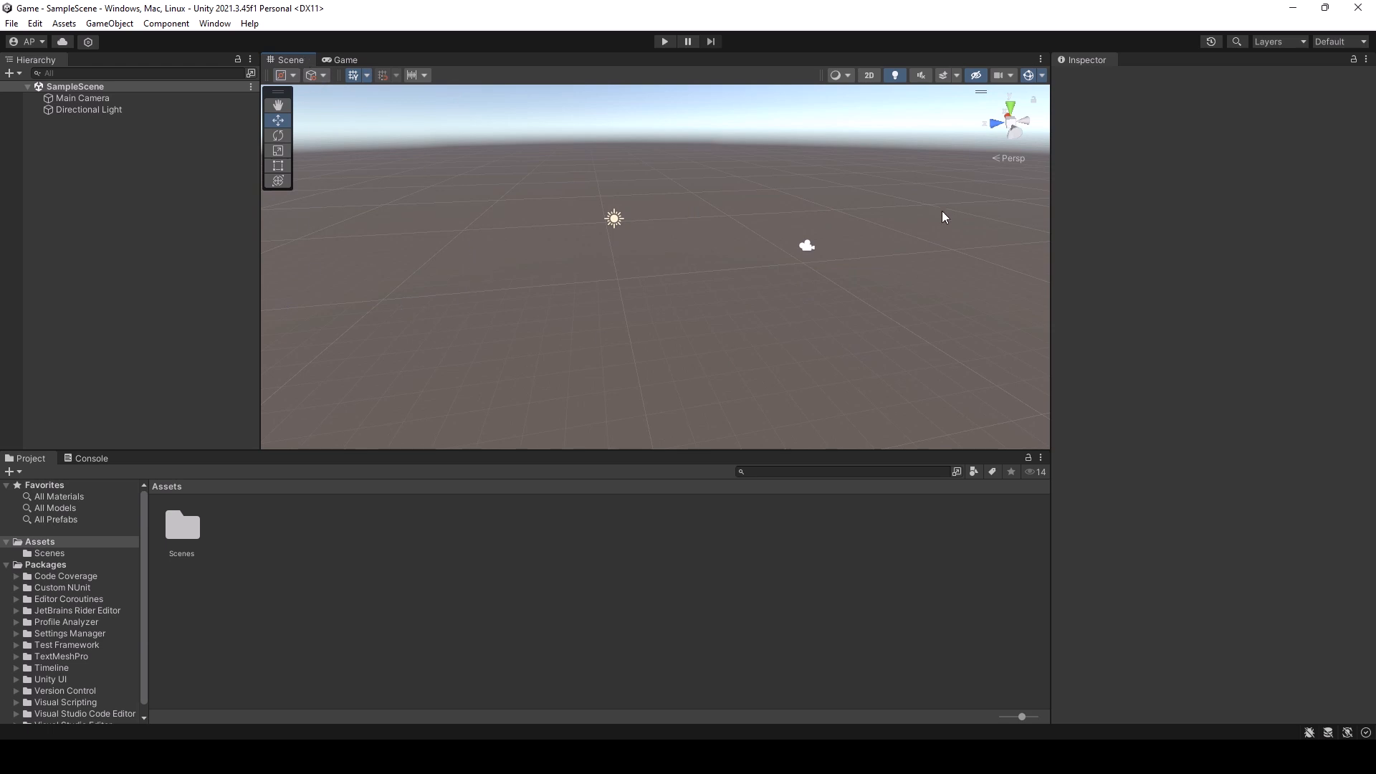
{"action": "left_click_drag", "start_coordinate": [638, 302], "coordinate": [772, 247], "text": "alt"}
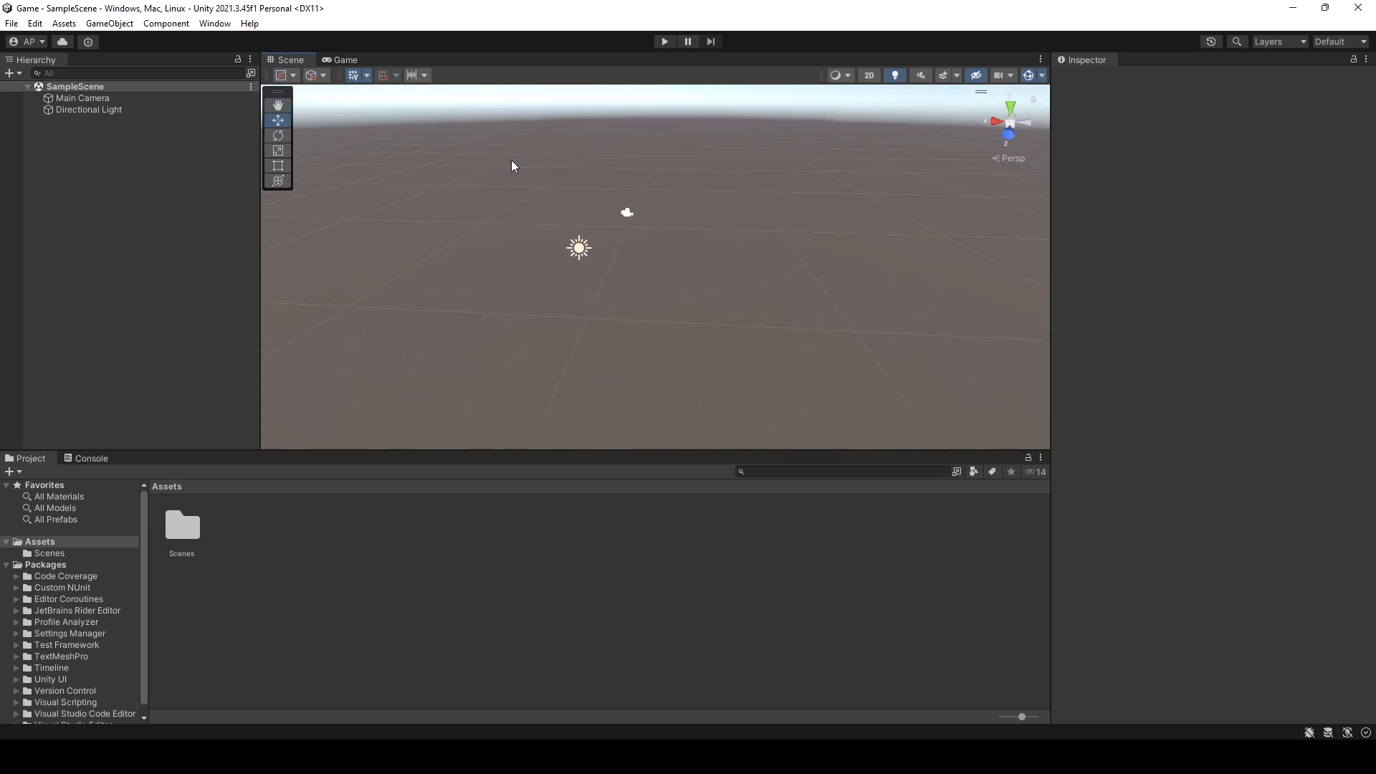
- Look at the Game view, return to the Scene view, and display the list of layers
{"action": "left_click", "coordinate": [341, 58]}
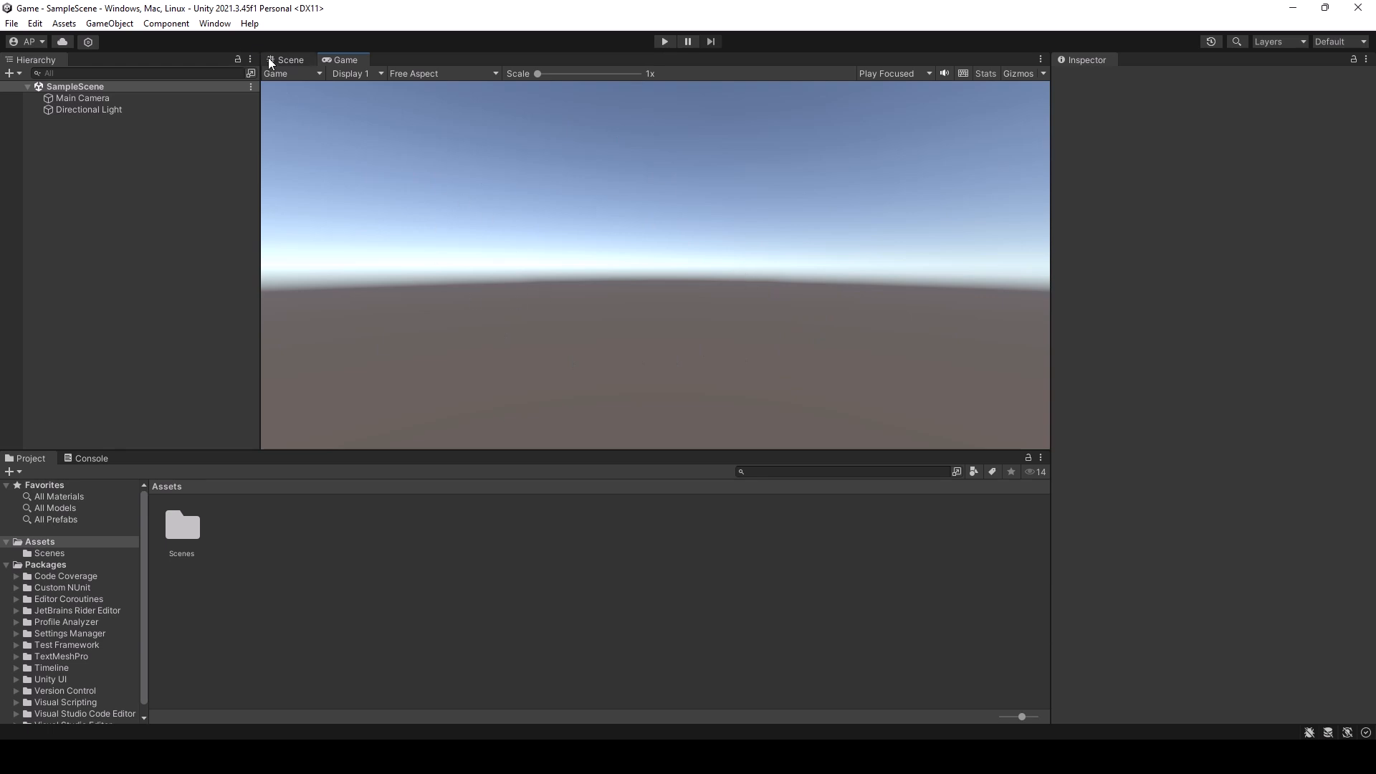
{"action": "left_click", "coordinate": [289, 62]}
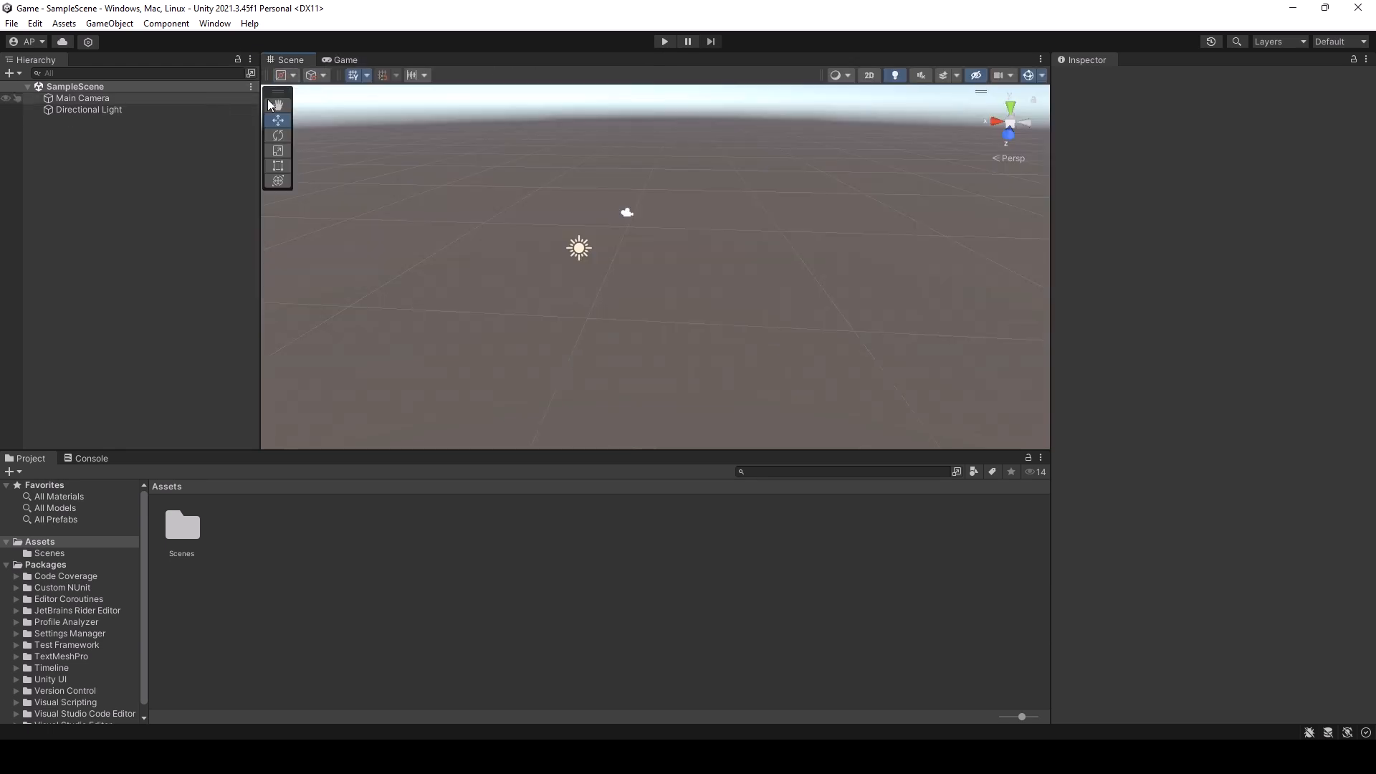
{"action": "left_click", "coordinate": [1296, 43]}
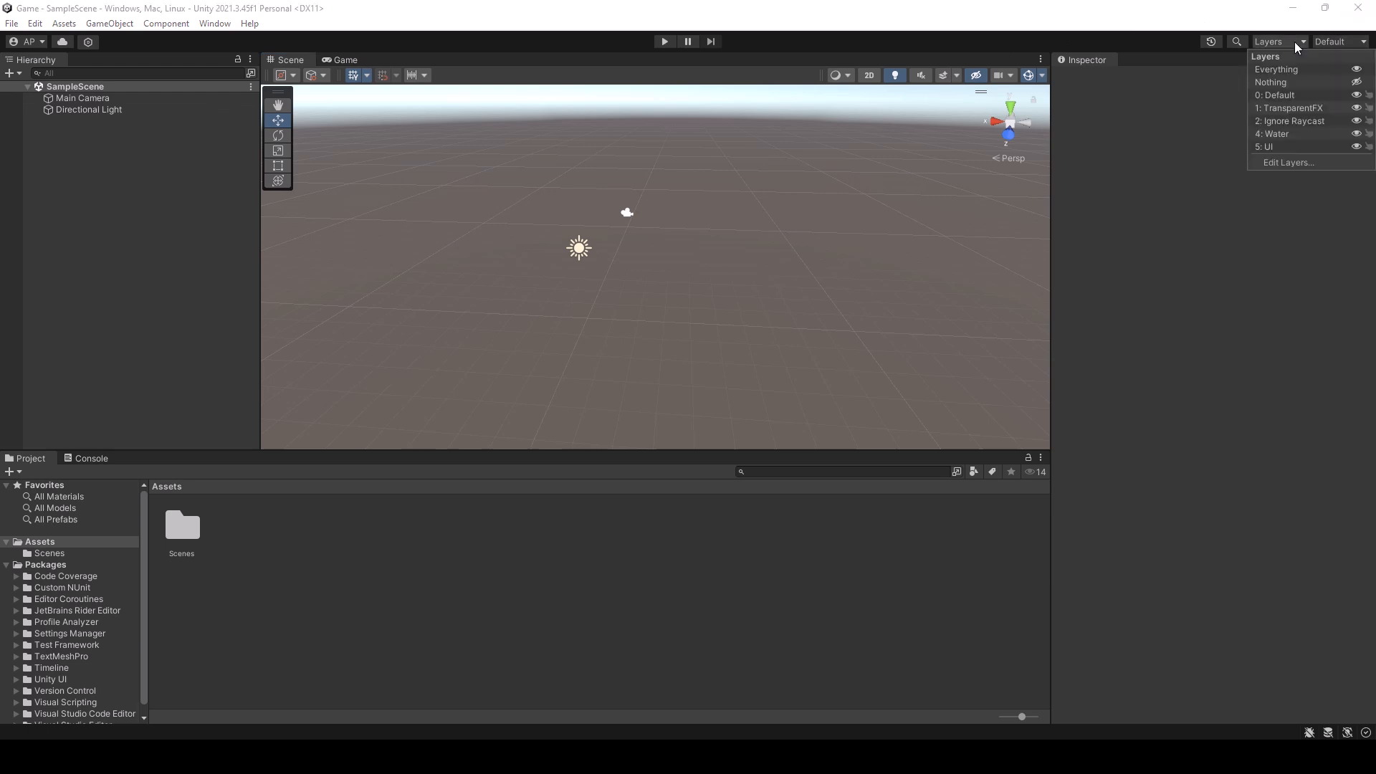
- Try the 2 by 3 and 4 Split editor layouts and return to the Default layout
{"action": "left_click", "coordinate": [1358, 43]}
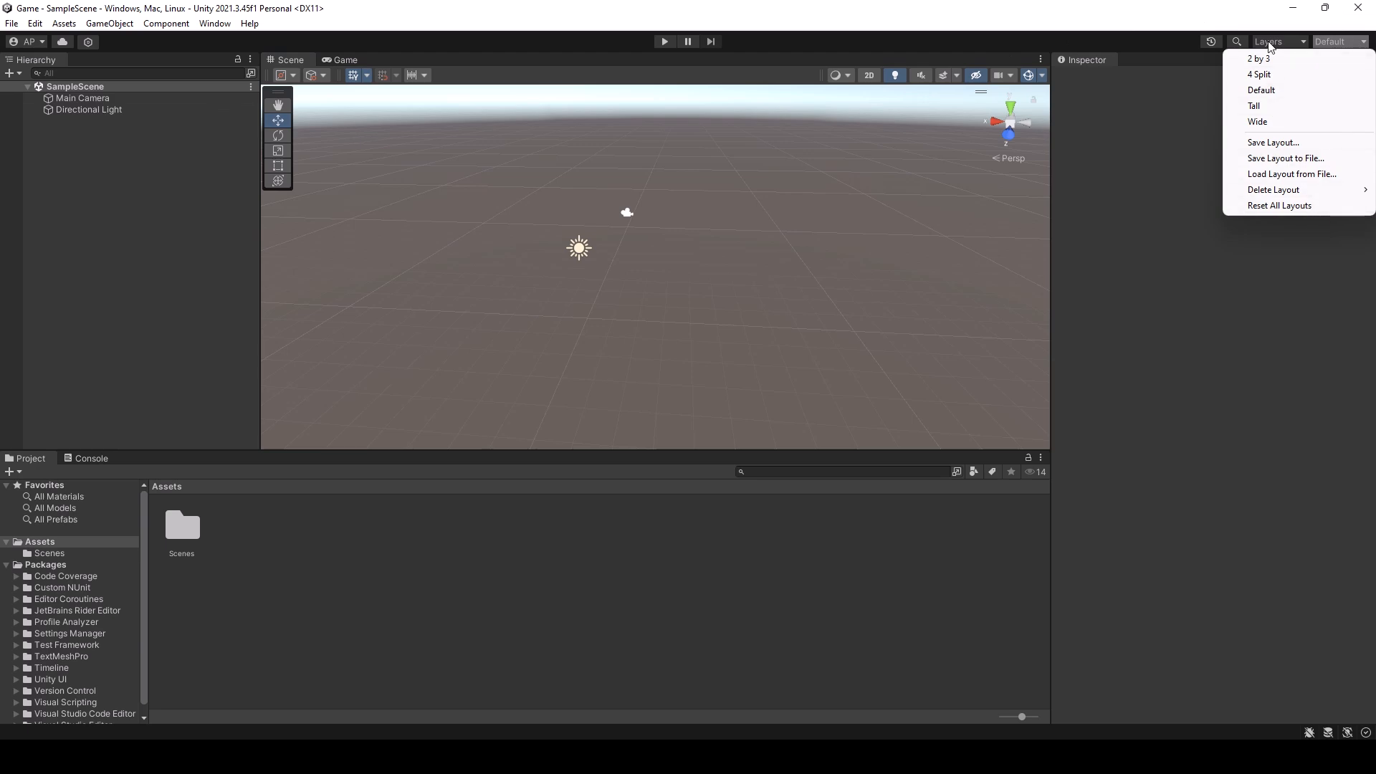
{"action": "left_click", "coordinate": [1274, 60]}
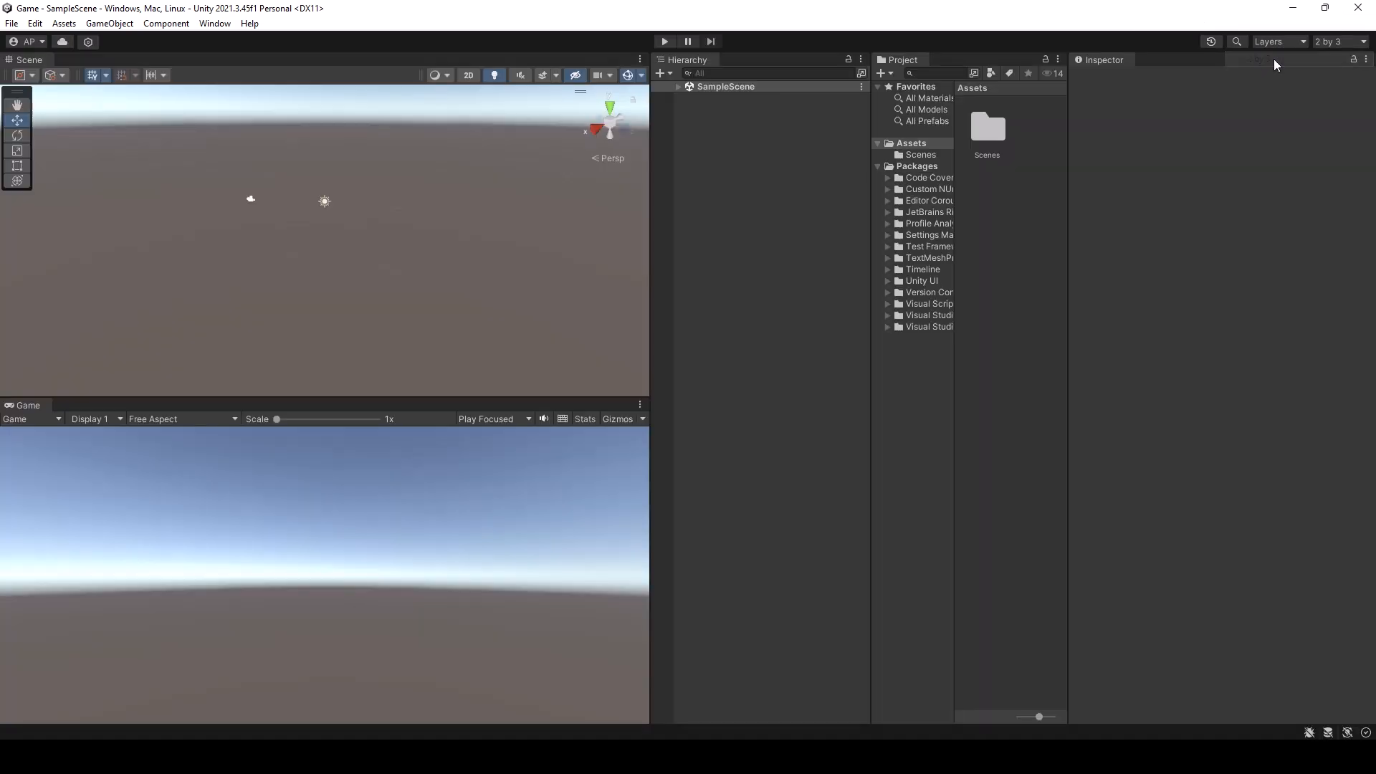
{"action": "left_click", "coordinate": [1326, 42]}
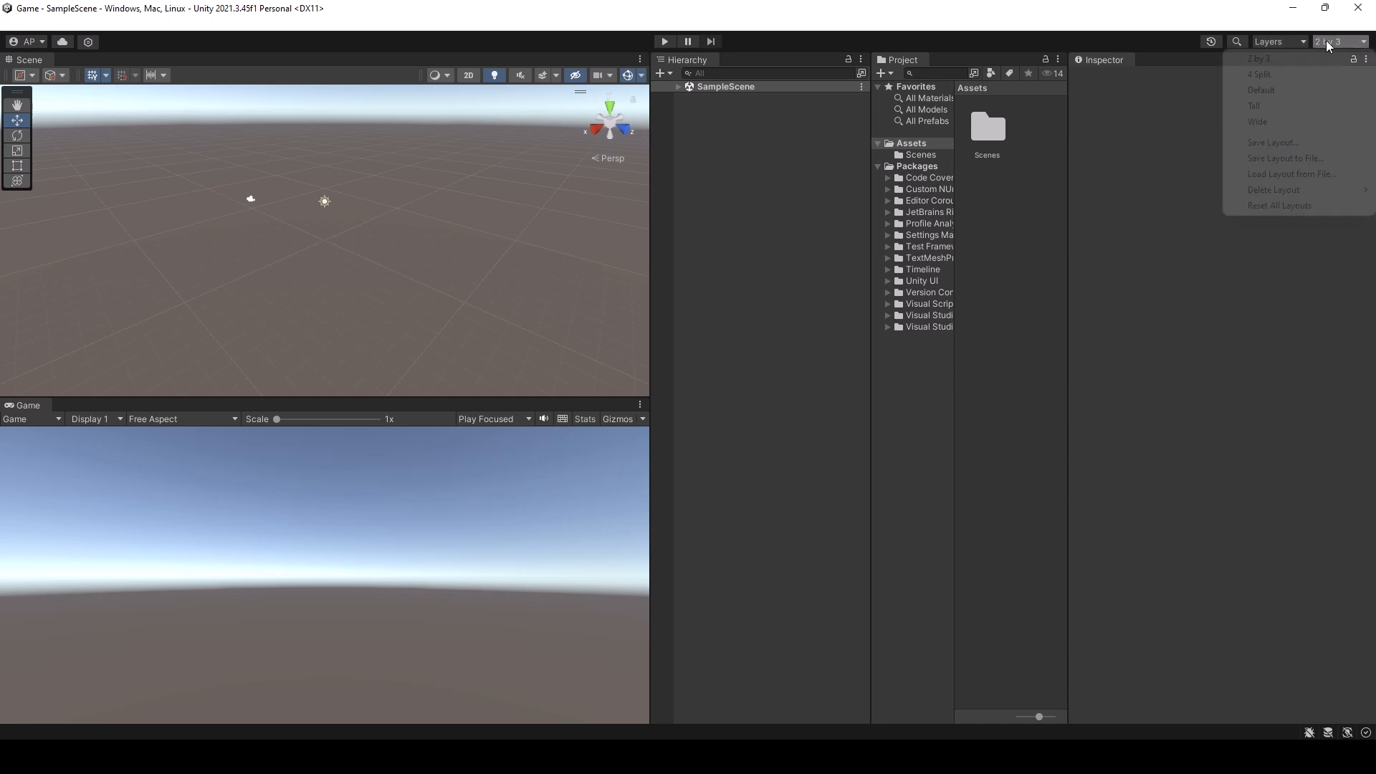
{"action": "left_click", "coordinate": [1290, 76]}
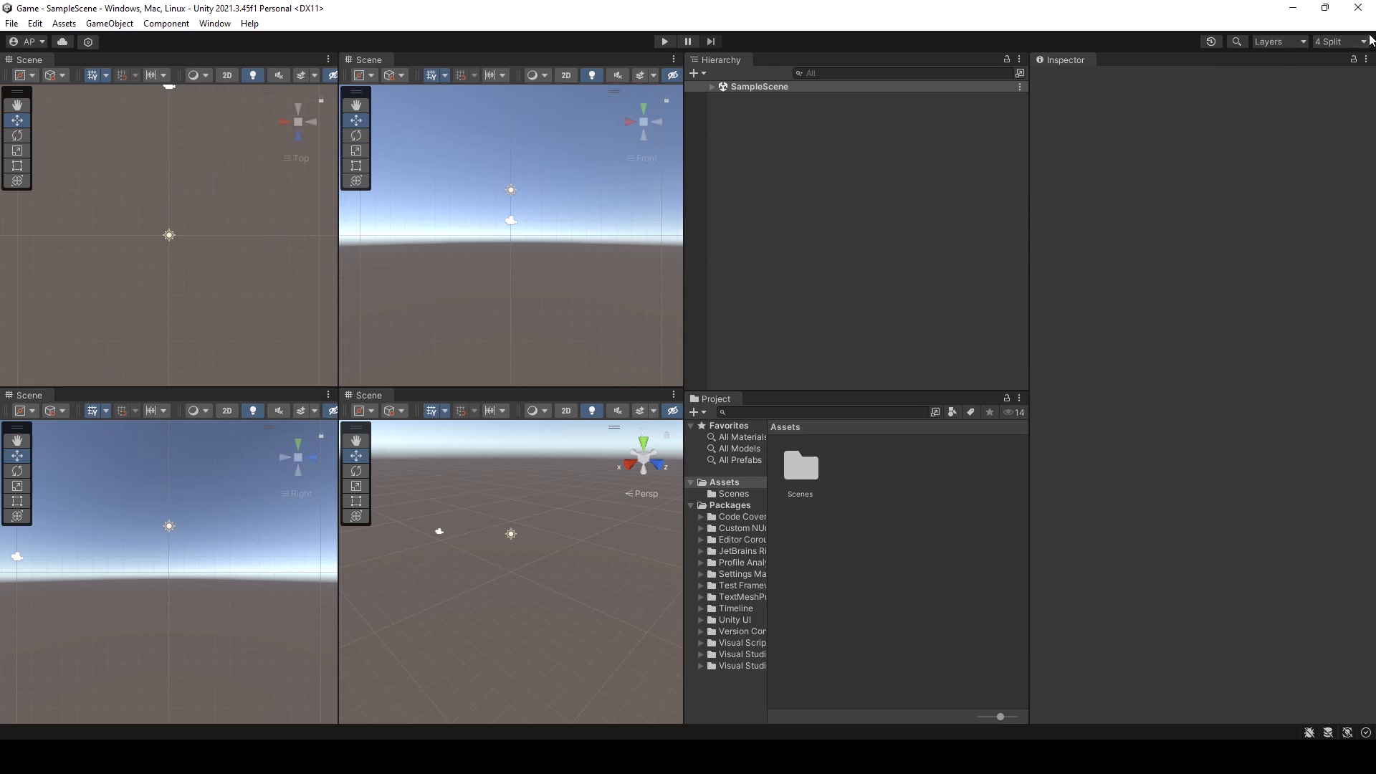
{"action": "left_click", "coordinate": [1357, 41]}
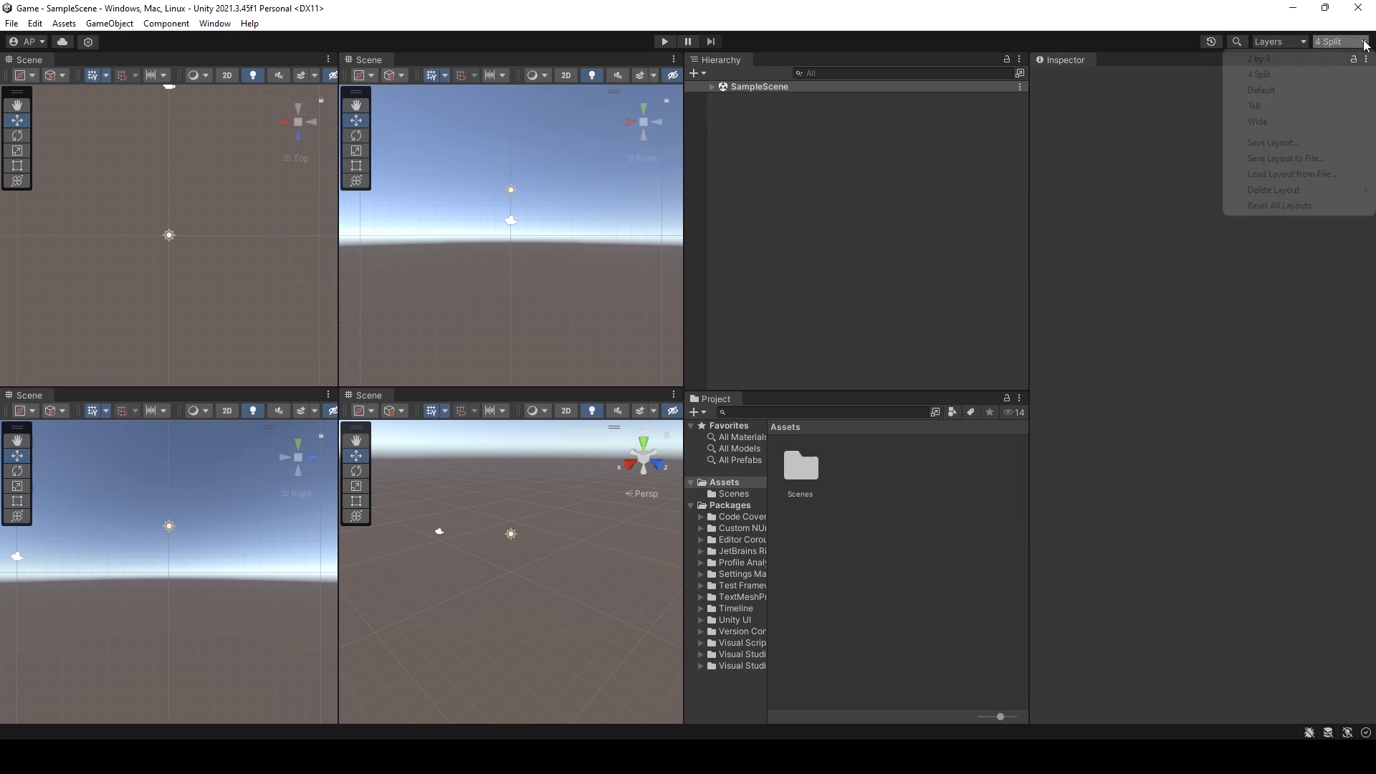
{"action": "left_click", "coordinate": [1272, 97]}
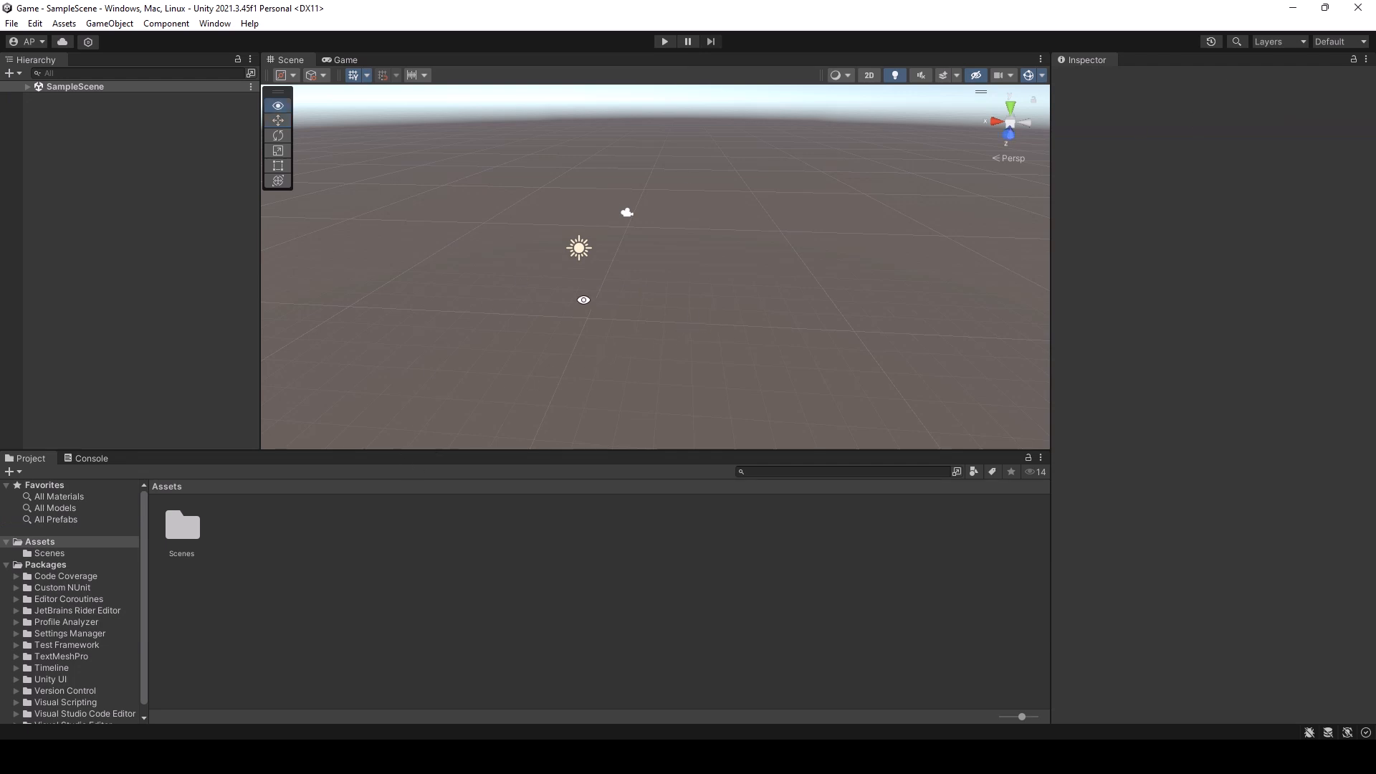
{"action": "left_click_drag", "start_coordinate": [581, 298], "coordinate": [760, 254], "text": "alt"}
{"action": "left_click_drag", "start_coordinate": [395, 274], "coordinate": [580, 313], "text": "alt"}
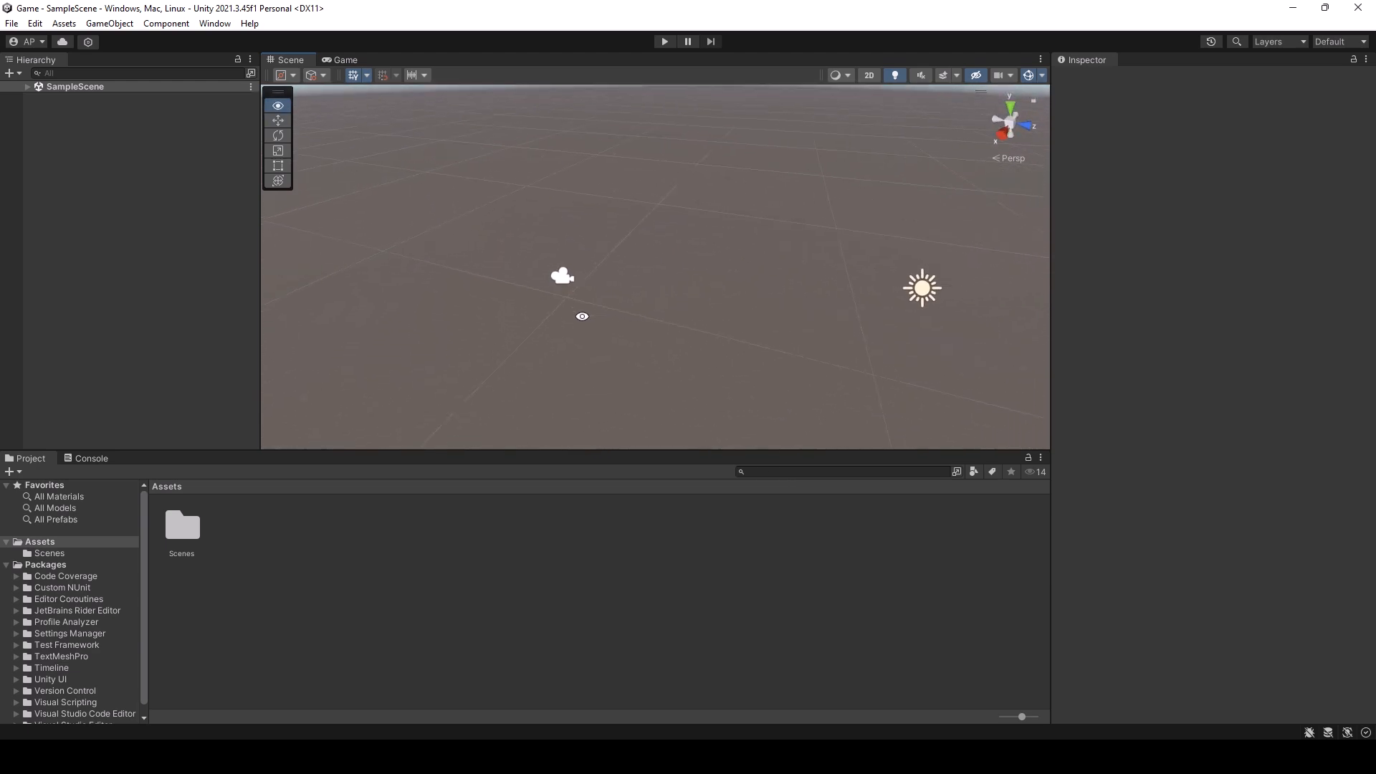
{"action": "right_click", "coordinate": [116, 129]}
{"action": "left_click", "coordinate": [76, 129]}
{"action": "left_click_drag", "start_coordinate": [850, 310], "coordinate": [426, 288], "text": "alt"}
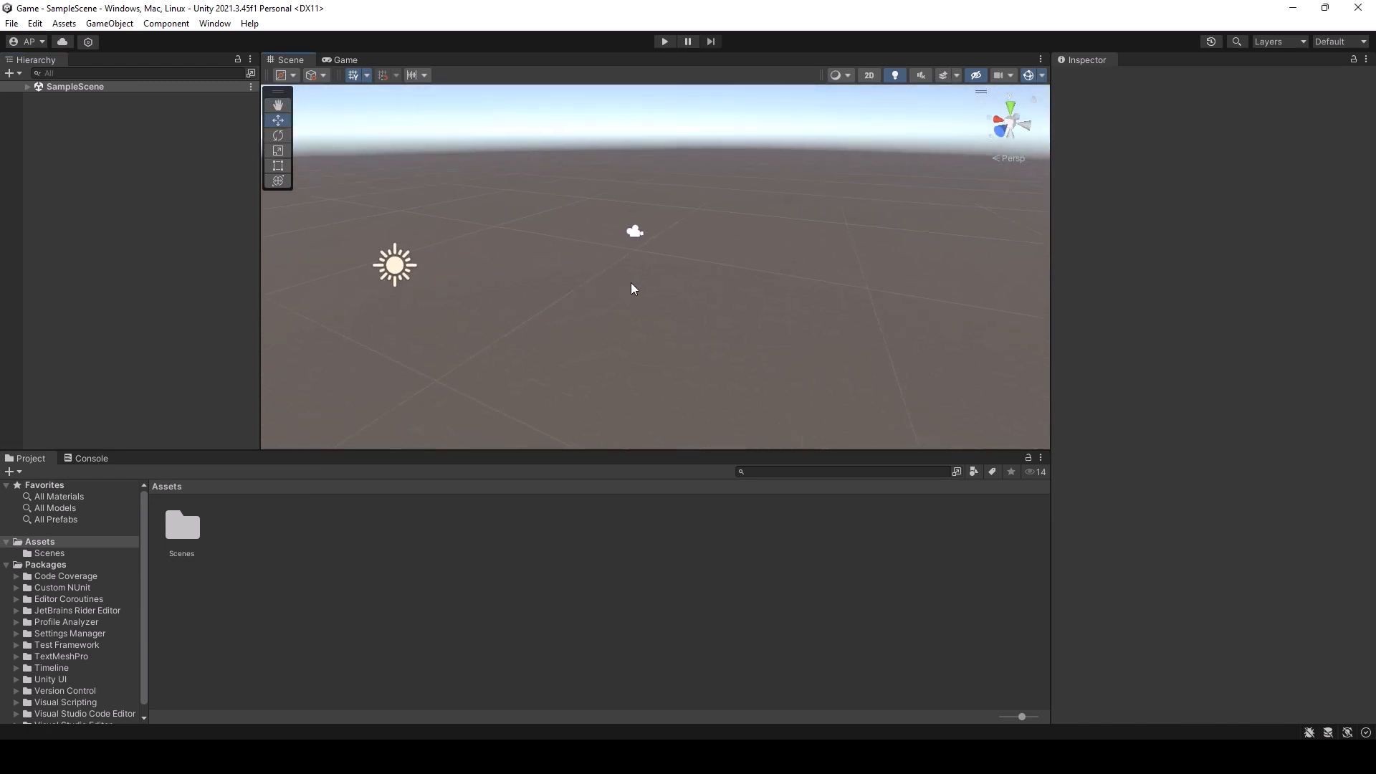
- Rename the SampleScene asset in the Scenes folder as Level1 and reload the open scene
{"action": "double_click", "coordinate": [192, 528]}
{"action": "left_click", "coordinate": [188, 532]}
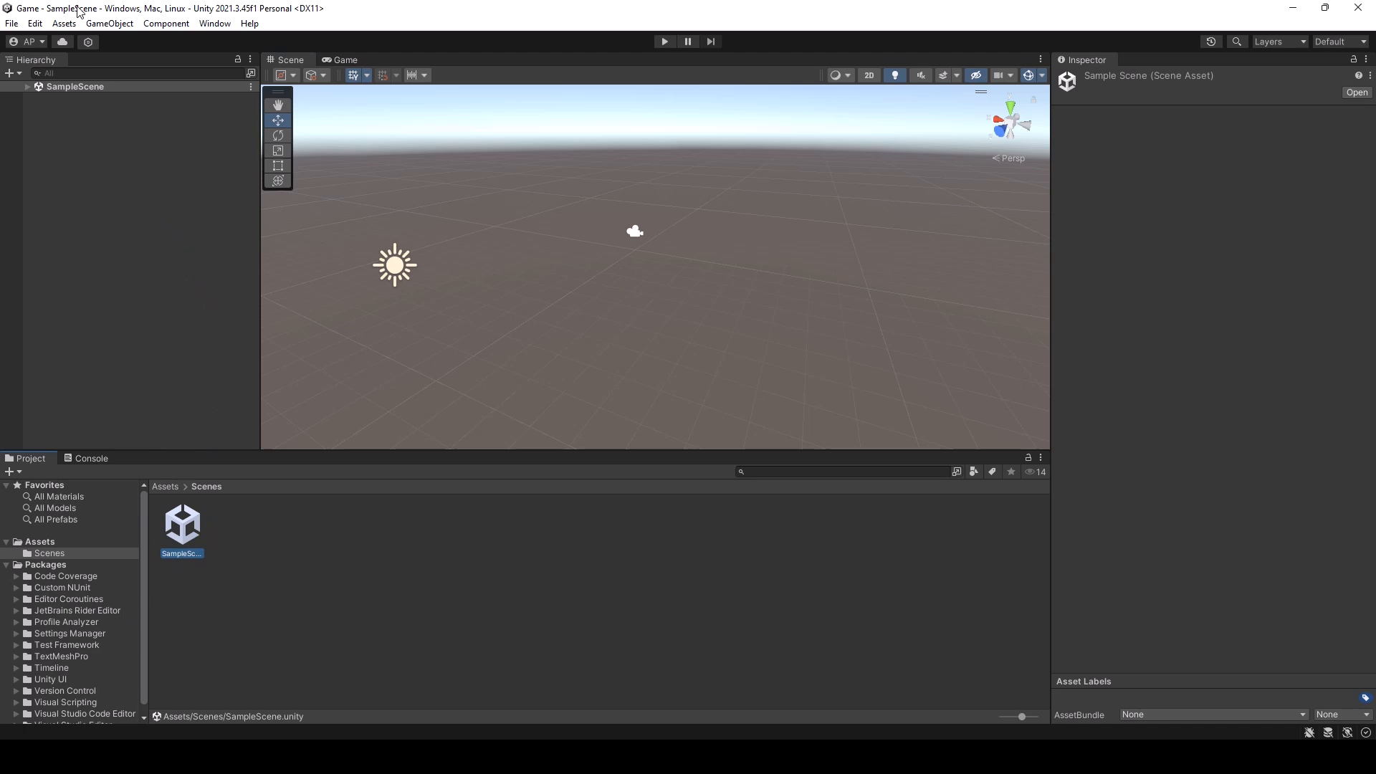
{"action": "left_click", "coordinate": [179, 537]}
{"action": "type", "text": "Level1"}
{"action": "key", "text": "Return"}
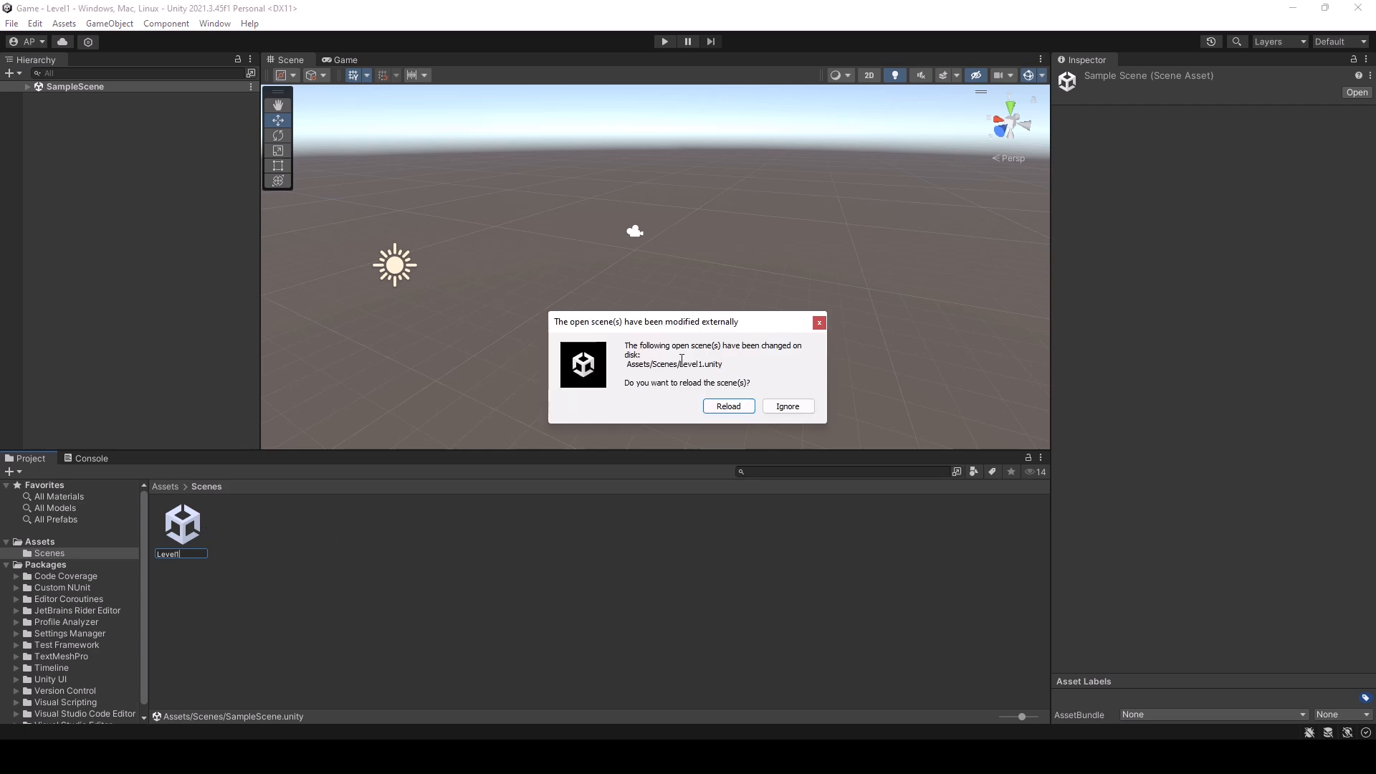
{"action": "left_click", "coordinate": [746, 408]}
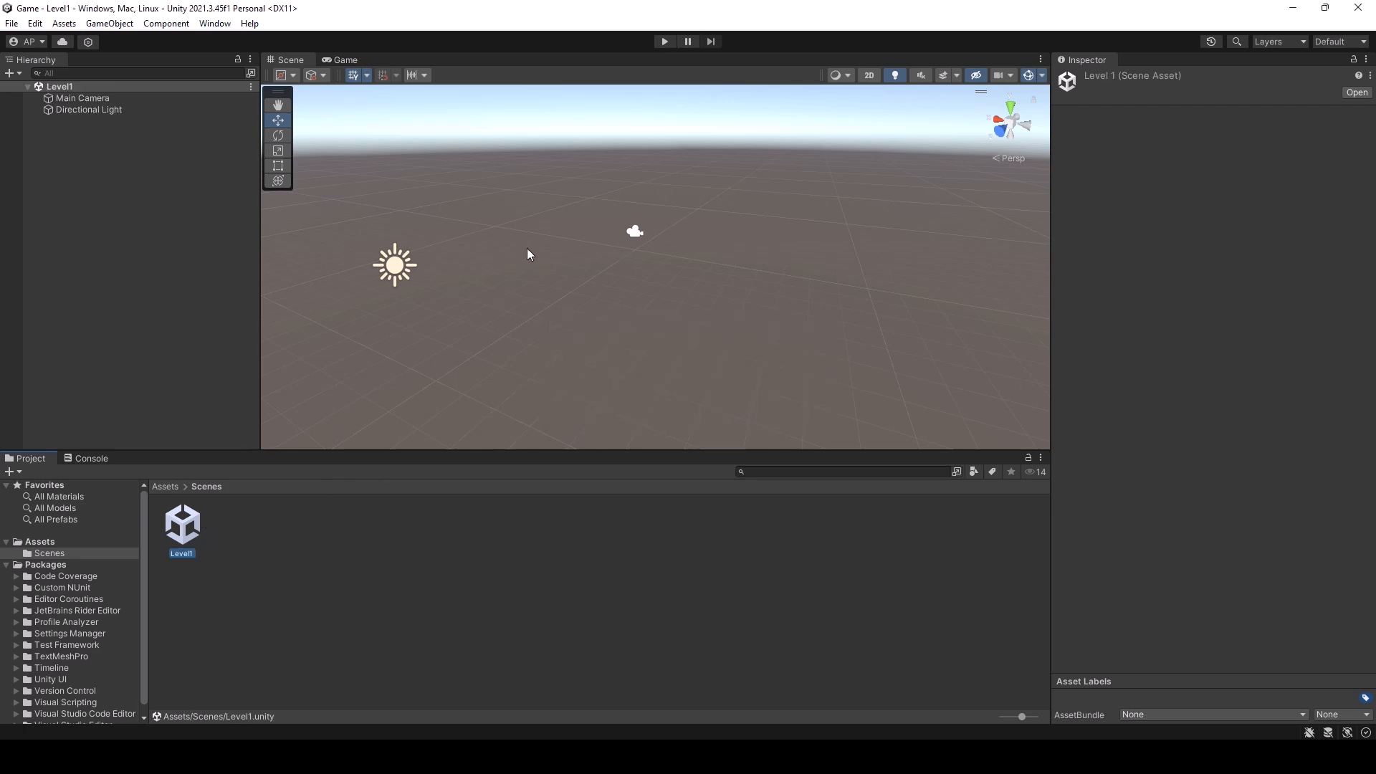
- Select the Main Camera and set its Position Y to 2.5
{"action": "left_click_drag", "start_coordinate": [466, 310], "coordinate": [389, 337], "text": "alt"}
{"action": "left_click_drag", "start_coordinate": [455, 301], "coordinate": [522, 356], "text": "alt"}
{"action": "left_click_drag", "start_coordinate": [530, 282], "coordinate": [595, 294], "text": "alt"}
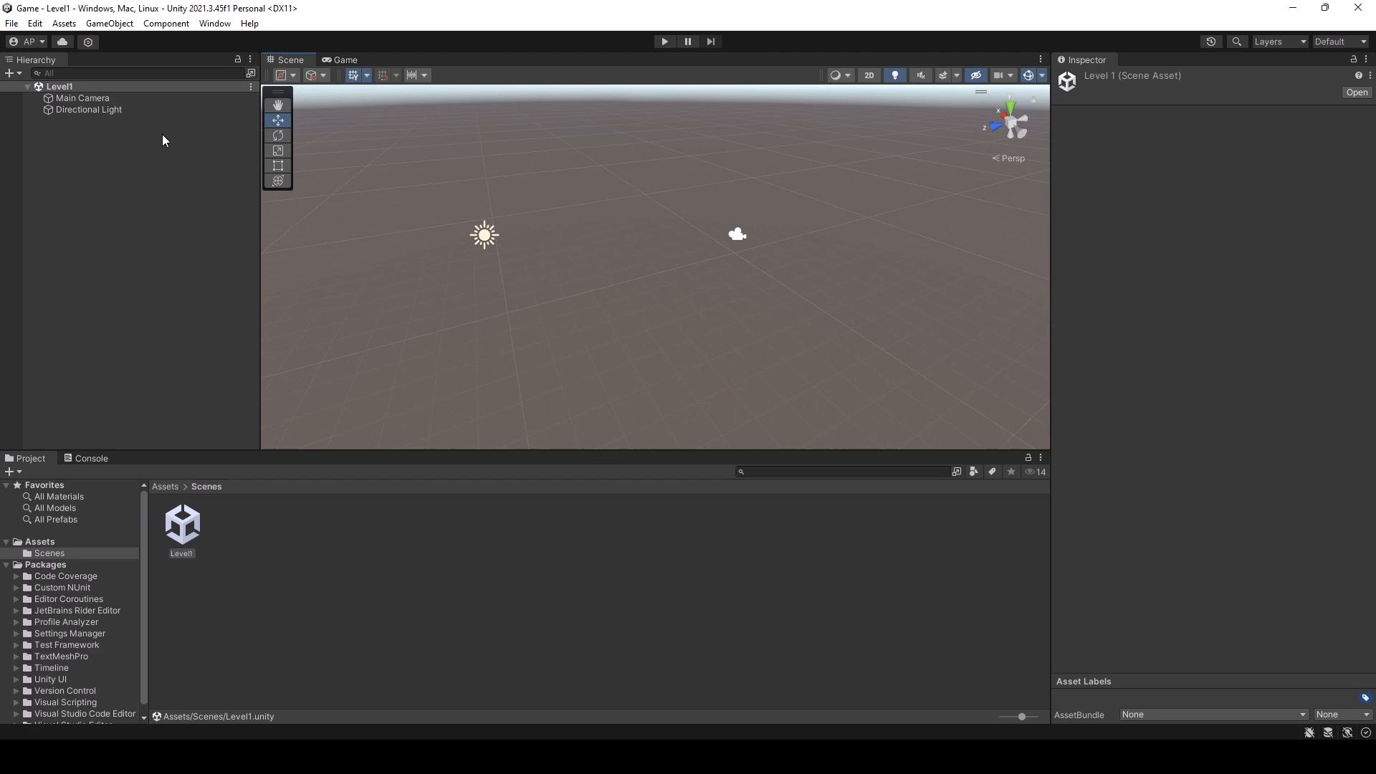
{"action": "left_click", "coordinate": [80, 99]}
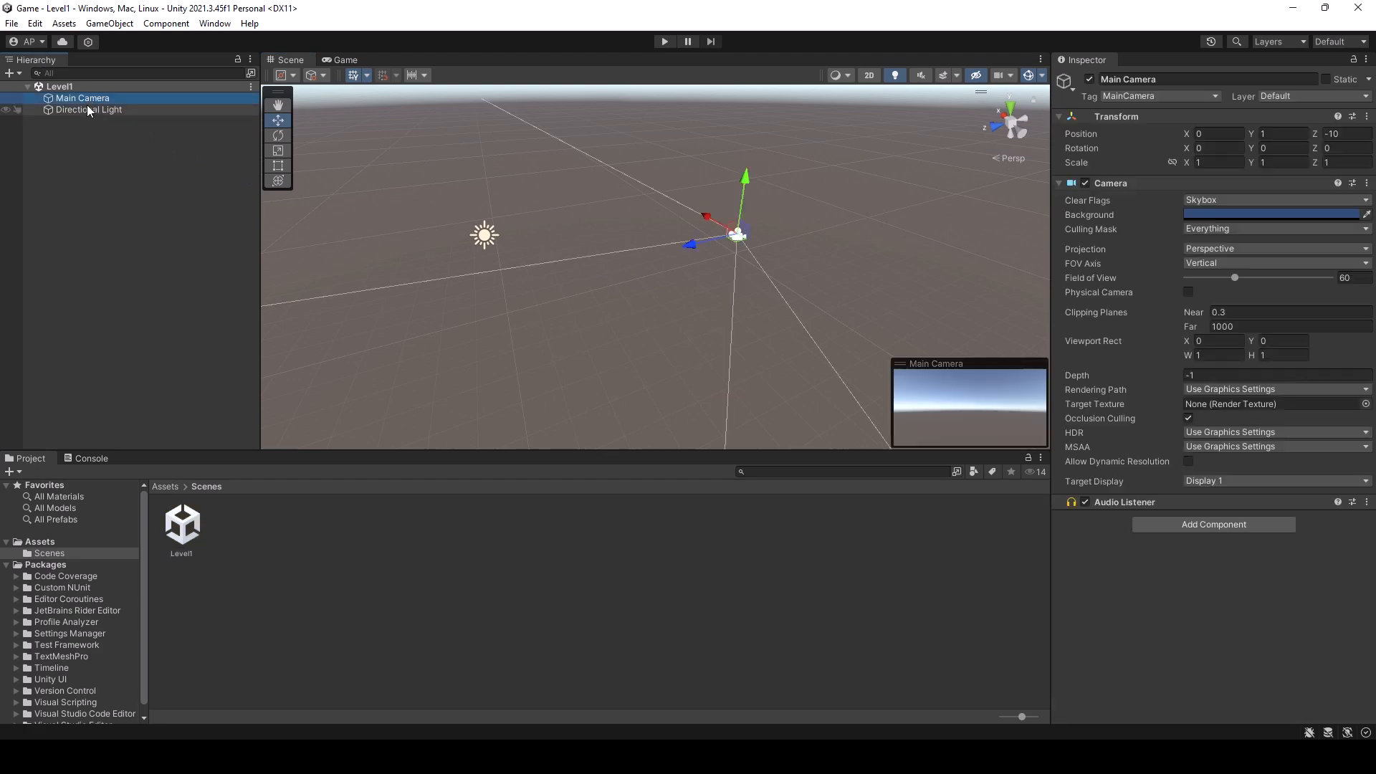
{"action": "left_click_drag", "start_coordinate": [852, 270], "coordinate": [732, 320], "text": "alt"}
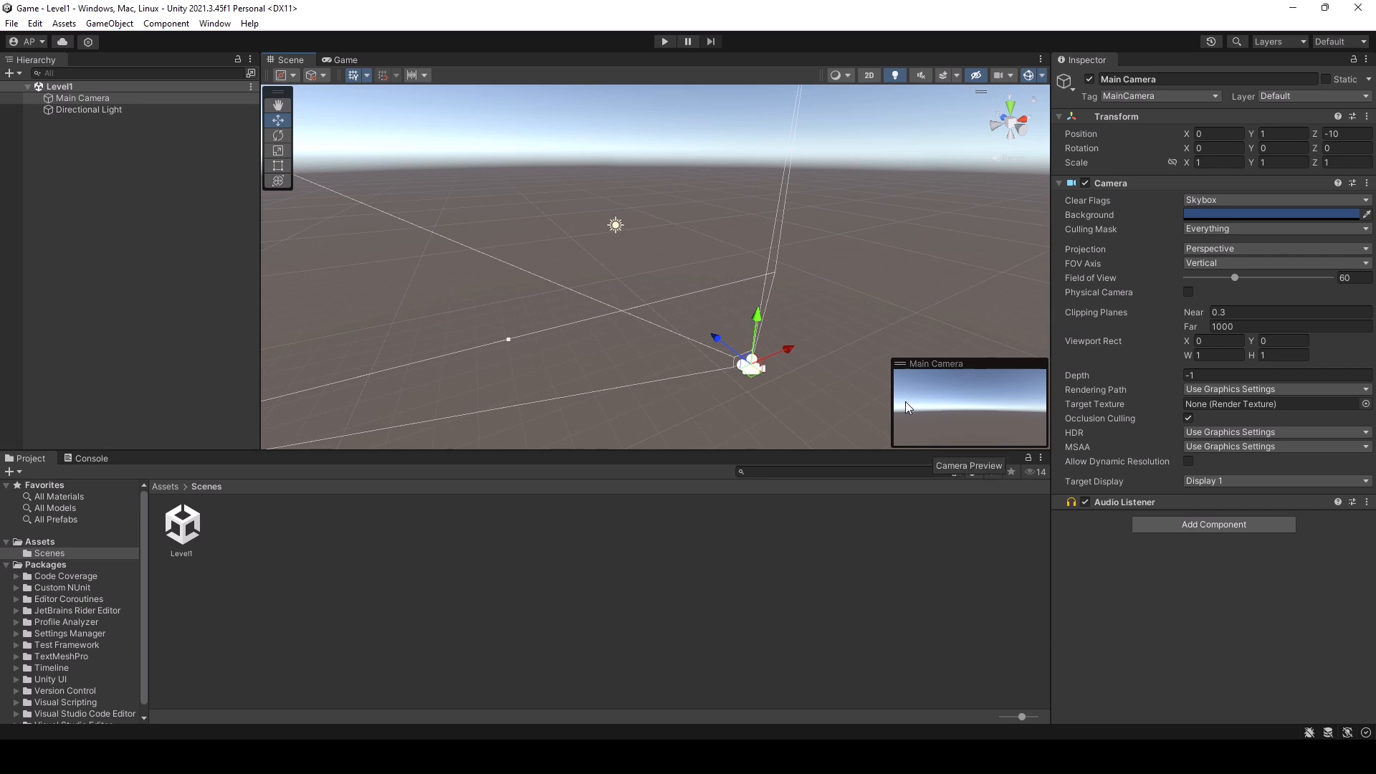
{"action": "left_click_drag", "start_coordinate": [824, 356], "coordinate": [724, 327], "text": "alt"}
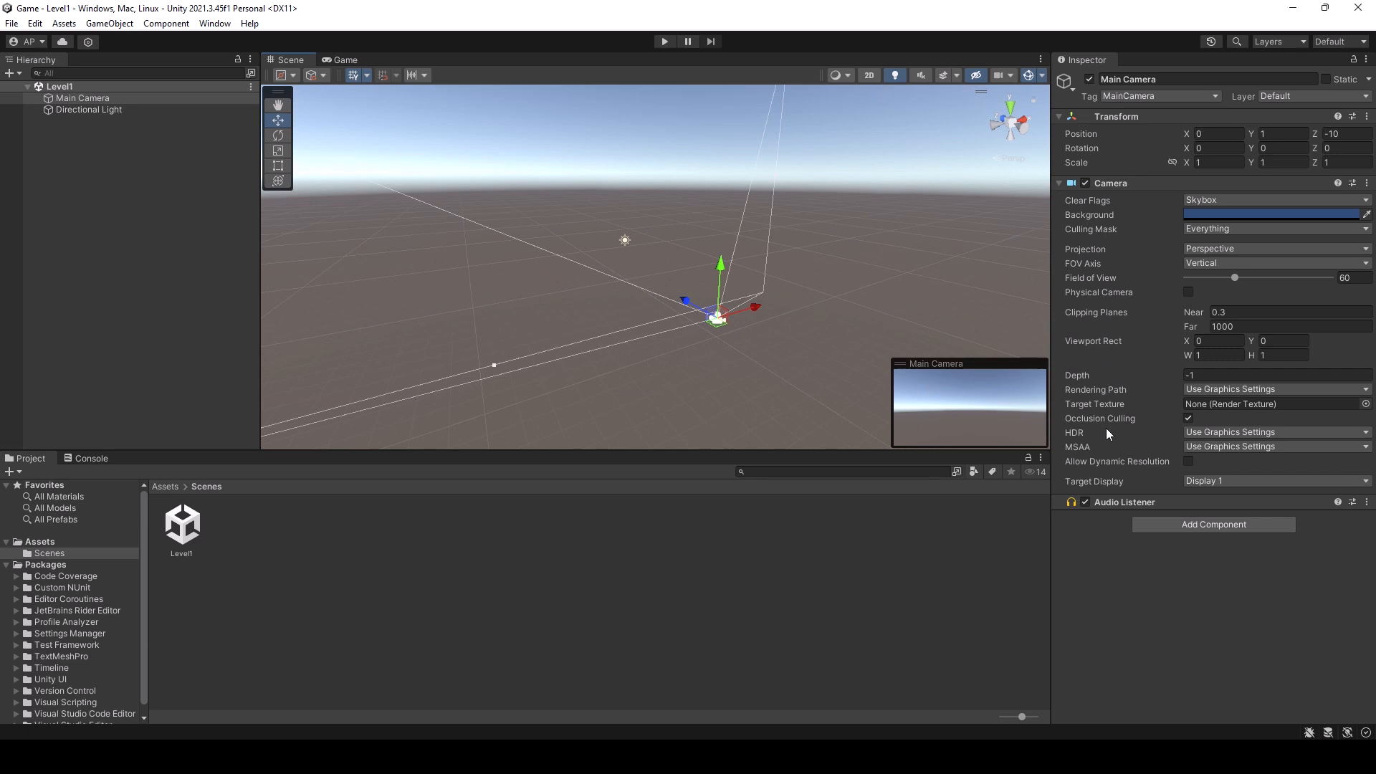
{"action": "left_click", "coordinate": [1077, 133]}
{"action": "mouse_move", "coordinate": [1251, 134]}
{"action": "left_mouse_down"}
{"action": "mouse_move", "coordinate": [101, 134]}
{"action": "mouse_move", "coordinate": [1284, 137]}
{"action": "mouse_move", "coordinate": [1246, 140]}
{"action": "mouse_move", "coordinate": [1205, 135]}
{"action": "mouse_move", "coordinate": [1297, 137]}
{"action": "mouse_move", "coordinate": [1154, 141]}
{"action": "mouse_move", "coordinate": [1184, 79]}
{"action": "mouse_move", "coordinate": [1318, 101]}
{"action": "mouse_move", "coordinate": [1161, 176]}
{"action": "mouse_move", "coordinate": [1297, 170]}
{"action": "mouse_move", "coordinate": [1257, 161]}
{"action": "left_mouse_up"}
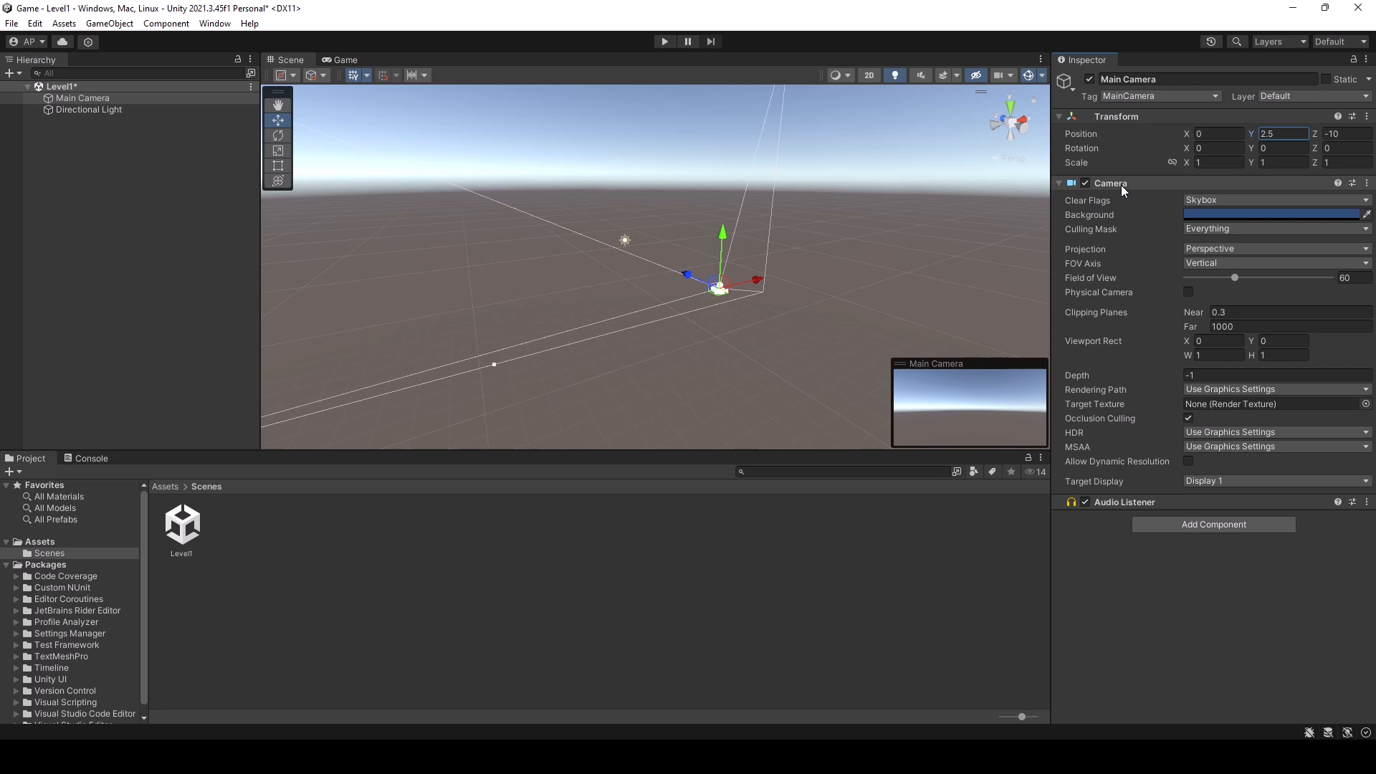
{"action": "left_click", "coordinate": [1144, 185]}
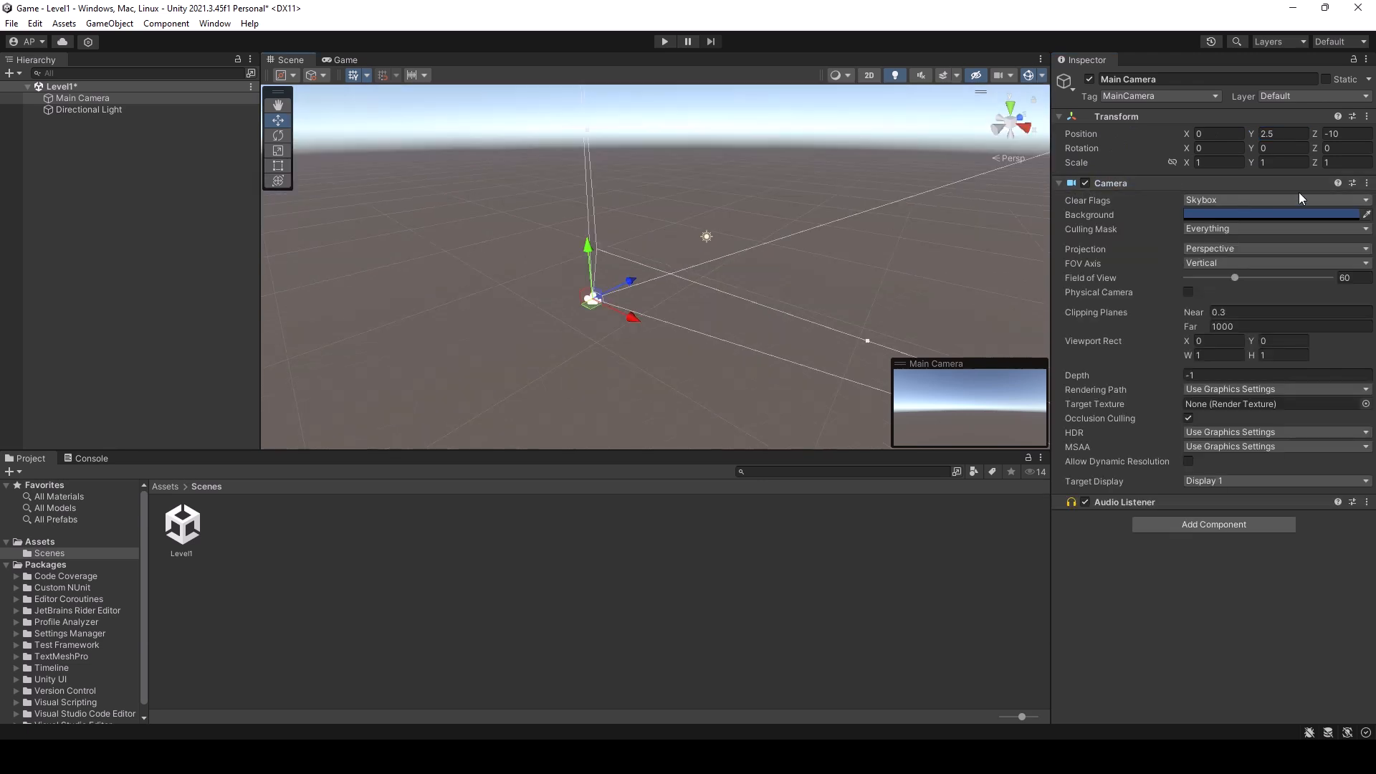
- Select the Directional Light in the scene to display its properties
{"action": "left_click_drag", "start_coordinate": [824, 304], "coordinate": [757, 337], "text": "alt"}
{"action": "left_click", "coordinate": [732, 297]}
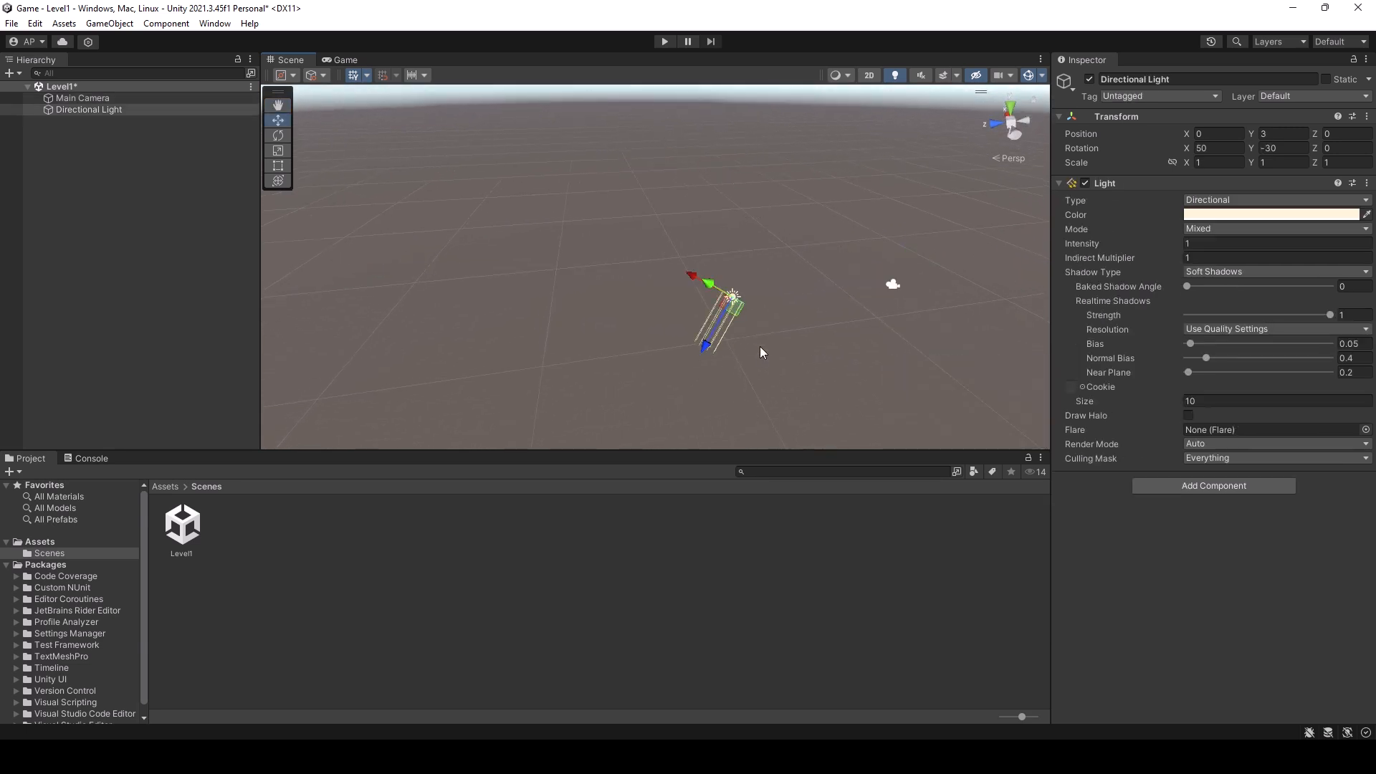
- Compare the Rotate, Move and Scale tools on the Directional Light, leaving the Rotate tool active
{"action": "left_click_drag", "start_coordinate": [761, 348], "coordinate": [570, 238], "text": "alt"}
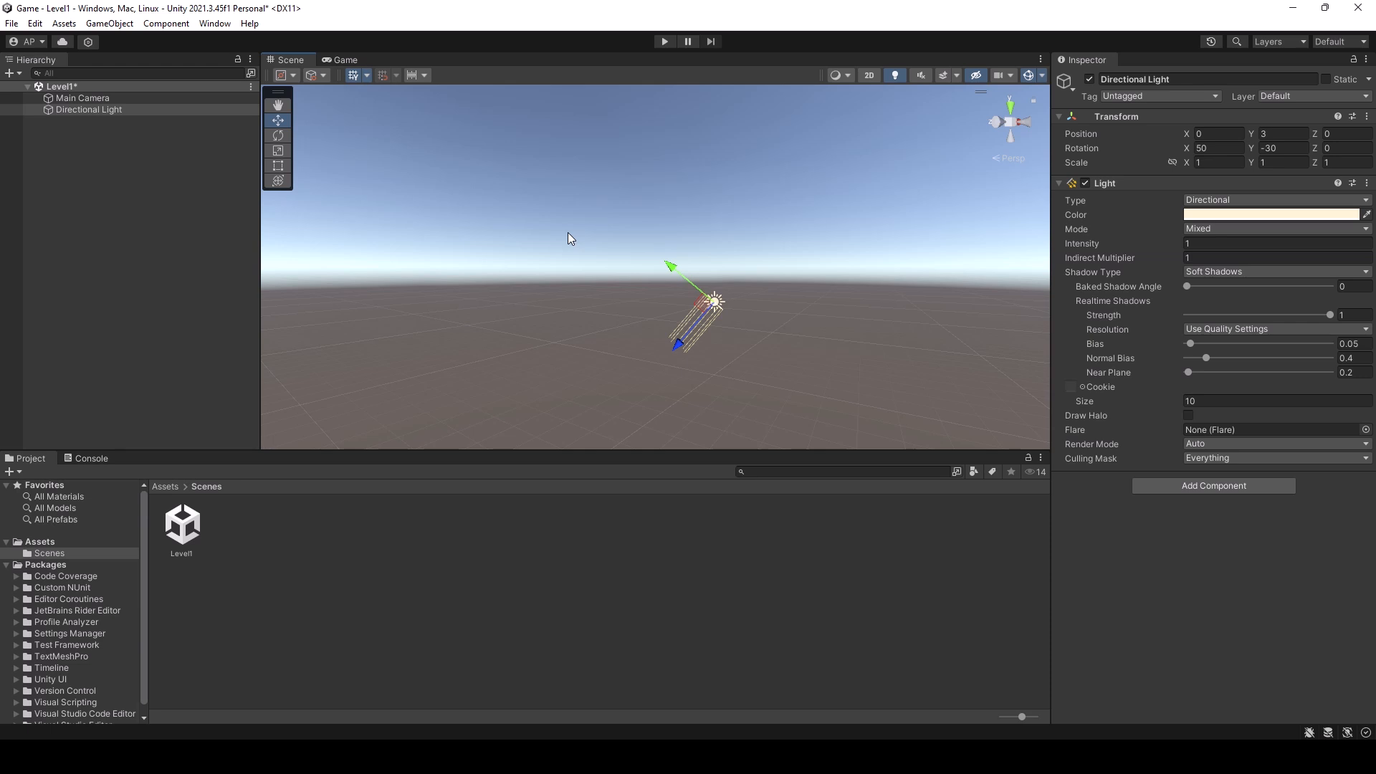
{"action": "right_click_drag", "start_coordinate": [567, 232], "coordinate": [801, 294]}
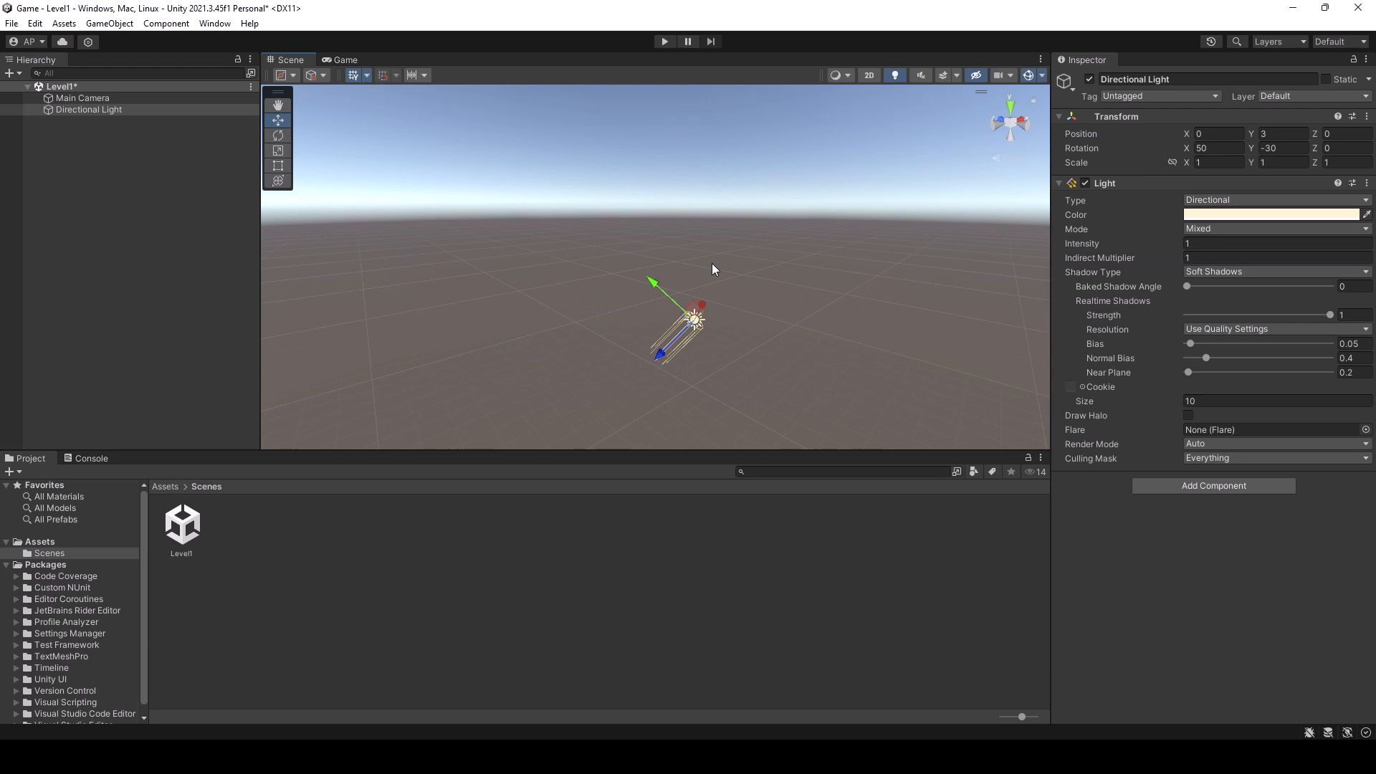
{"action": "key", "text": "e"}
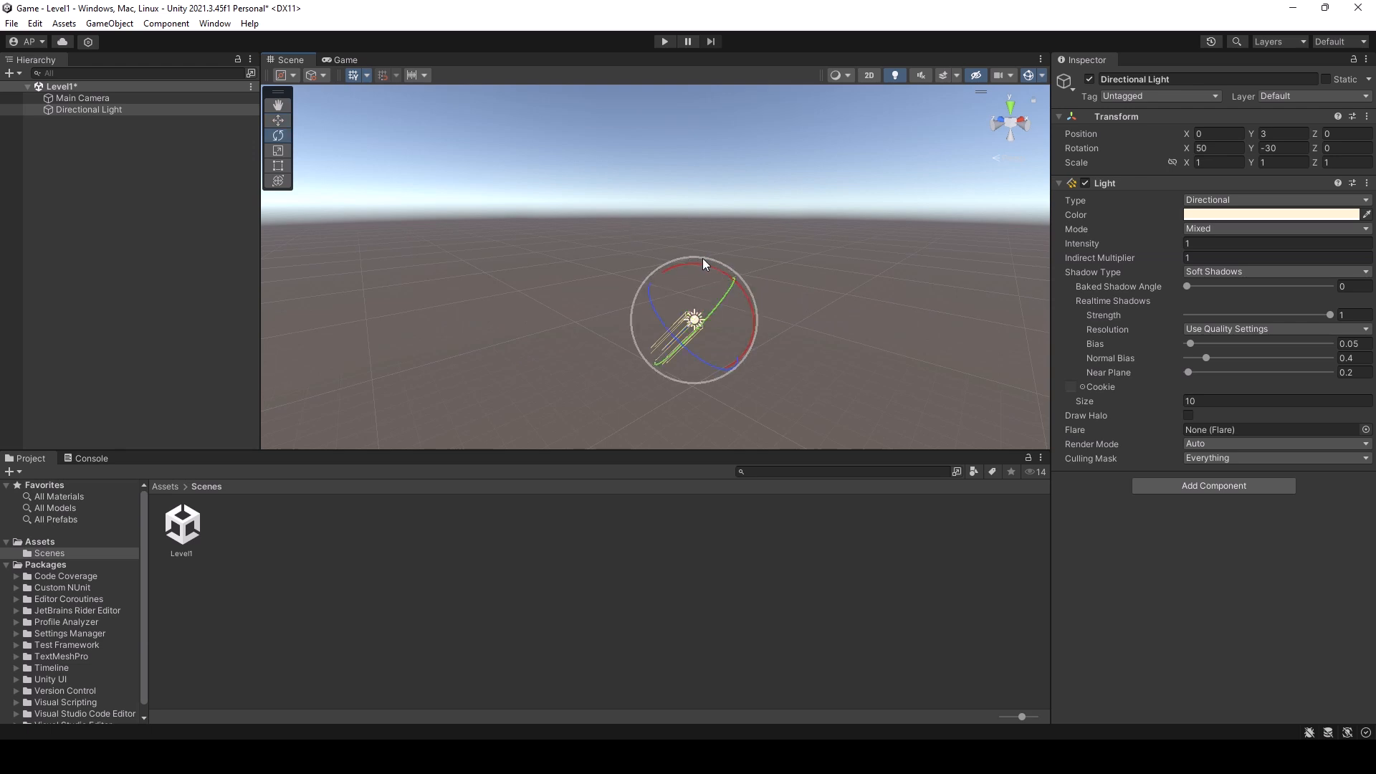
{"action": "key", "text": "e"}
{"action": "key", "text": "w"}
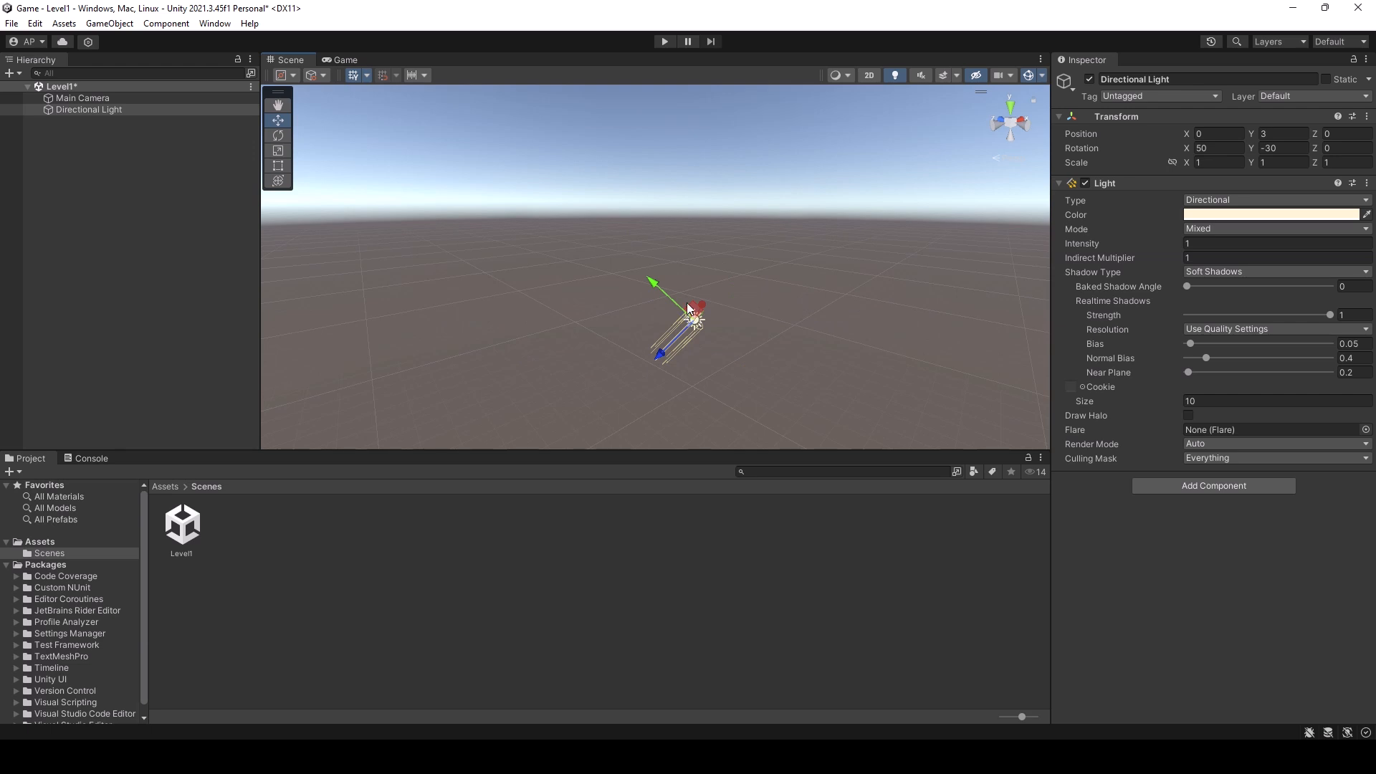
{"action": "key", "text": "r"}
{"action": "key", "text": "e"}
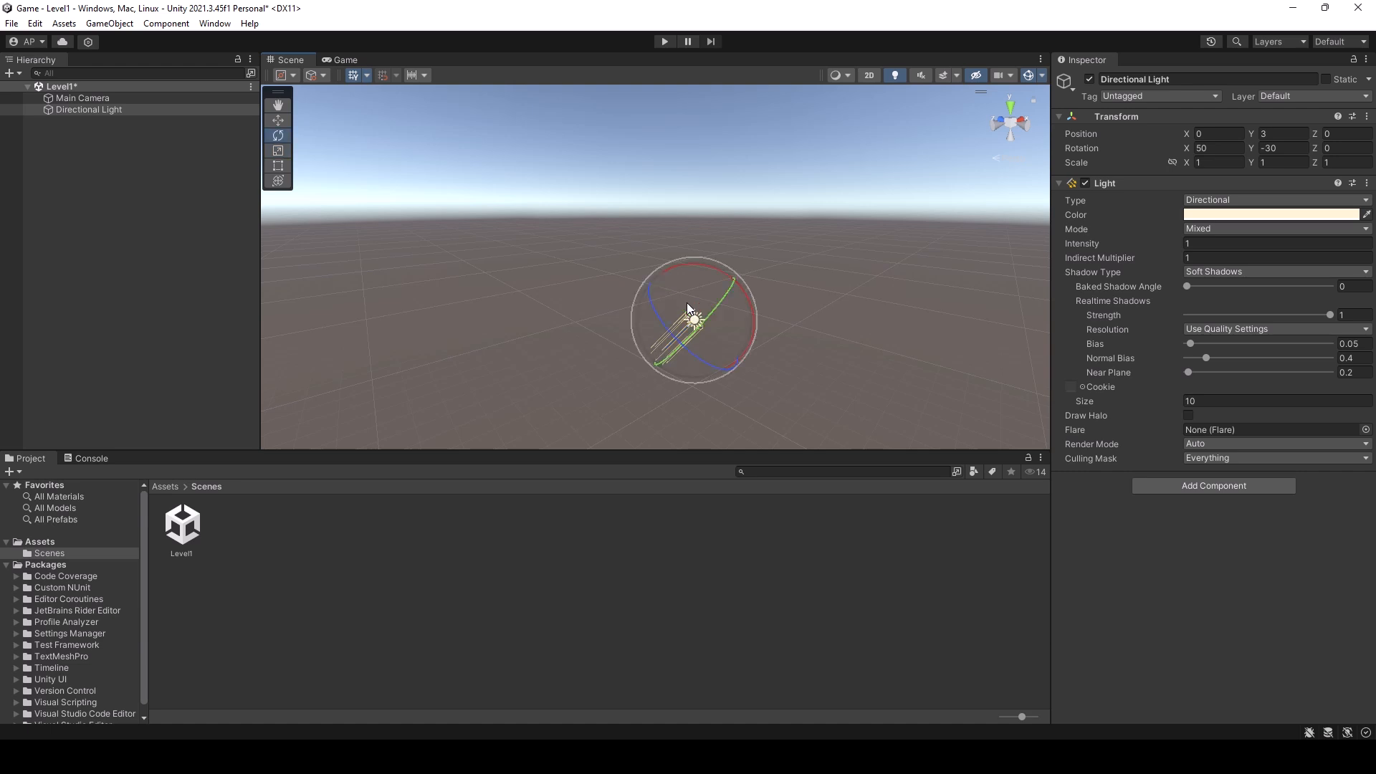
- Rotate the Directional Light around its X axis to about 18.5 degrees
{"action": "left_click_drag", "start_coordinate": [704, 265], "coordinate": [798, 321]}
{"action": "left_click_drag", "start_coordinate": [677, 367], "coordinate": [617, 376], "text": "alt"}
{"action": "left_click_drag", "start_coordinate": [535, 289], "coordinate": [685, 313]}
{"action": "left_click_drag", "start_coordinate": [533, 314], "coordinate": [543, 361]}
{"action": "left_click_drag", "start_coordinate": [656, 332], "coordinate": [570, 234], "text": "alt"}
{"action": "left_click_drag", "start_coordinate": [779, 356], "coordinate": [843, 381], "text": "alt"}
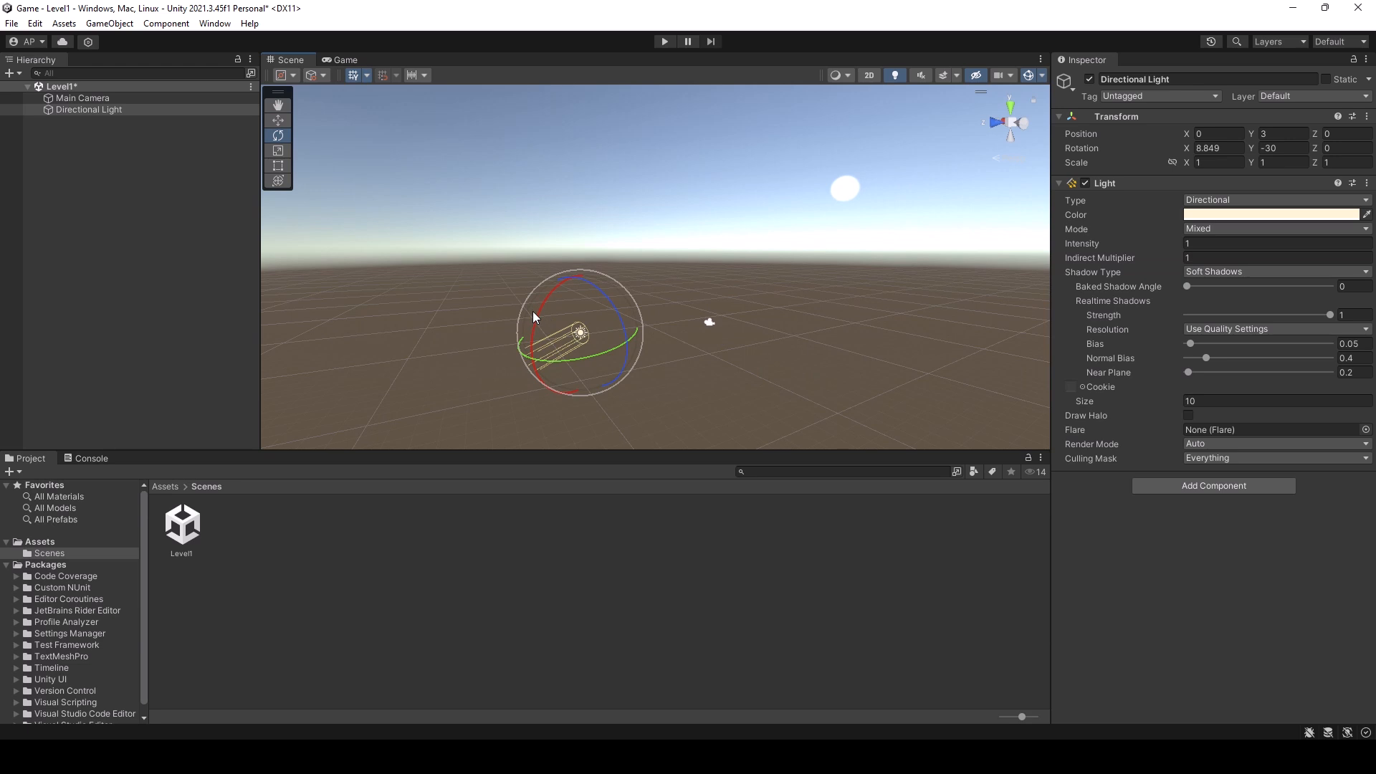
{"action": "left_click_drag", "start_coordinate": [534, 316], "coordinate": [494, 316]}
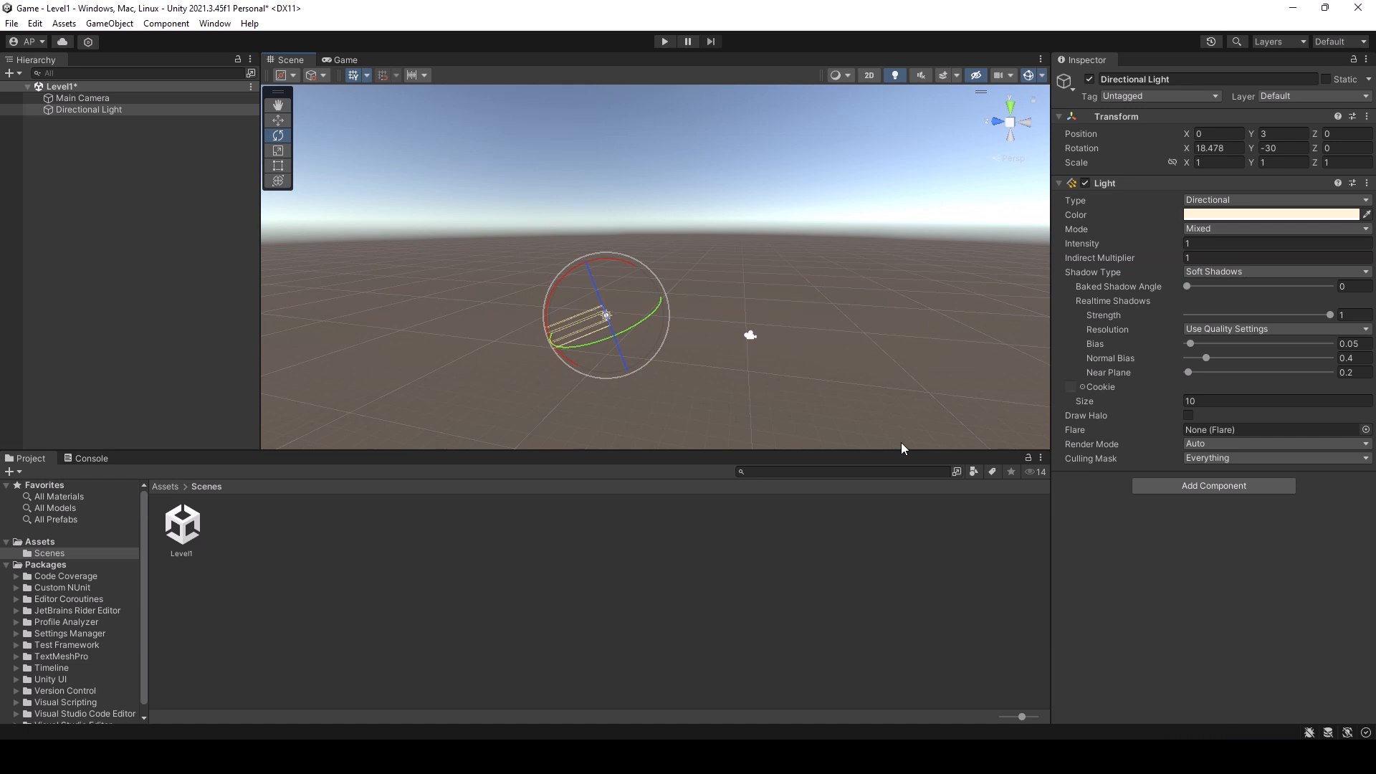
- Add a 3D Cube object to the Level1 scene
{"action": "middle_click_drag", "start_coordinate": [662, 312], "coordinate": [771, 294]}
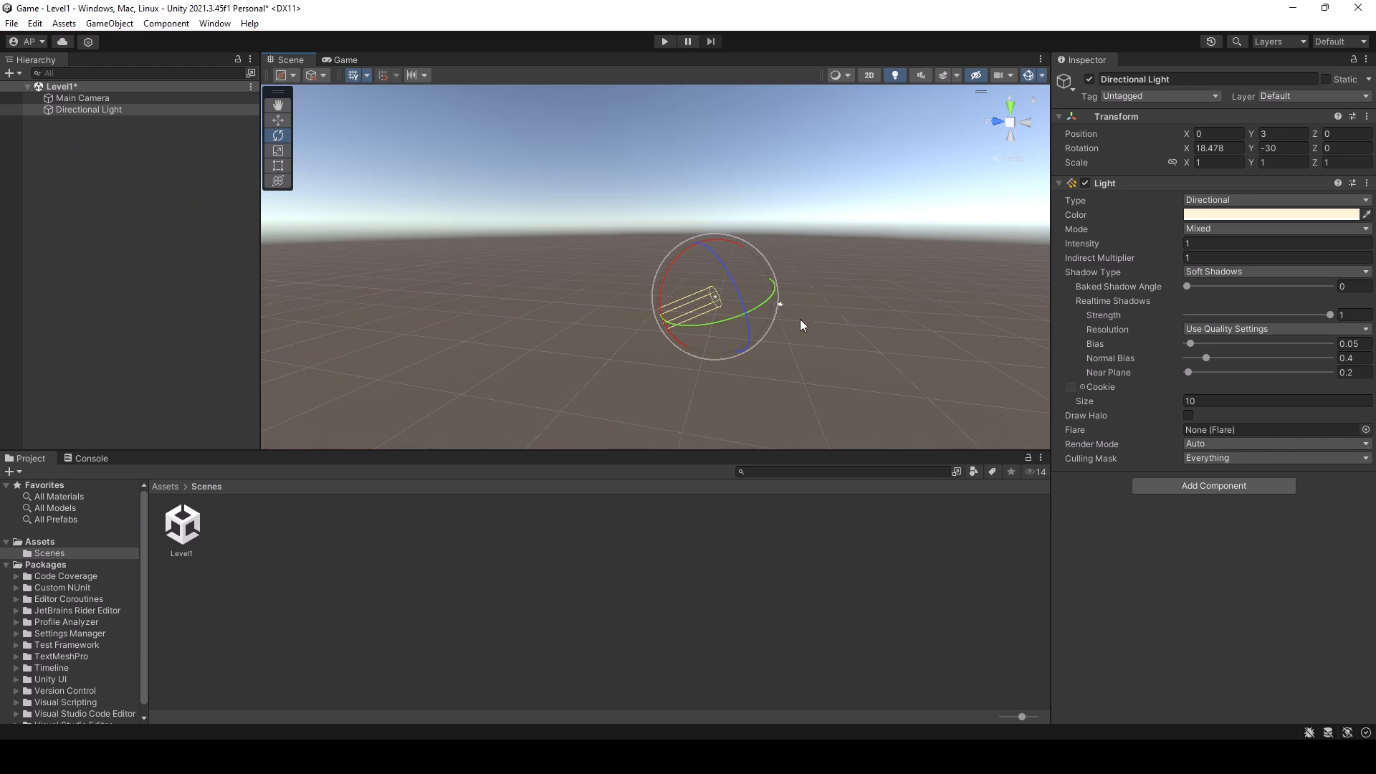
{"action": "left_click_drag", "start_coordinate": [799, 320], "coordinate": [556, 347], "text": "alt"}
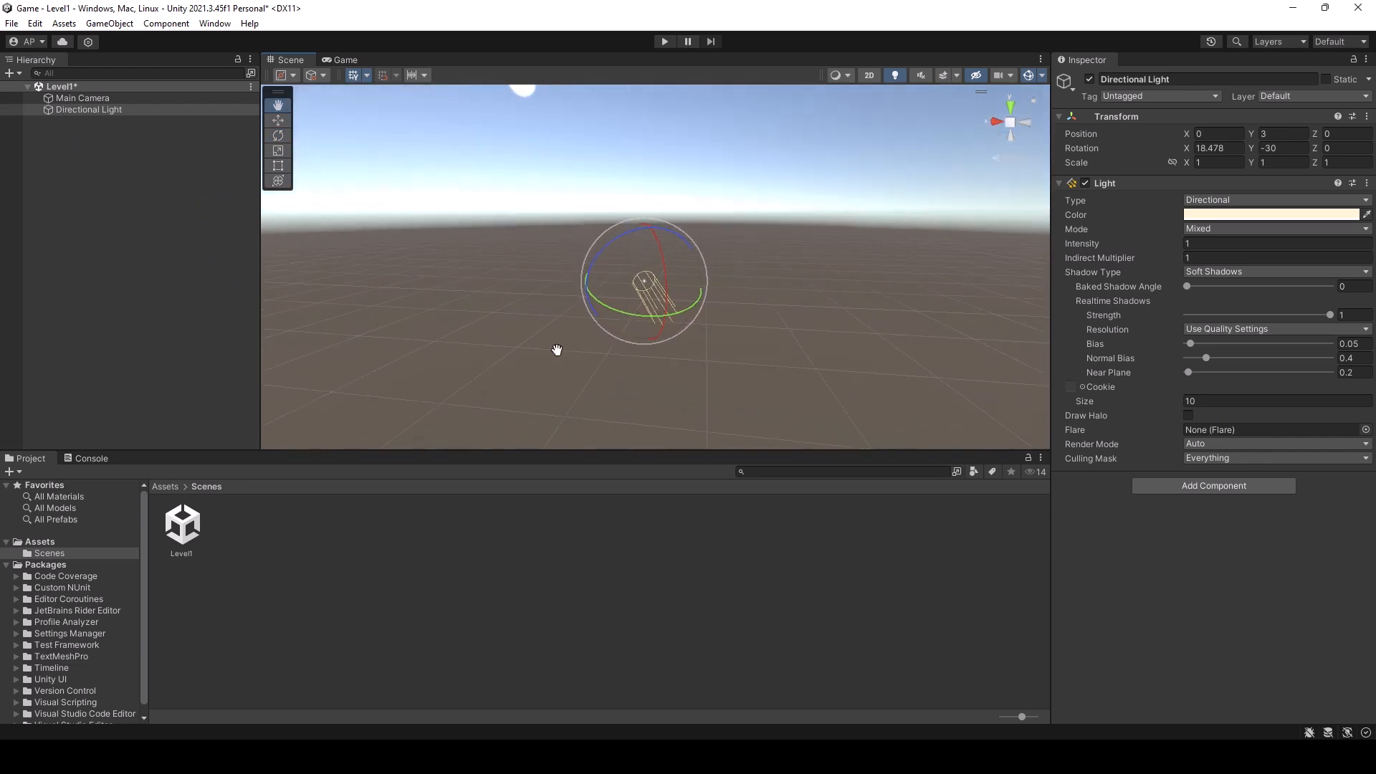
{"action": "middle_click_drag", "start_coordinate": [556, 347], "coordinate": [626, 423]}
{"action": "left_click_drag", "start_coordinate": [654, 368], "coordinate": [996, 341], "text": "alt"}
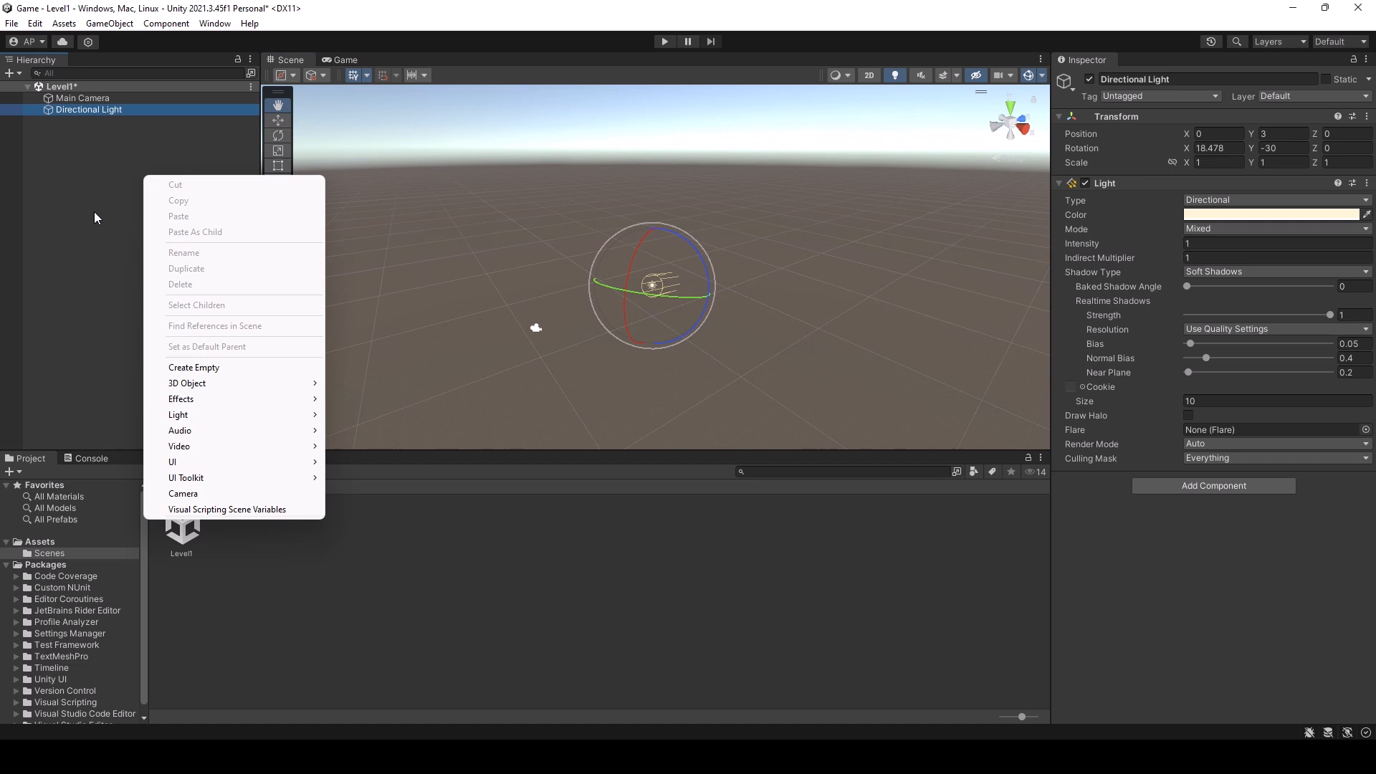
{"action": "right_click", "coordinate": [83, 221]}
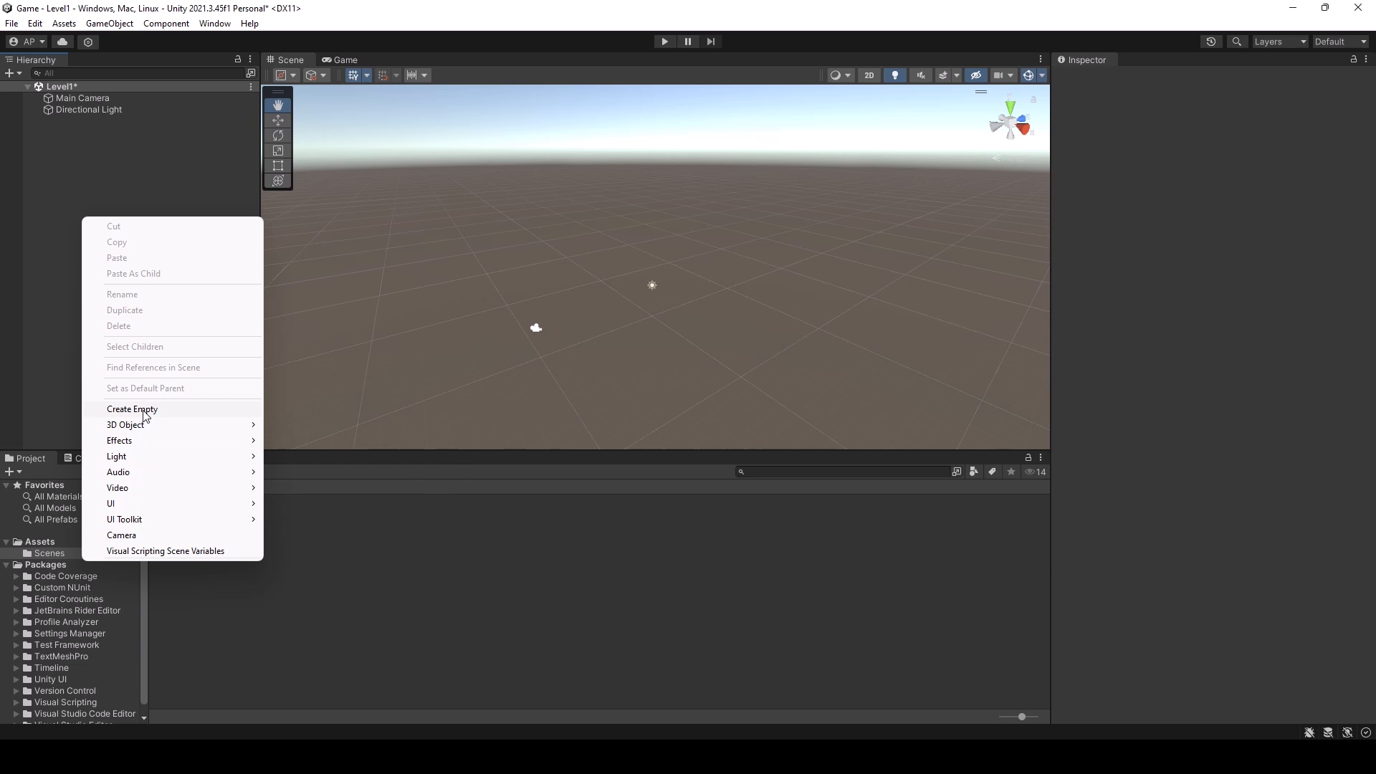
{"action": "mouse_move", "coordinate": [161, 429]}
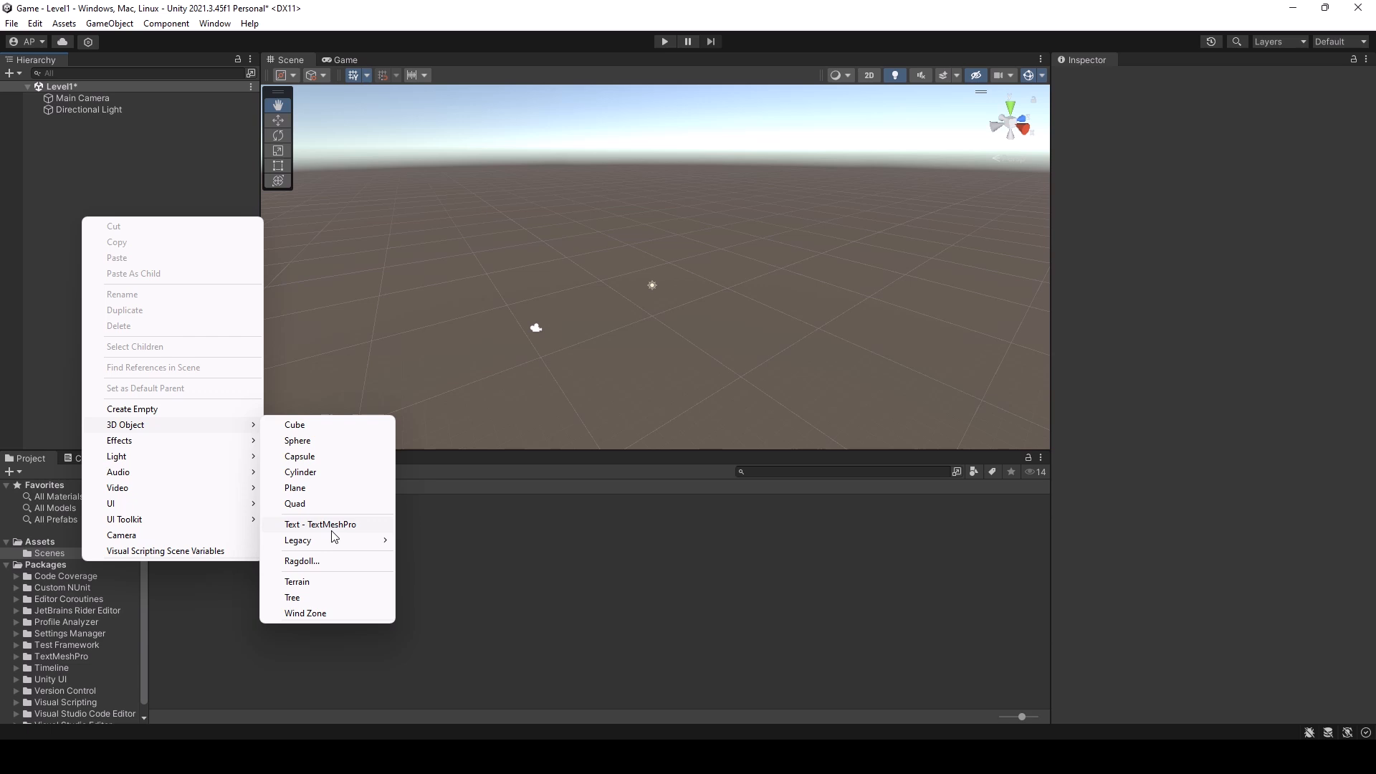
{"action": "mouse_move", "coordinate": [383, 547]}
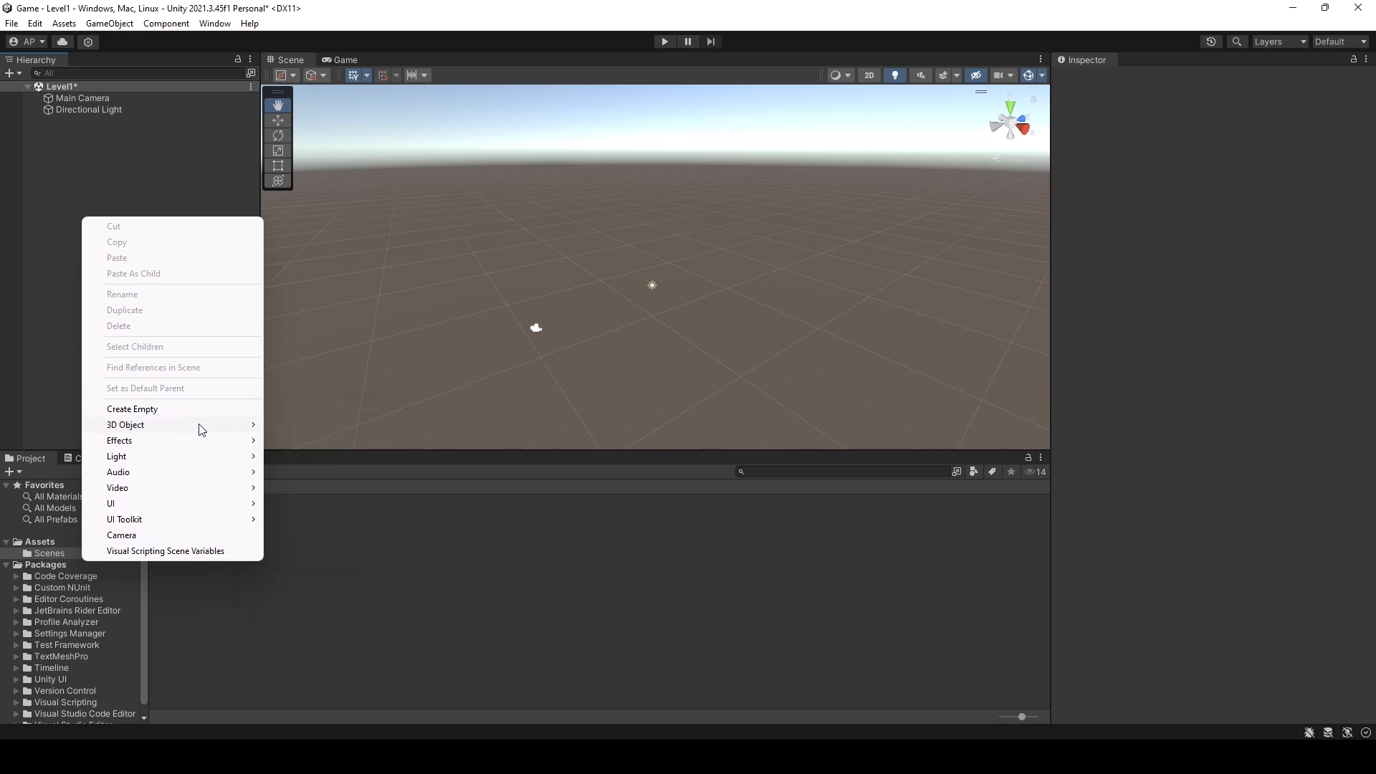
{"action": "left_click", "coordinate": [298, 428]}
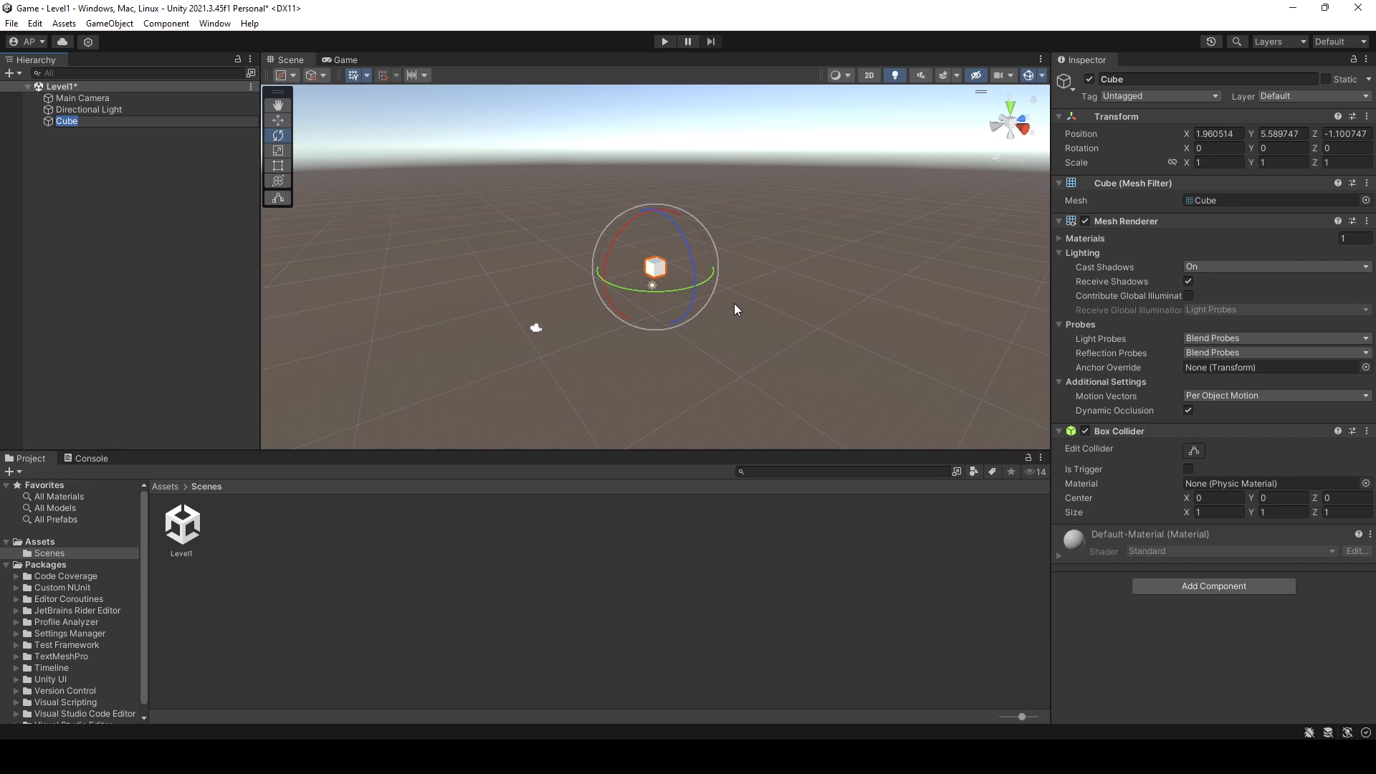
- Name the new cube ff and frame it in the Scene view
{"action": "type", "text": "ff"}
{"action": "left_click", "coordinate": [711, 294]}
{"action": "key", "text": "f"}
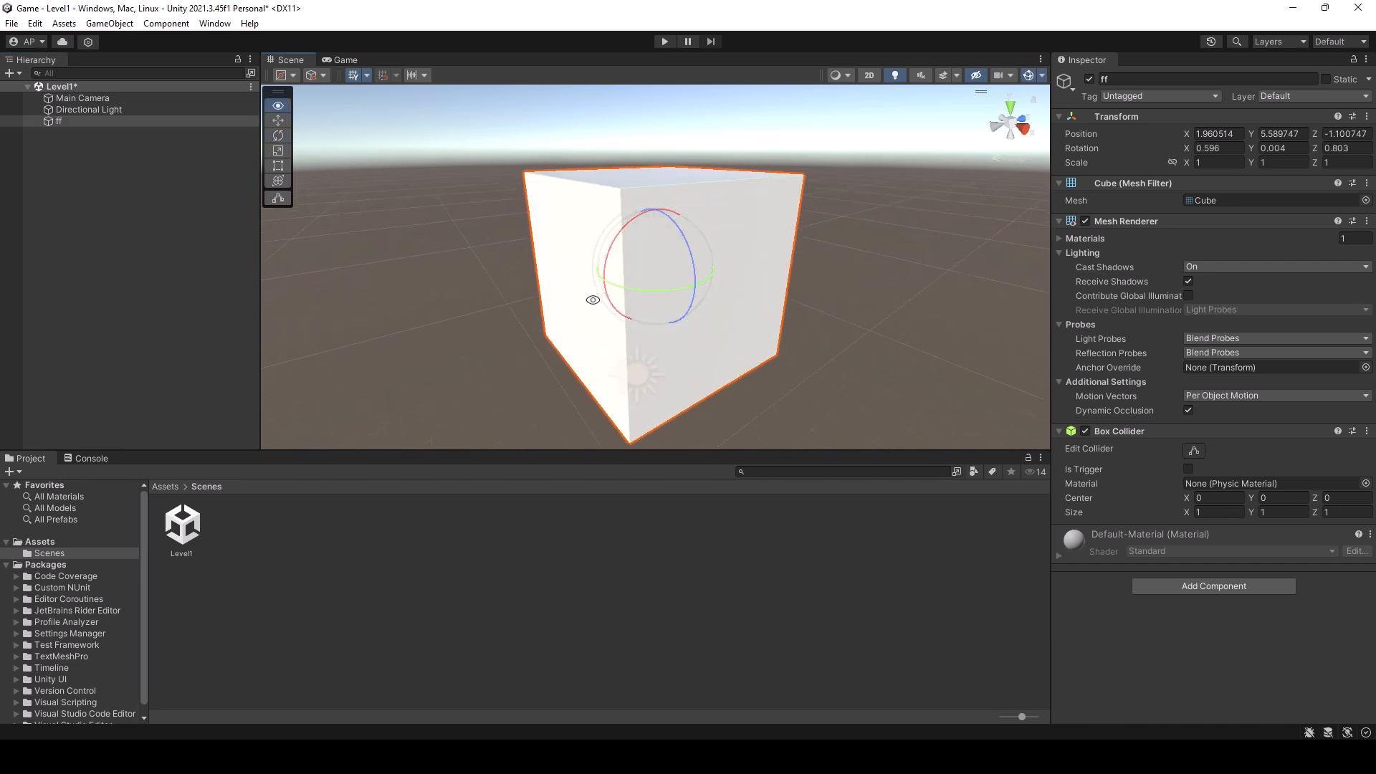
{"action": "scroll", "coordinate": [784, 298], "scroll_direction": "down", "scroll_amount": 5, "text": "alt"}
{"action": "left_click_drag", "start_coordinate": [599, 365], "coordinate": [882, 375], "text": "alt"}
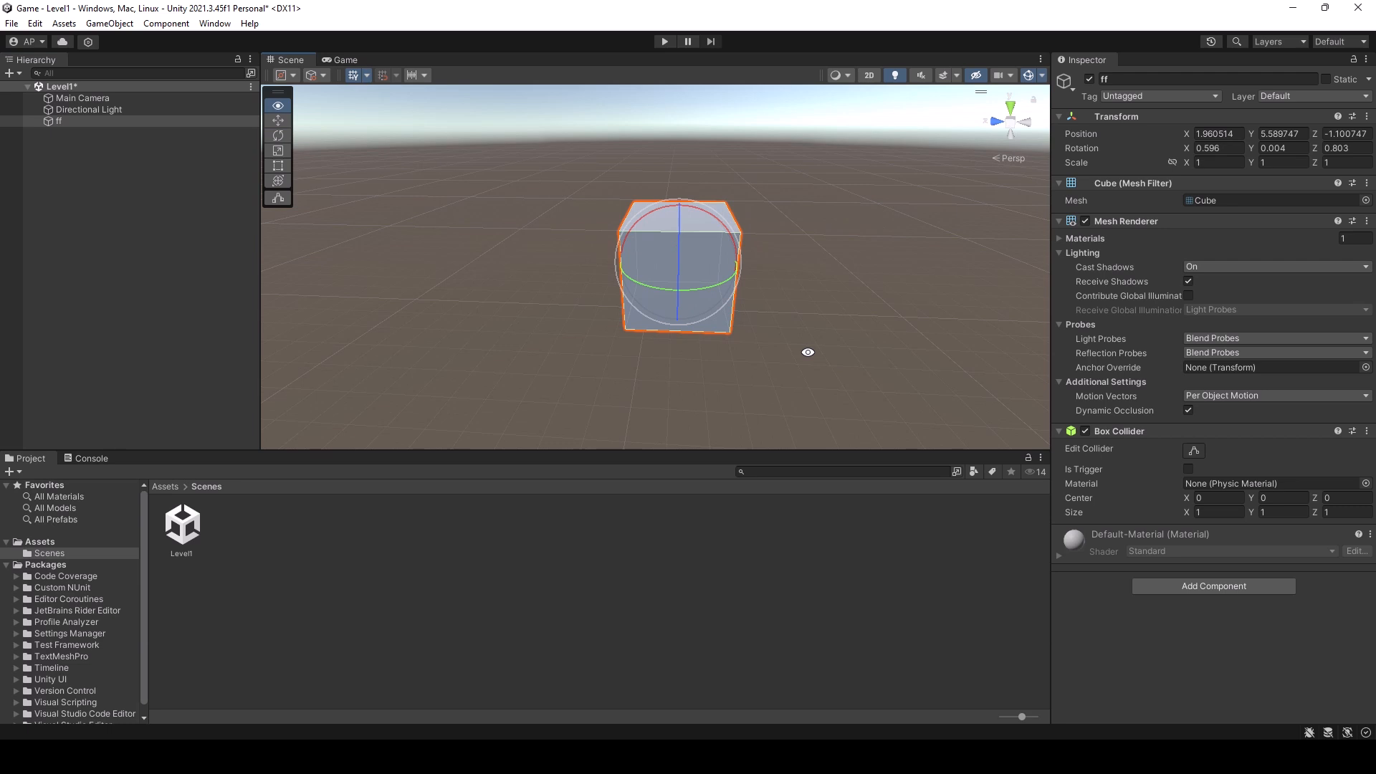
{"action": "scroll", "coordinate": [808, 352], "scroll_direction": "down", "scroll_amount": 5, "text": "alt"}
{"action": "mouse_move", "coordinate": [808, 352]}
{"action": "left_mouse_down", "text": "alt"}
{"action": "mouse_move", "coordinate": [806, 337]}
{"action": "mouse_move", "coordinate": [805, 364]}
{"action": "left_mouse_up", "text": "alt"}
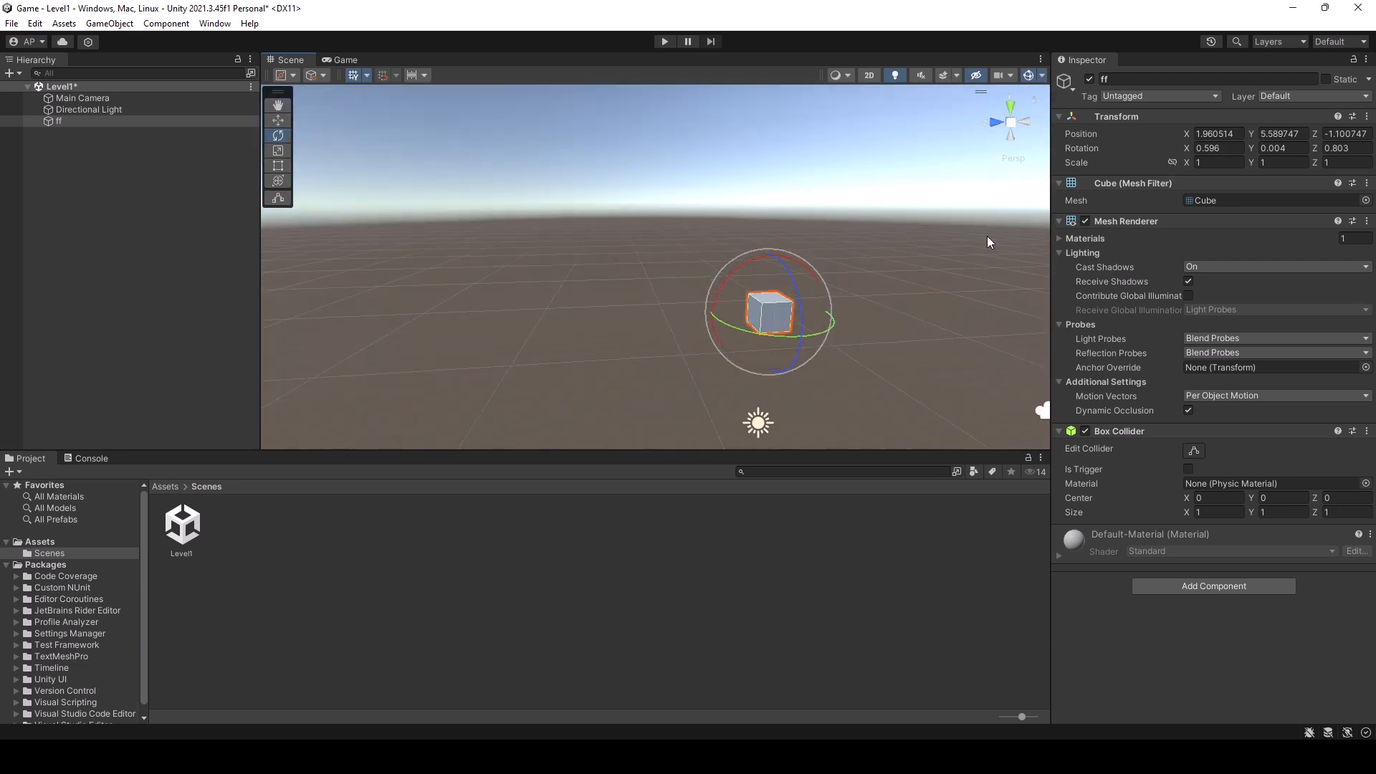
- Set the ff cube's Position to X 0, Y 0, Z 0
{"action": "left_click", "coordinate": [1226, 132]}
{"action": "type", "text": "0"}
{"action": "left_click", "coordinate": [1286, 133]}
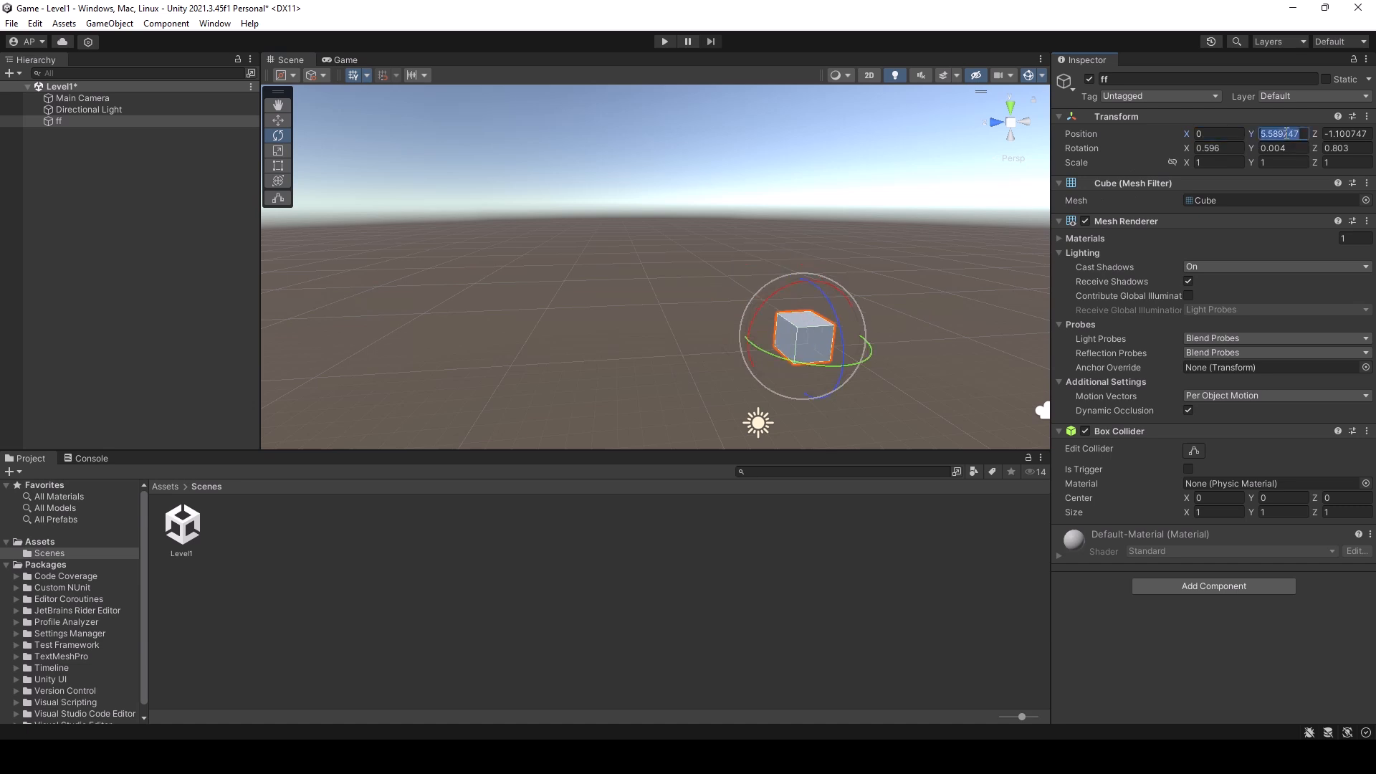
{"action": "type", "text": "0"}
{"action": "left_click", "coordinate": [1340, 134]}
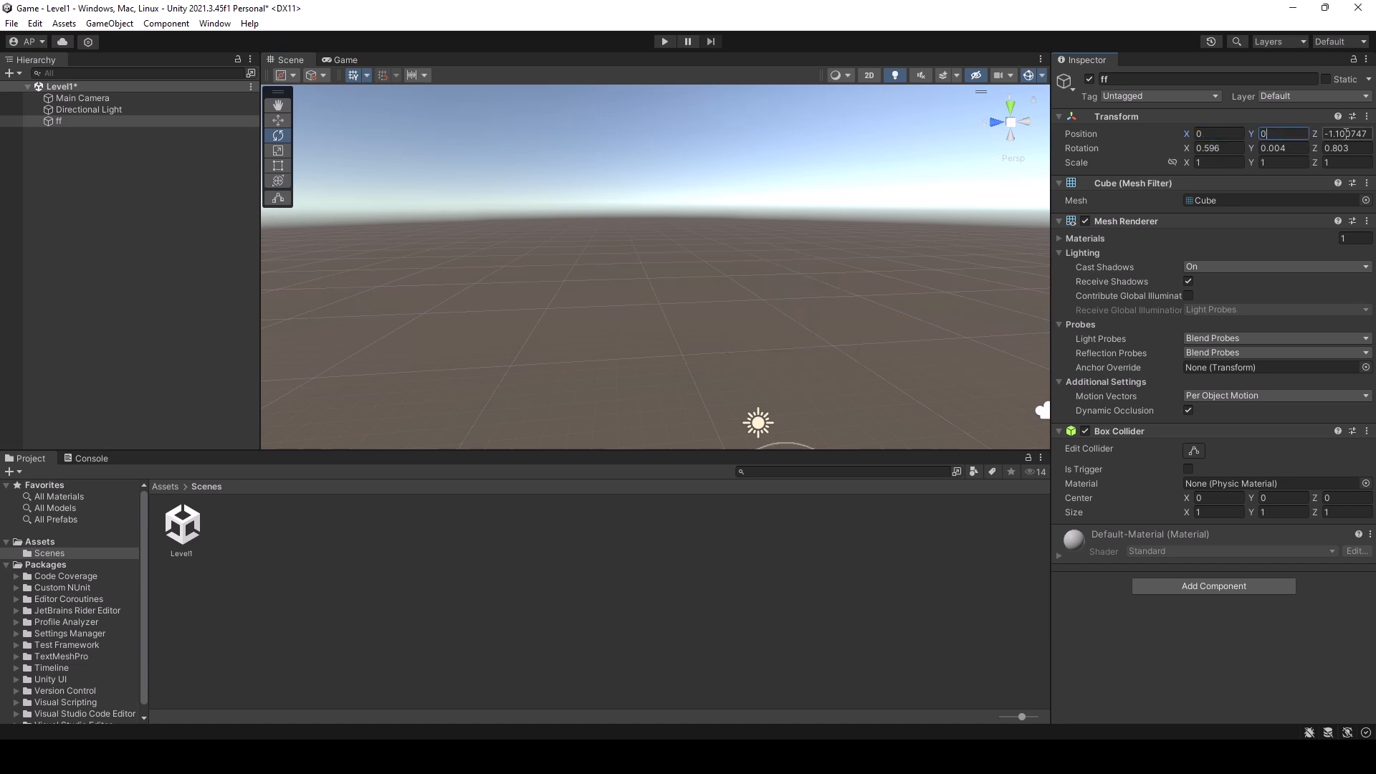
{"action": "type", "text": "0"}
{"action": "left_click", "coordinate": [1145, 152]}
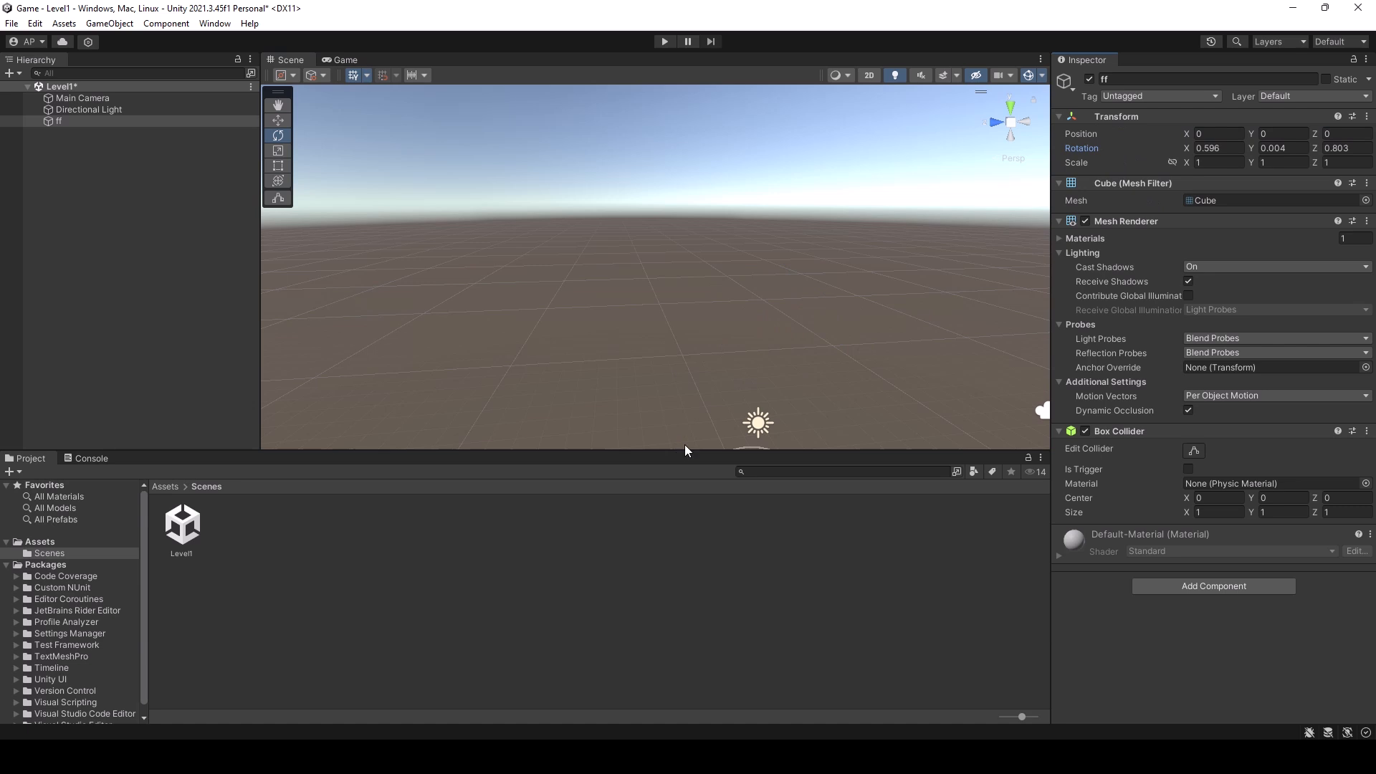
- Bring the ff cube at the origin back into view and activate the Move tool
{"action": "middle_click_drag", "start_coordinate": [686, 448], "coordinate": [835, 268]}
{"action": "scroll", "coordinate": [829, 306], "scroll_direction": "up", "scroll_amount": 8}
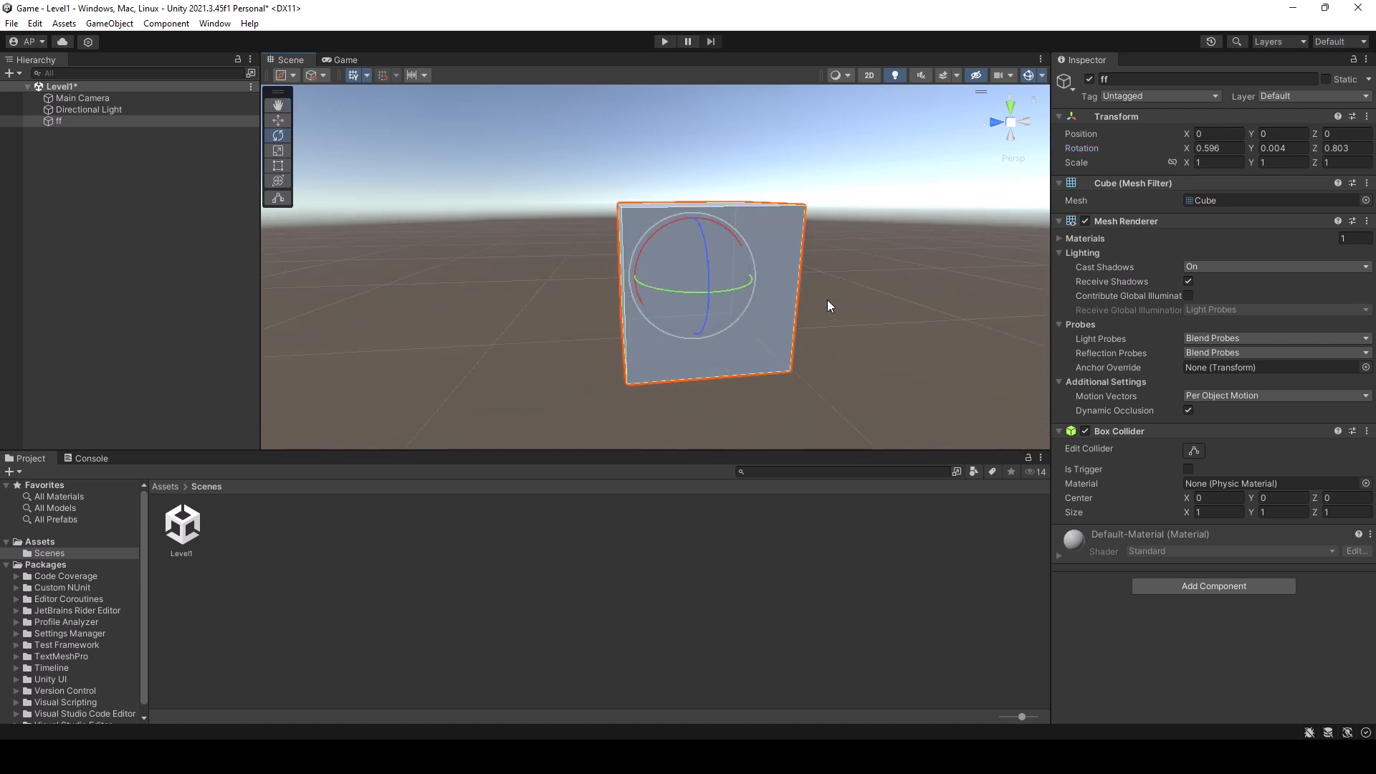
{"action": "scroll", "coordinate": [764, 330], "scroll_direction": "down", "scroll_amount": 3, "text": "alt"}
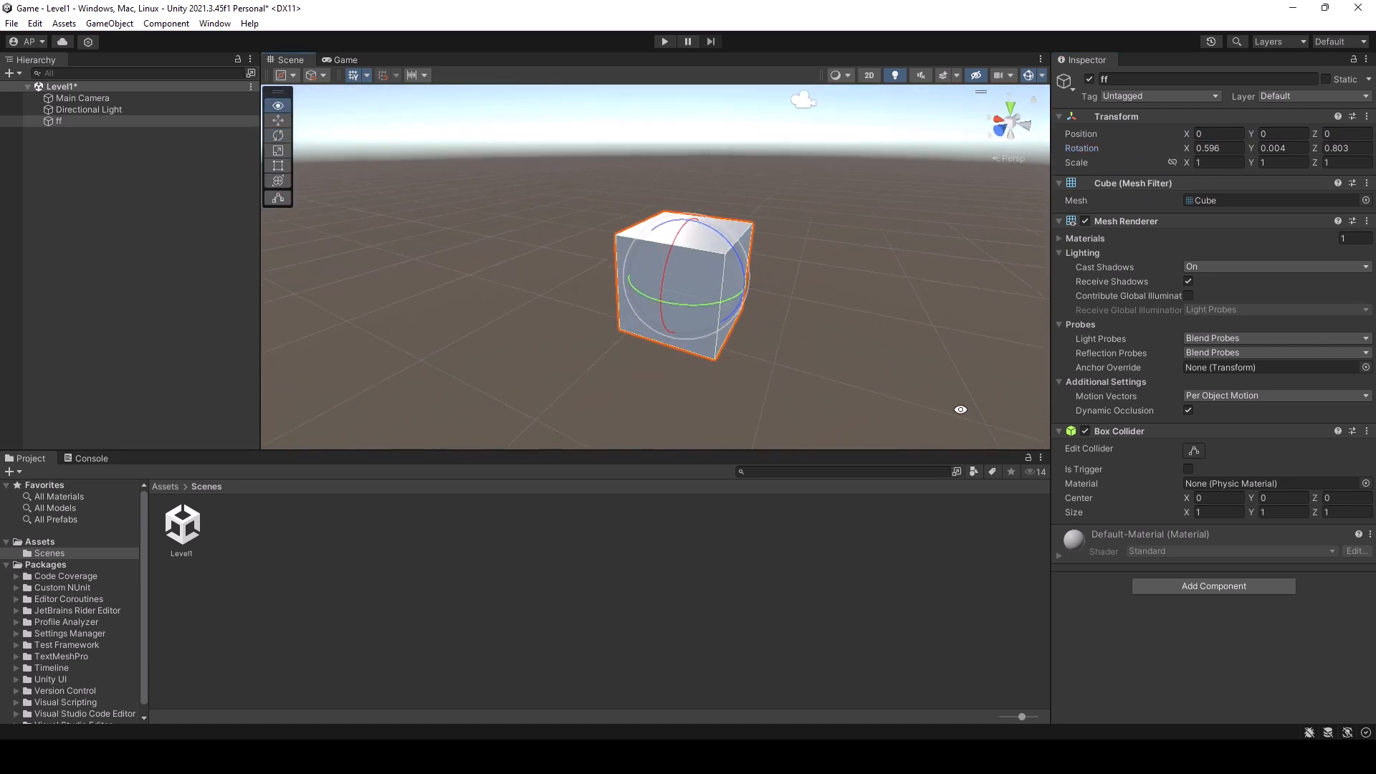
{"action": "key", "text": "w"}
{"action": "left_click_drag", "start_coordinate": [958, 405], "coordinate": [792, 369], "text": "alt"}
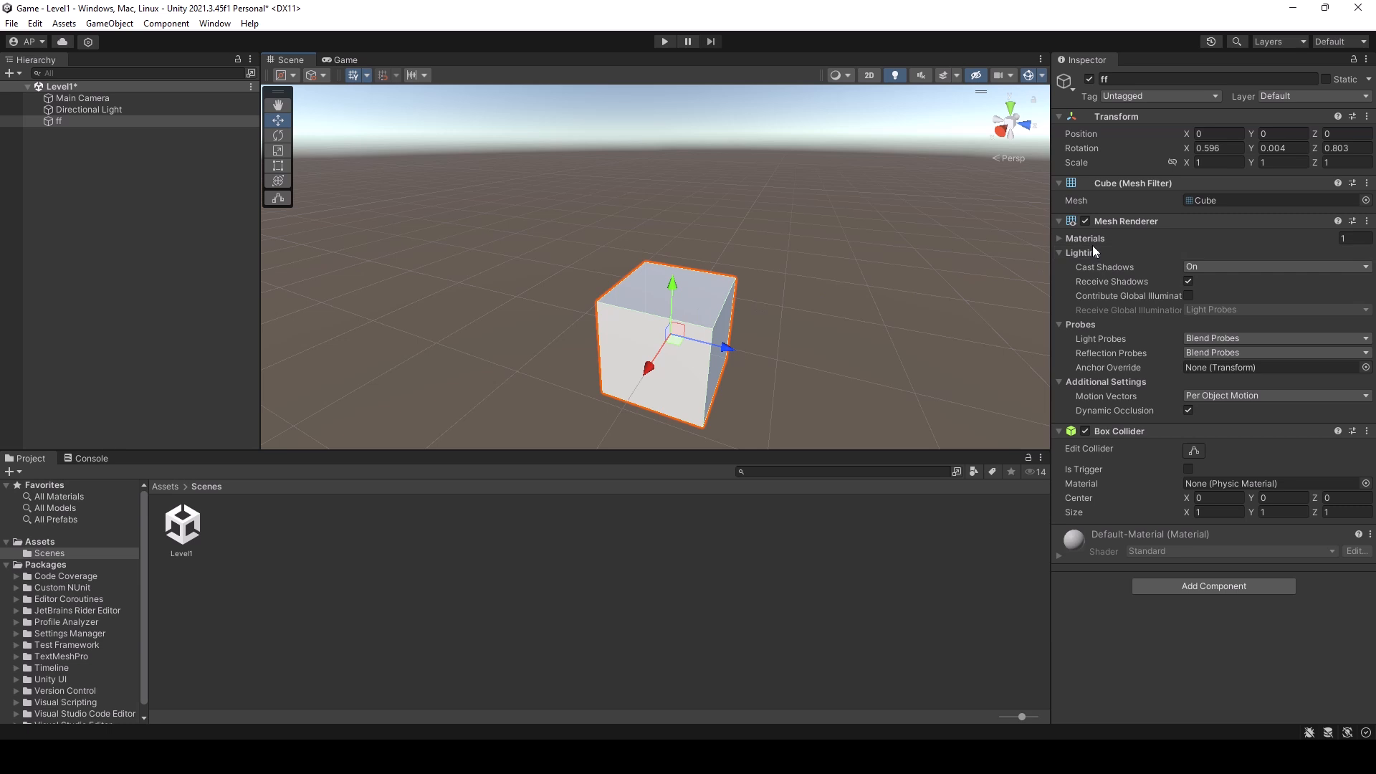
- Collapse the cube's Transform, Mesh Filter, Mesh Renderer and Box Collider components, and re-expand Transform and Mesh Filter
{"action": "left_click", "coordinate": [1061, 117]}
{"action": "left_click", "coordinate": [1062, 134]}
{"action": "left_click", "coordinate": [1086, 149]}
{"action": "left_click", "coordinate": [1107, 164]}
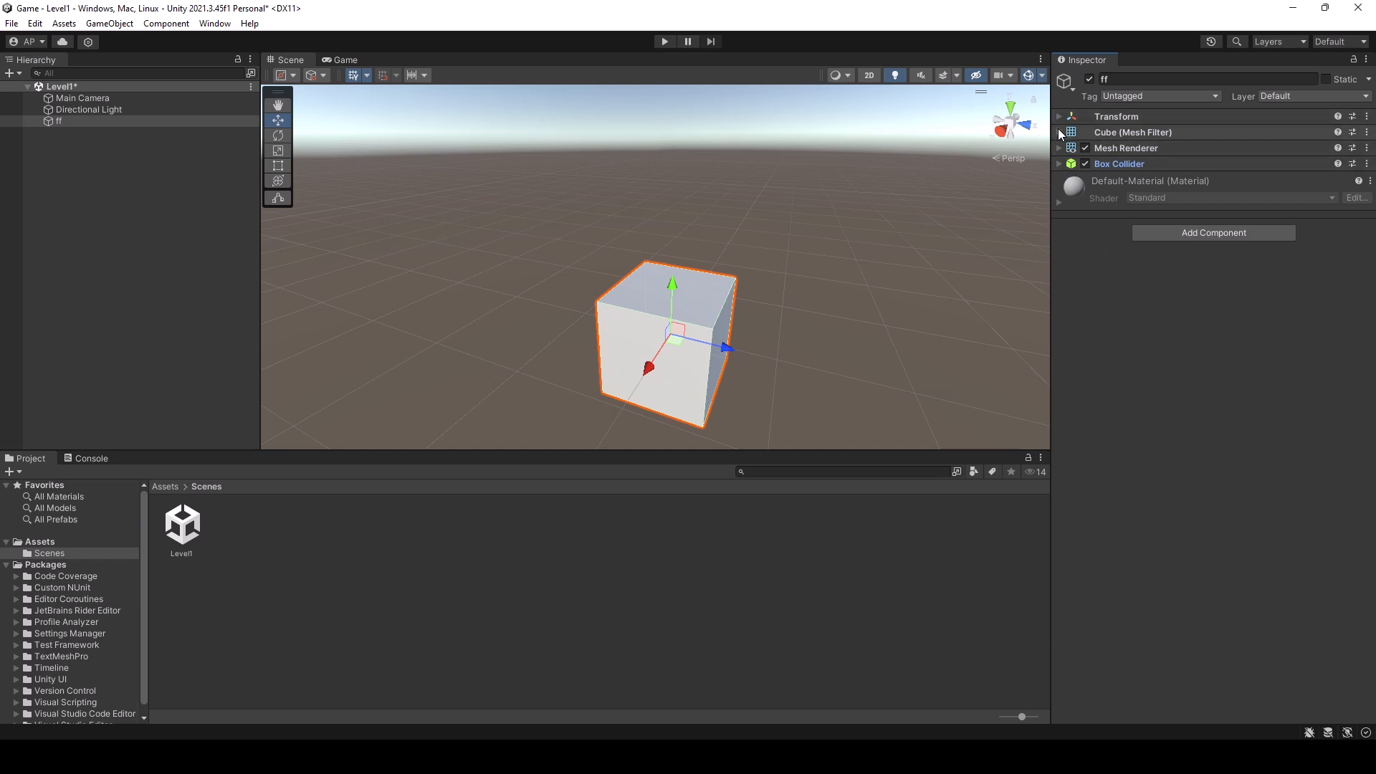
{"action": "left_click", "coordinate": [1103, 119]}
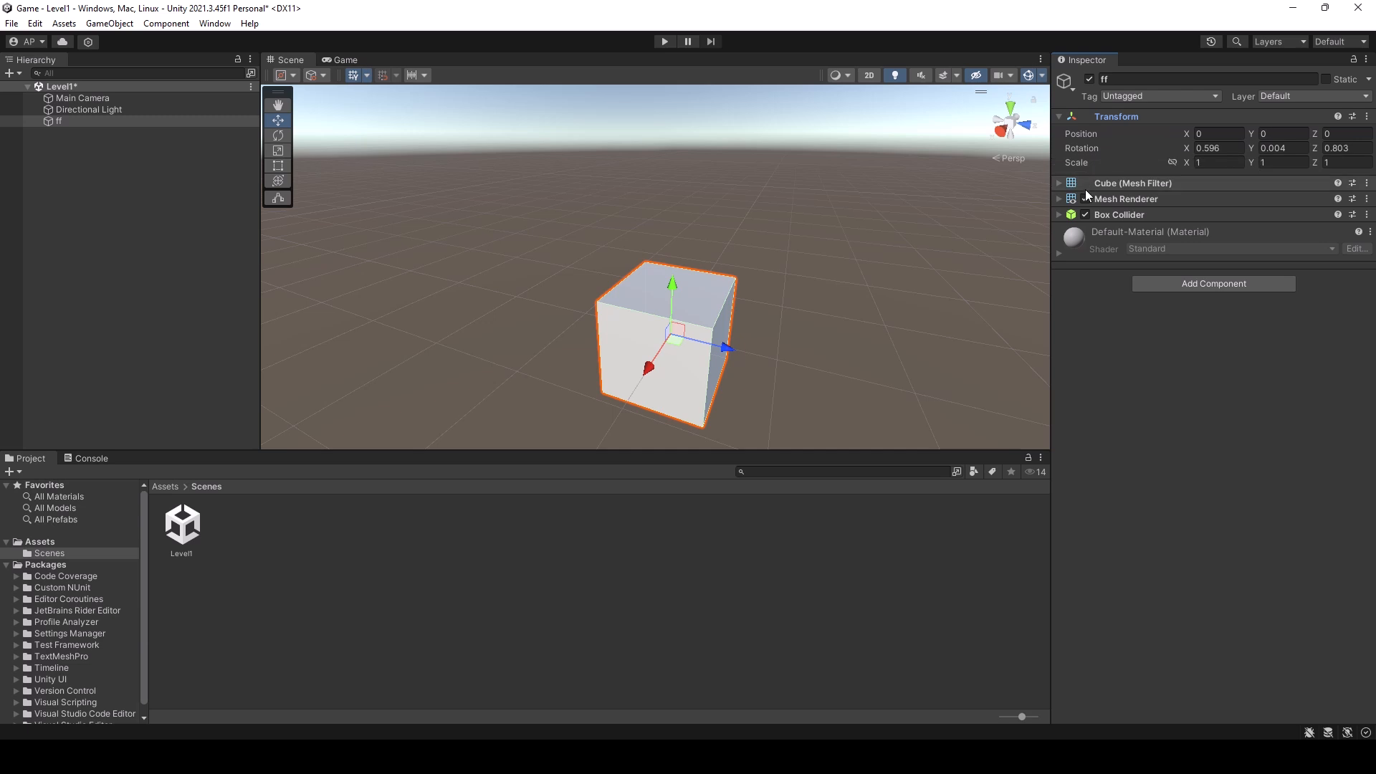
{"action": "left_click", "coordinate": [1059, 184]}
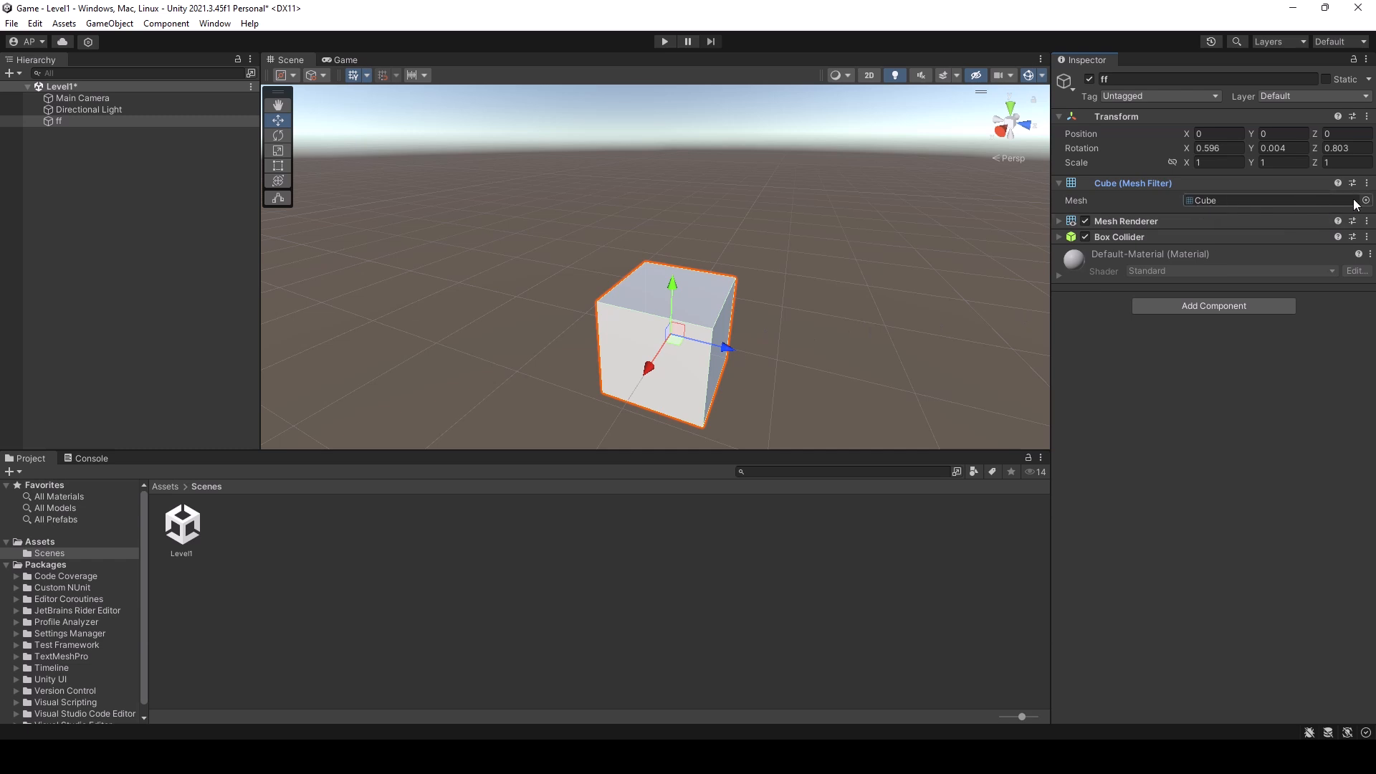
- Set the mesh in the ff object's Mesh Filter to Capsule
{"action": "scroll", "coordinate": [662, 384], "scroll_direction": "down", "scroll_amount": 2}
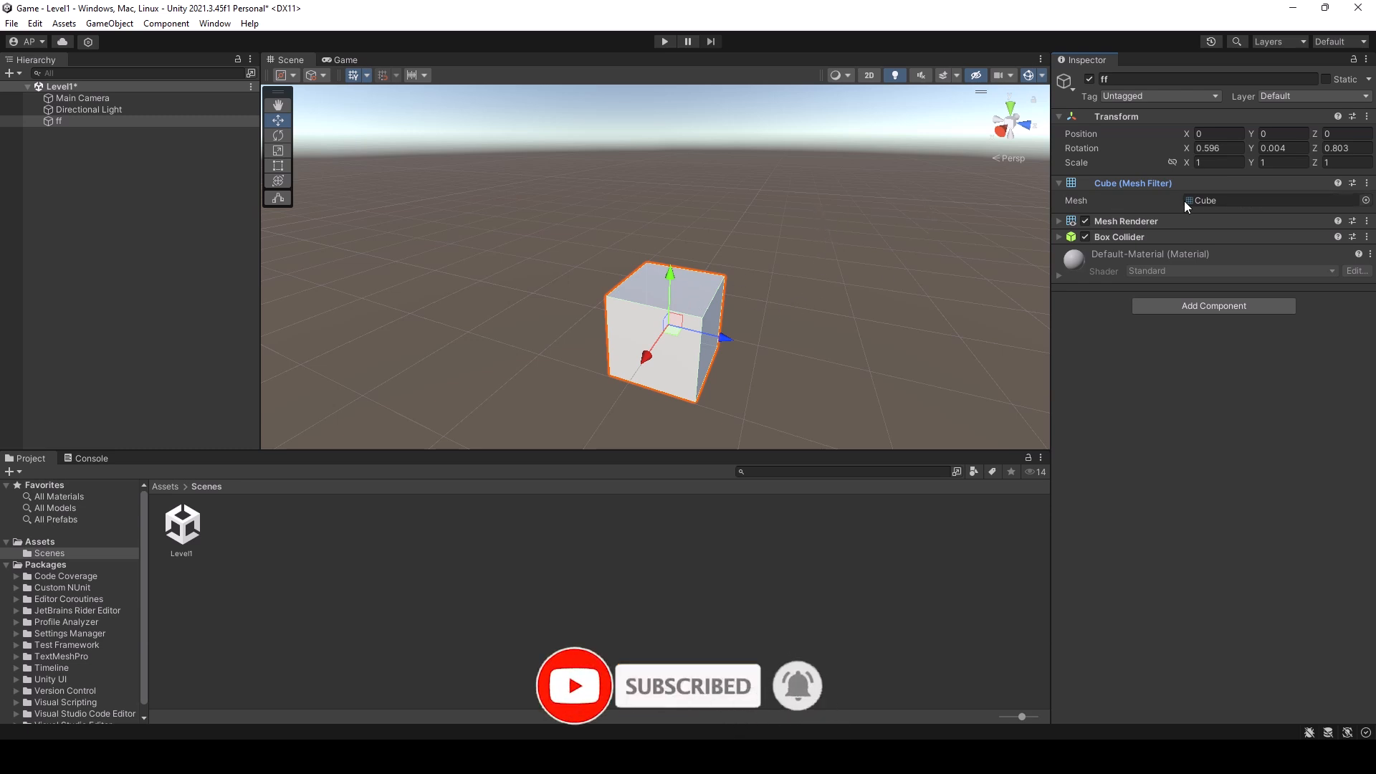
{"action": "left_click", "coordinate": [1366, 200]}
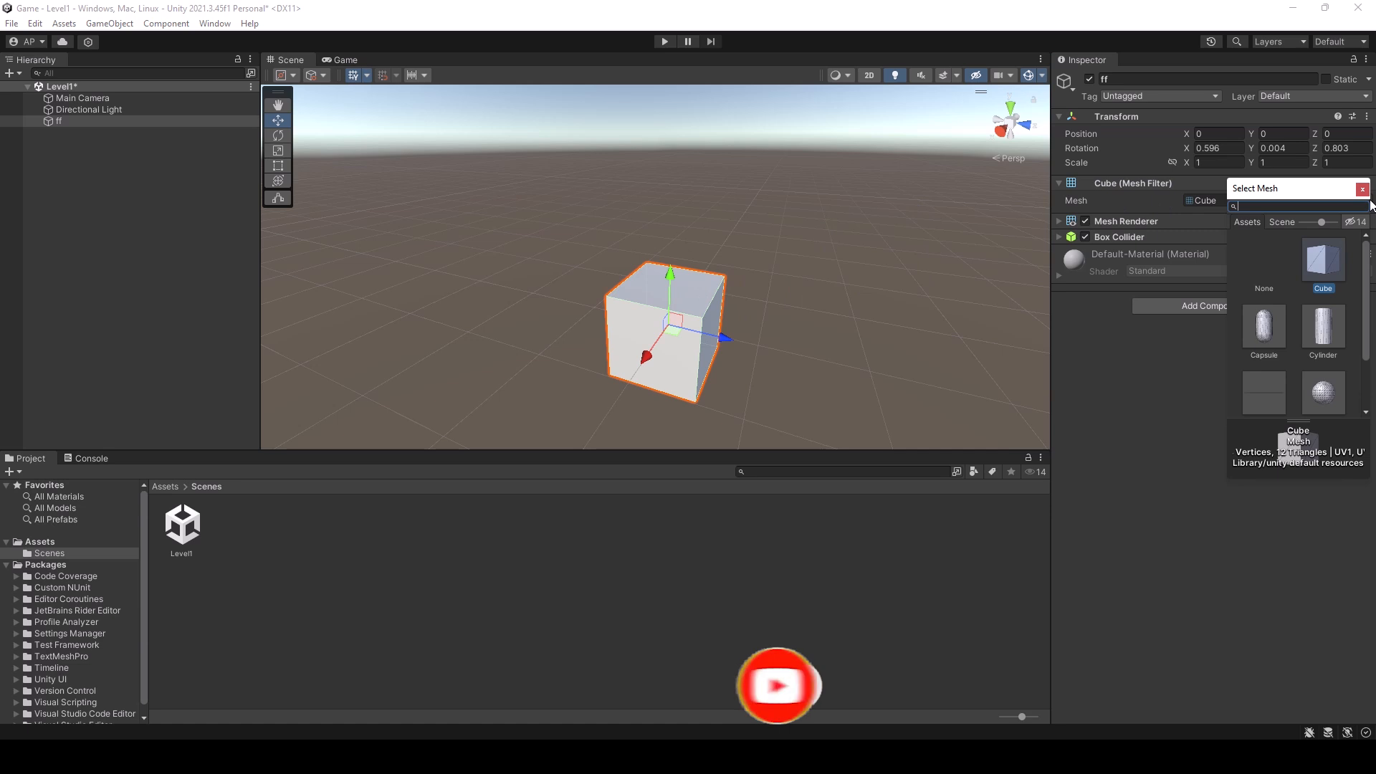
{"action": "left_click", "coordinate": [1262, 331]}
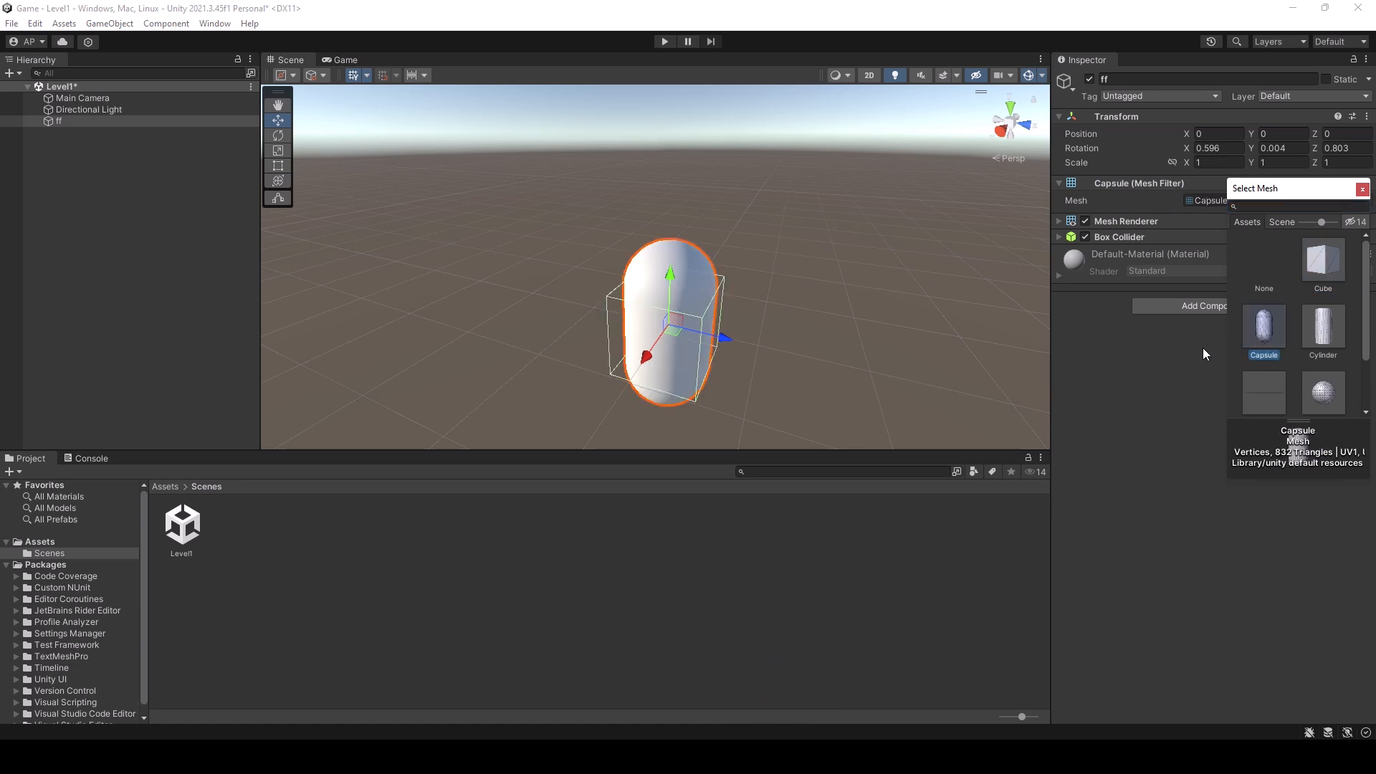
{"action": "left_click", "coordinate": [1138, 202]}
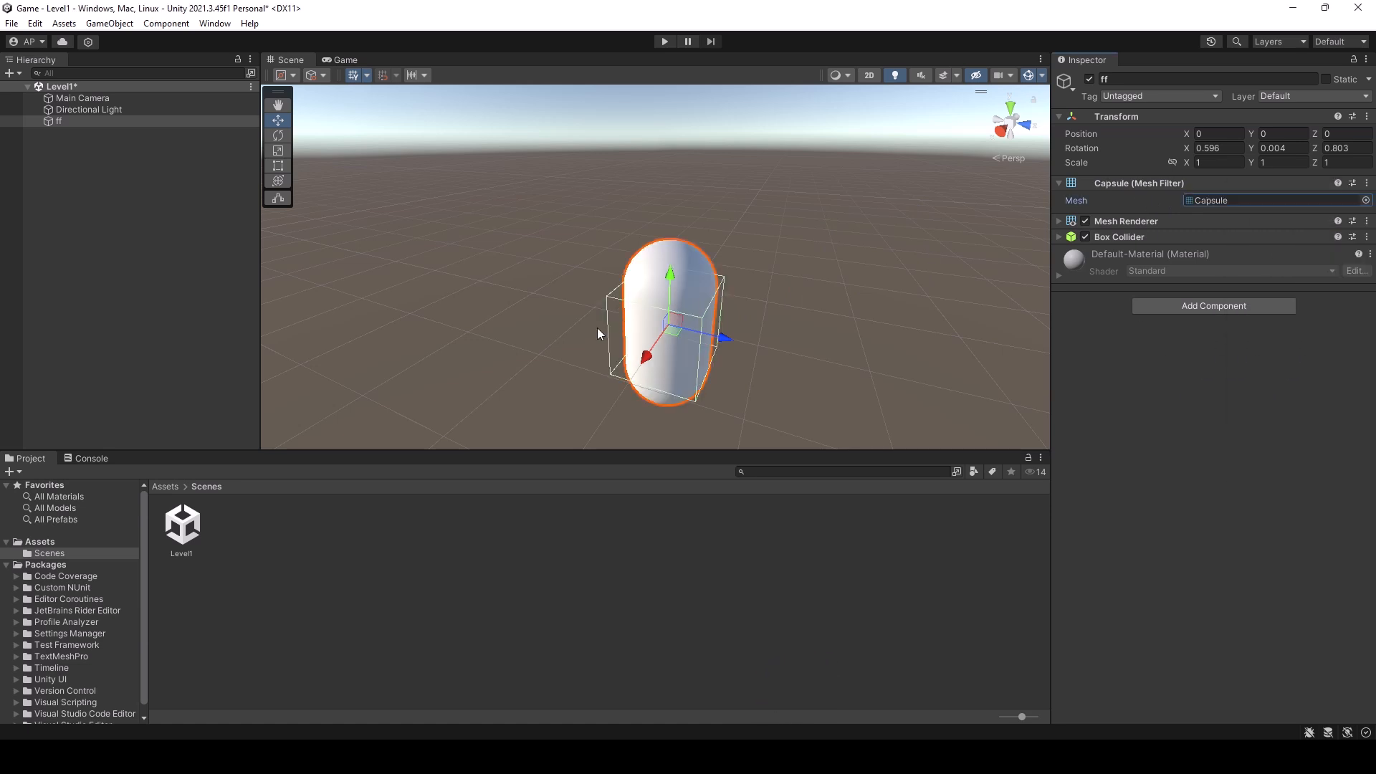
- Restore the Cube mesh in the Mesh Filter and review the Mesh Renderer settings, collapsing that component again
{"action": "left_click_drag", "start_coordinate": [812, 370], "coordinate": [880, 322], "text": "alt"}
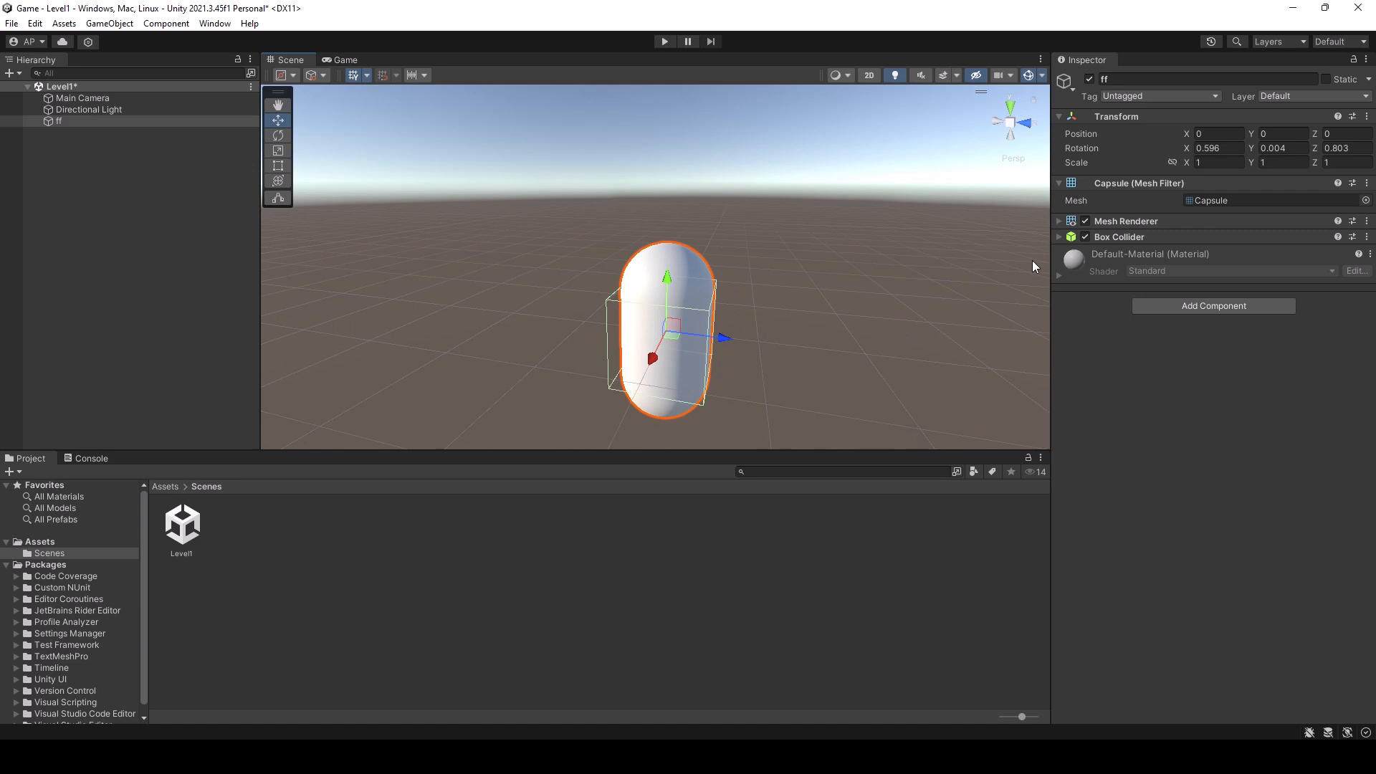
{"action": "left_click", "coordinate": [1366, 201]}
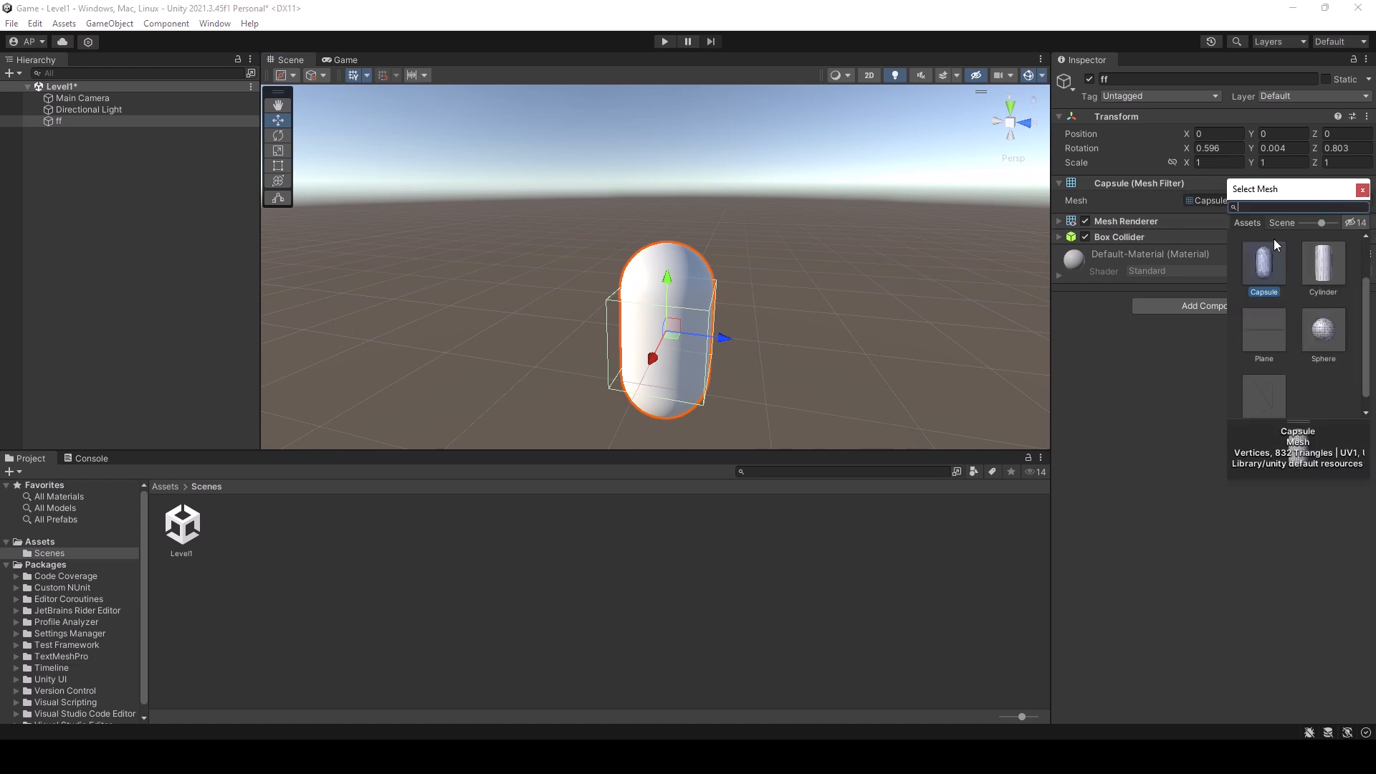
{"action": "scroll", "coordinate": [1309, 329], "scroll_direction": "up", "scroll_amount": 2}
{"action": "left_click", "coordinate": [1308, 278]}
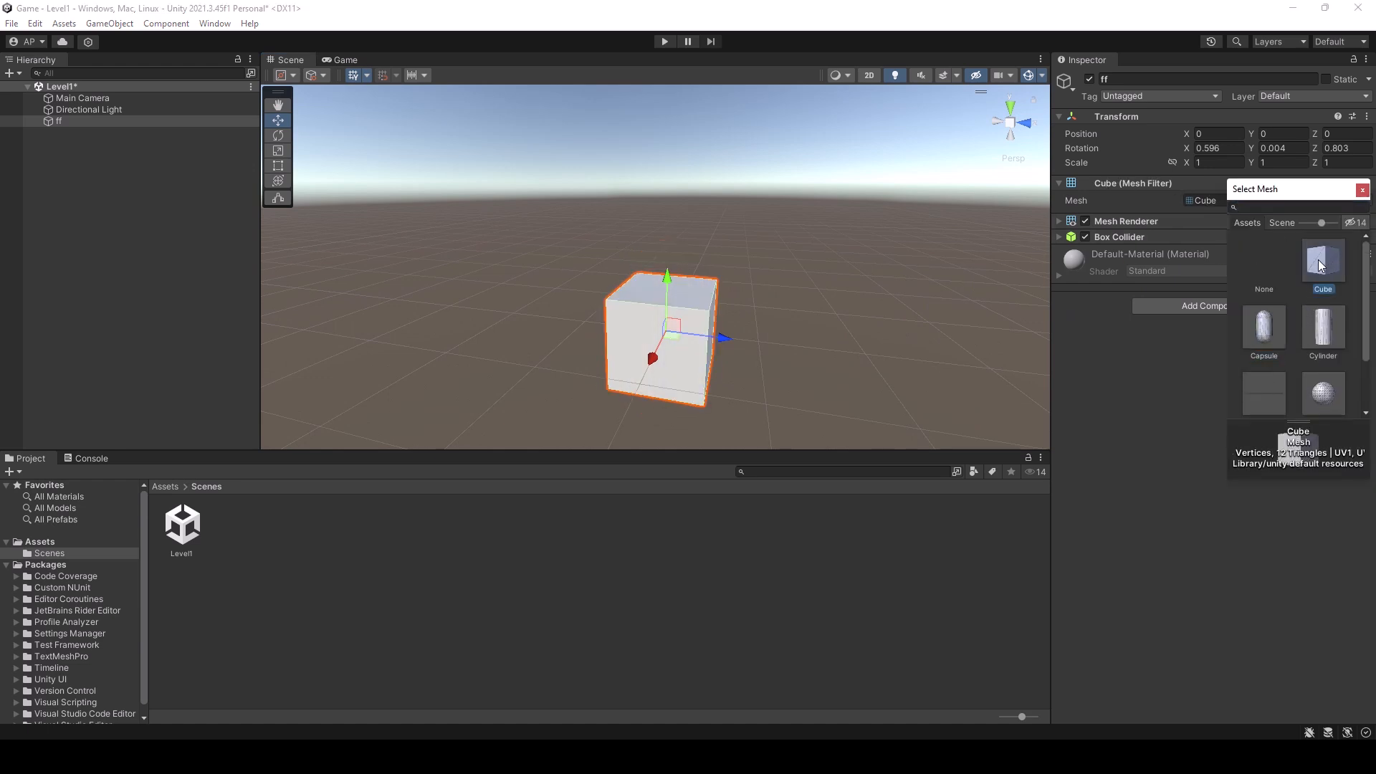
{"action": "left_click", "coordinate": [1111, 222]}
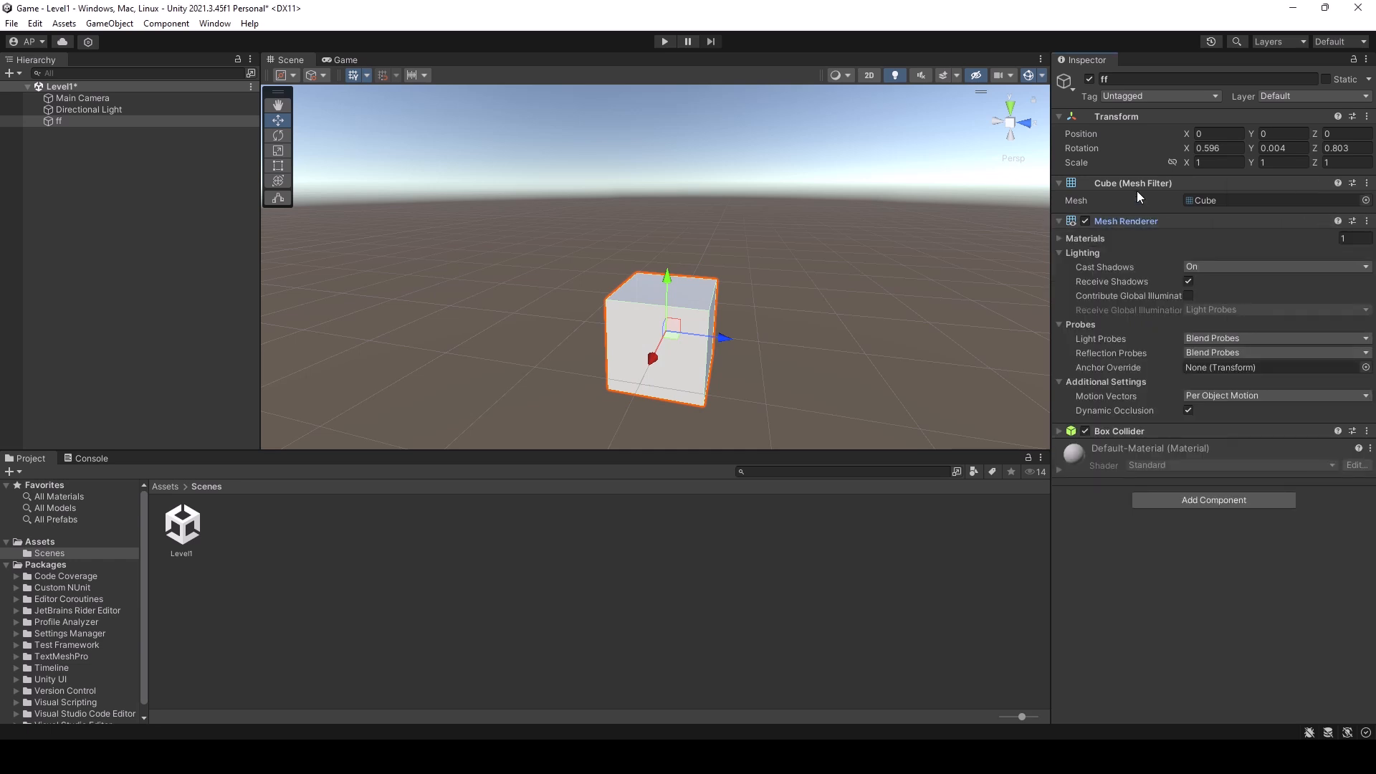
{"action": "left_click", "coordinate": [1066, 222]}
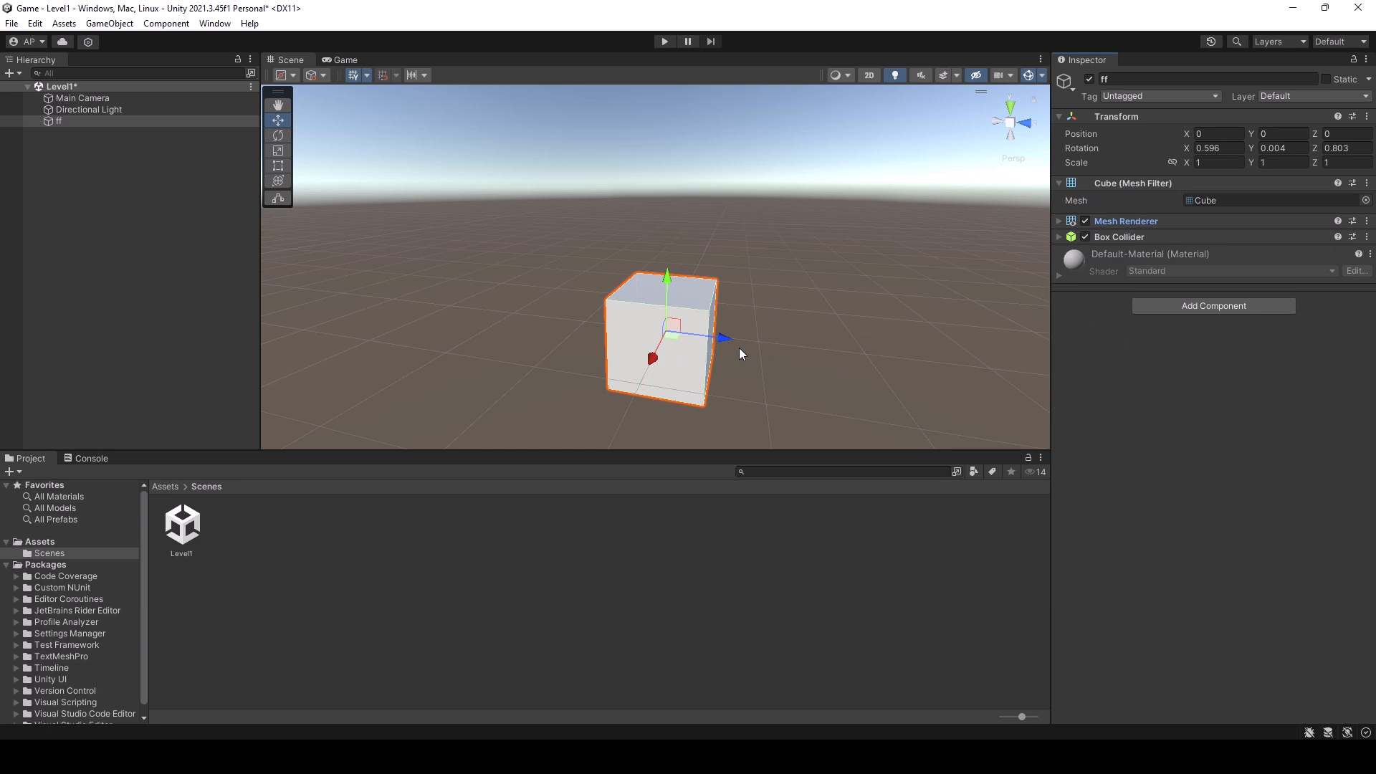
- Expand the cube's Mesh Renderer component and collapse its Lighting, Probes and Additional Settings groups
{"action": "left_click", "coordinate": [1060, 222]}
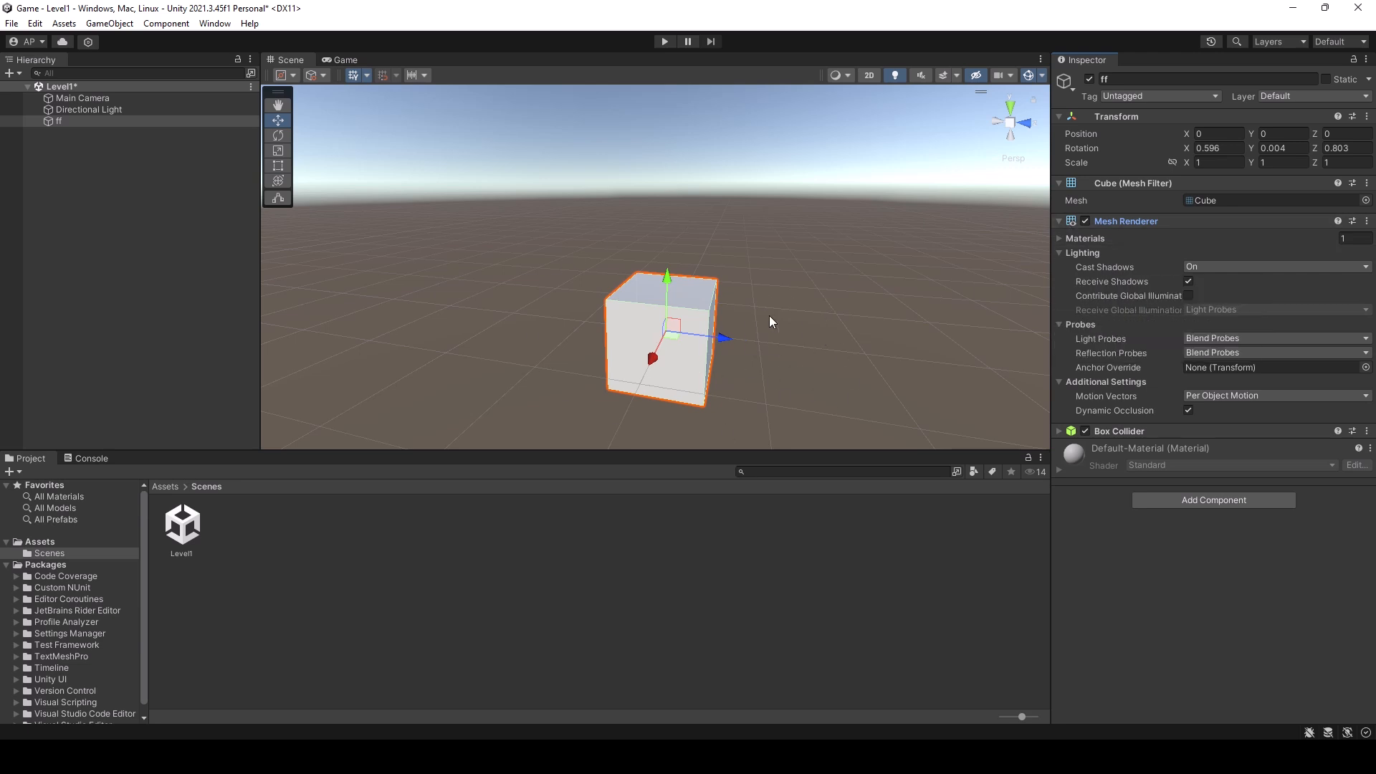
{"action": "mouse_move", "coordinate": [1154, 275]}
{"action": "left_click", "coordinate": [1064, 254]}
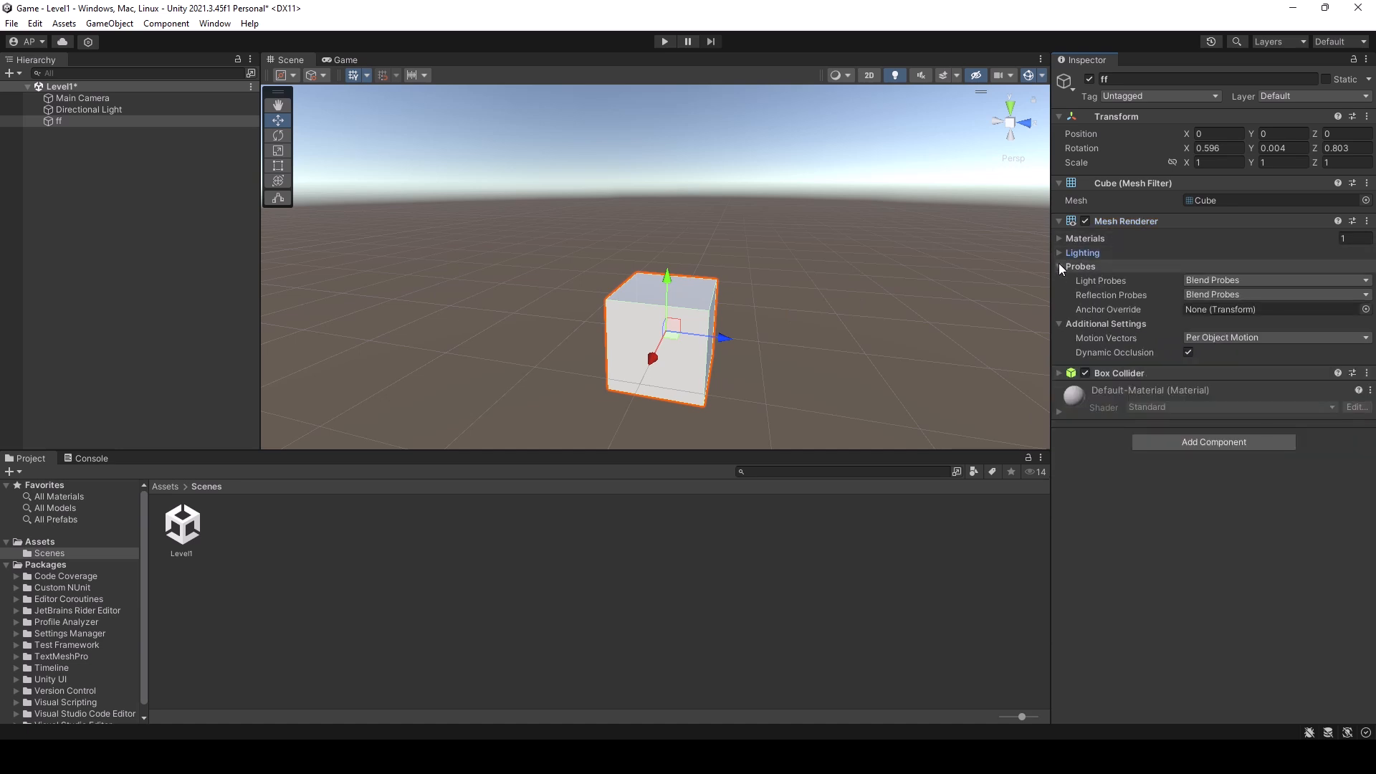
{"action": "left_click", "coordinate": [1060, 267]}
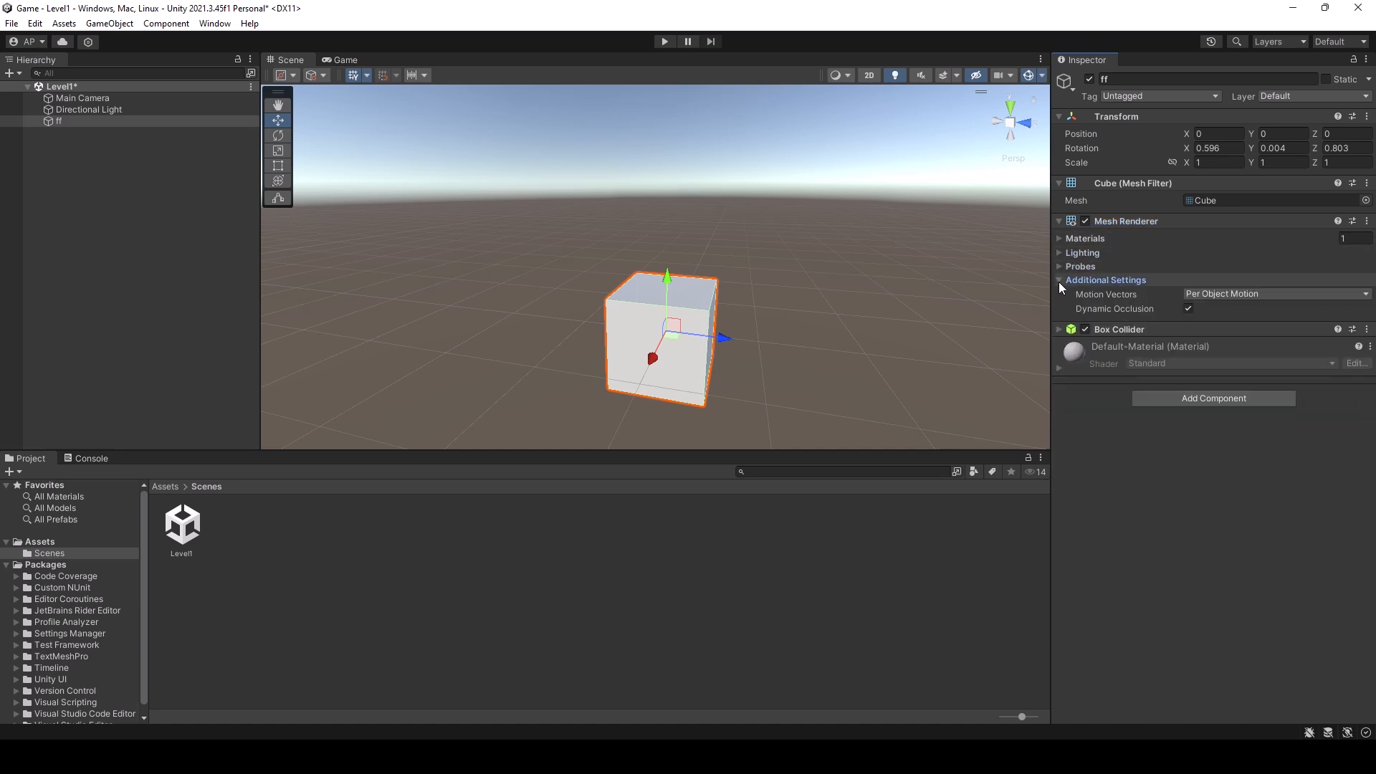
{"action": "left_click", "coordinate": [1059, 281]}
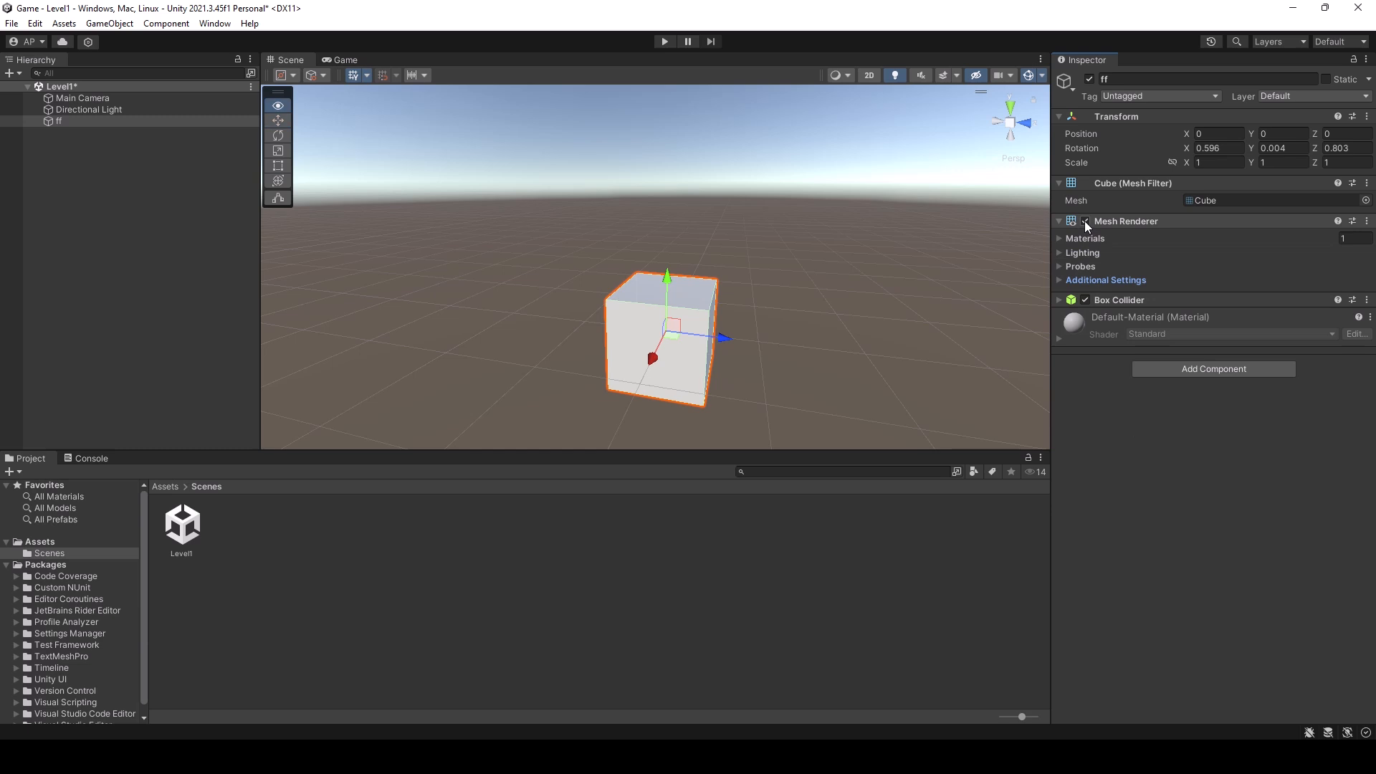
- Disable the cube's Mesh Renderer to examine the bare collider outline, and enable the renderer again
{"action": "left_click", "coordinate": [1085, 222]}
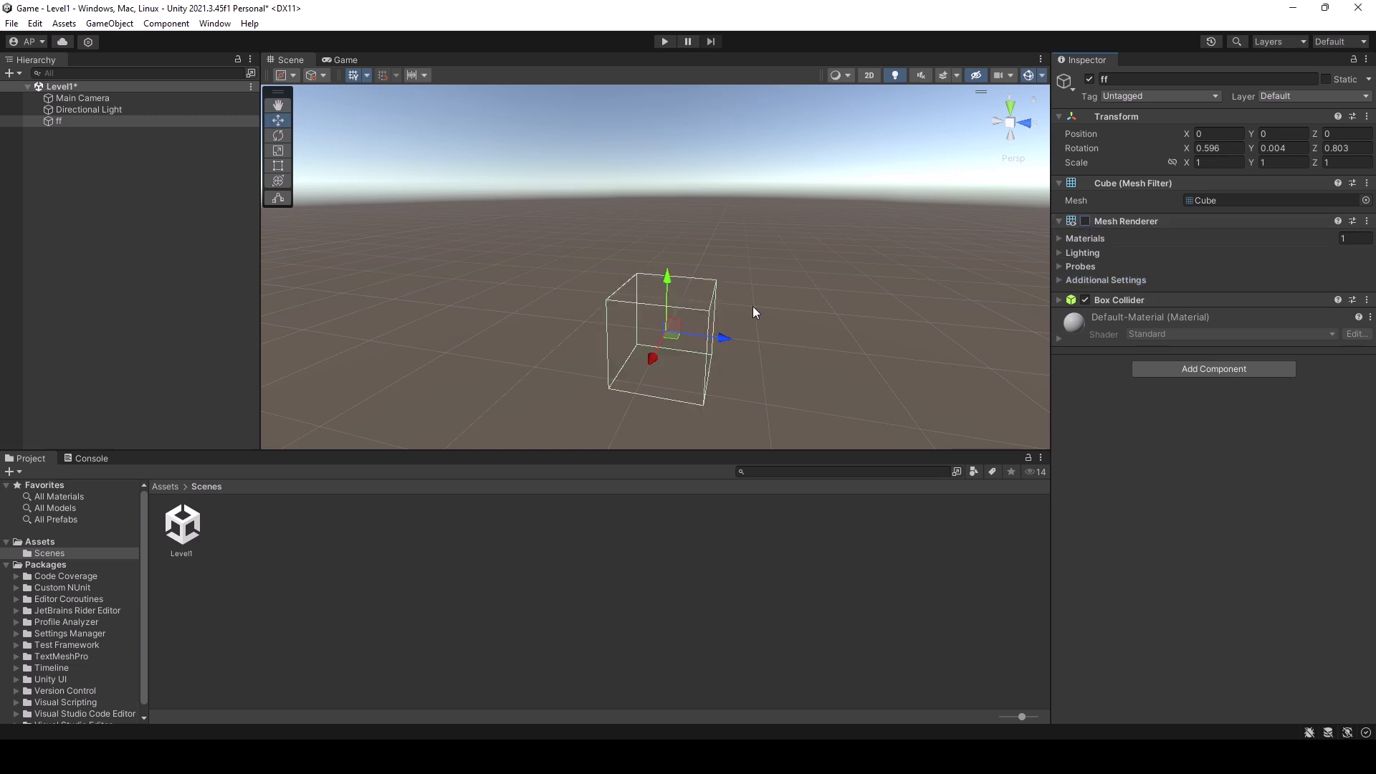
{"action": "left_click_drag", "start_coordinate": [752, 307], "coordinate": [632, 308], "text": "alt"}
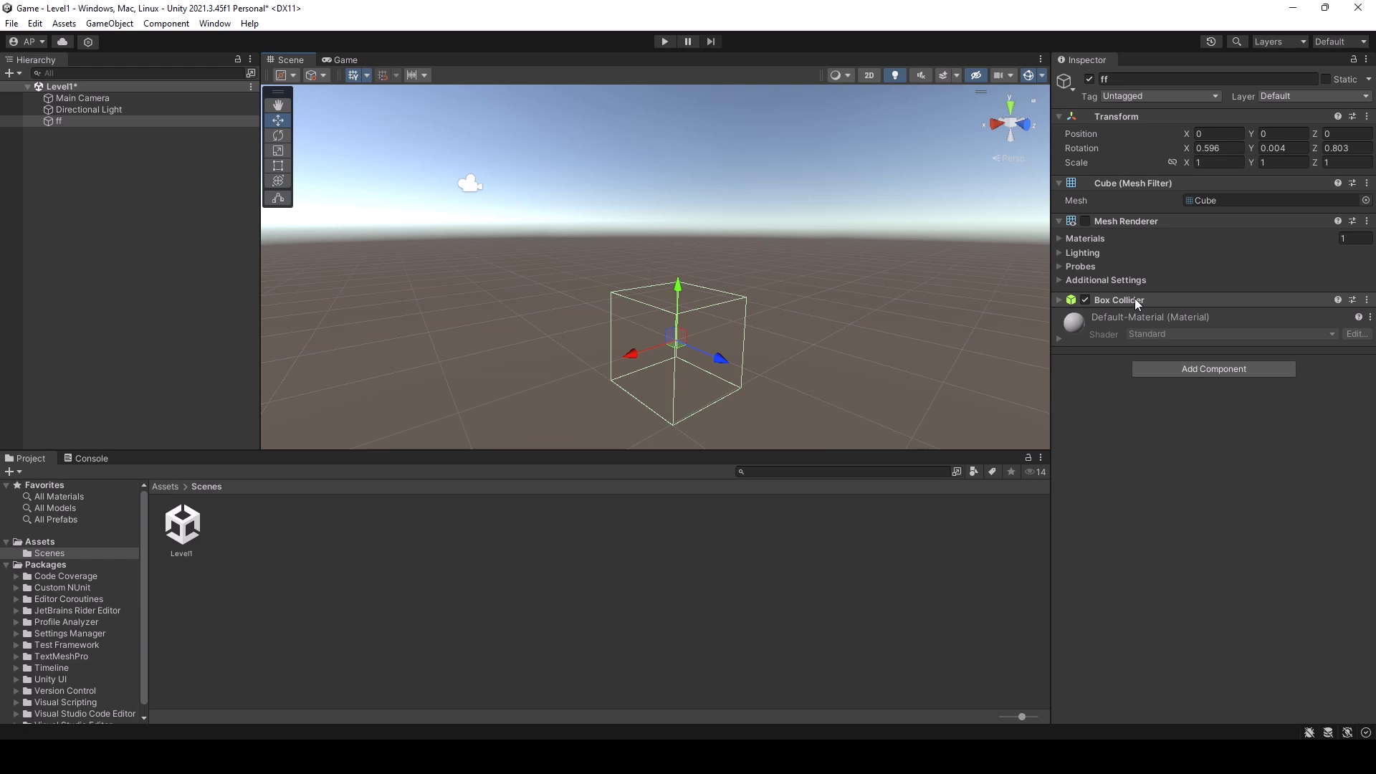
{"action": "left_click", "coordinate": [1085, 220]}
{"action": "middle_click_drag", "start_coordinate": [737, 328], "coordinate": [752, 273]}
- Expand the Box Collider component to review its settings and inspect the cube from different angles
{"action": "left_click", "coordinate": [1058, 302]}
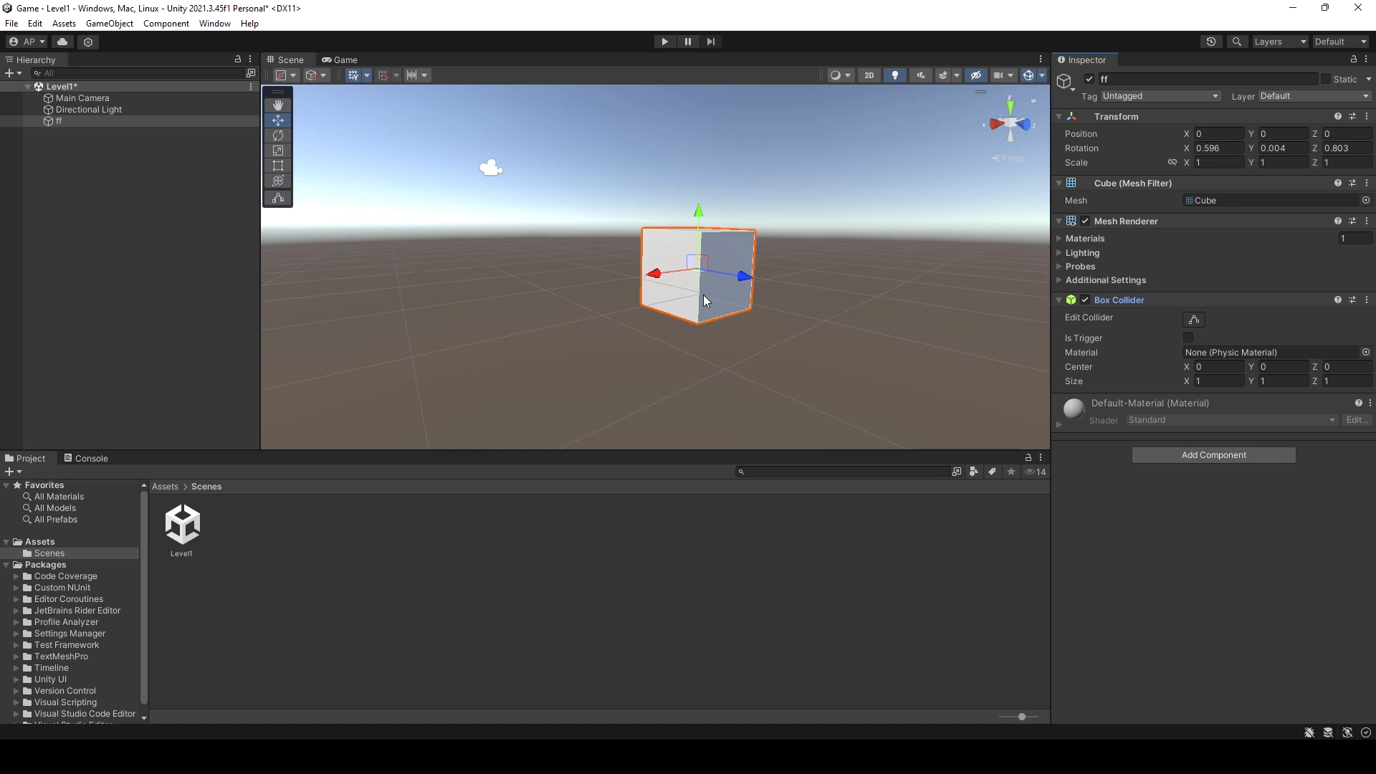
{"action": "left_click_drag", "start_coordinate": [704, 295], "coordinate": [683, 343], "text": "alt"}
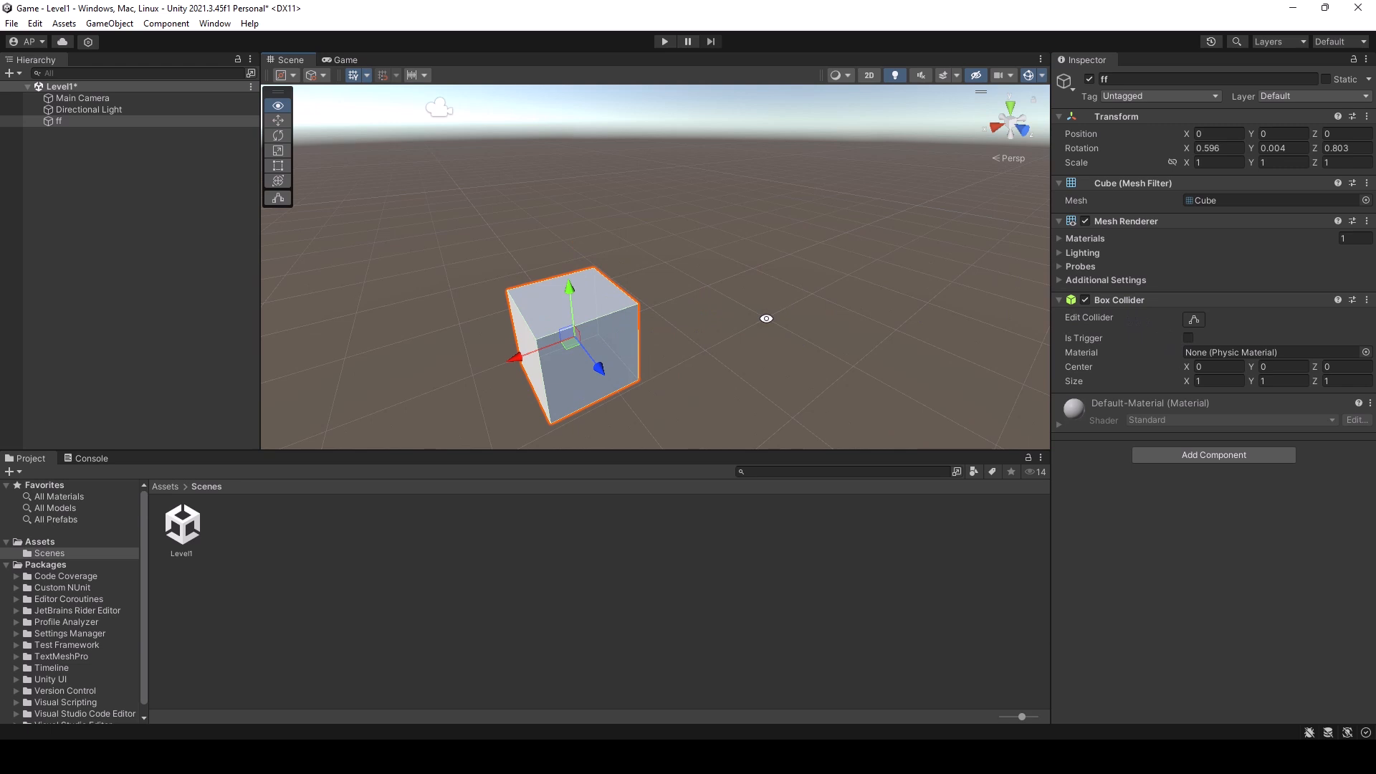
{"action": "left_click_drag", "start_coordinate": [766, 318], "coordinate": [684, 337], "text": "alt"}
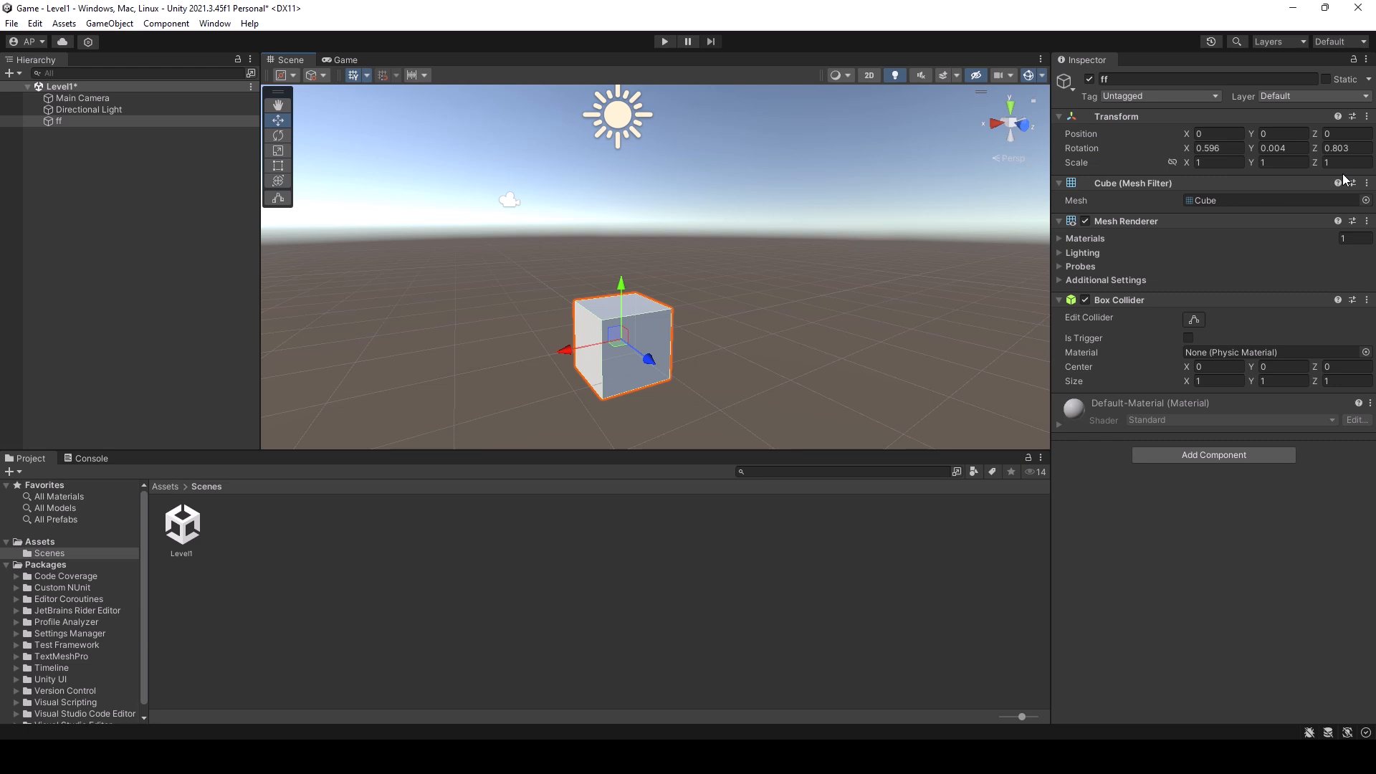
- Look through the meshes available for the cube's Mesh Filter without choosing another one
{"action": "left_click", "coordinate": [1366, 200]}
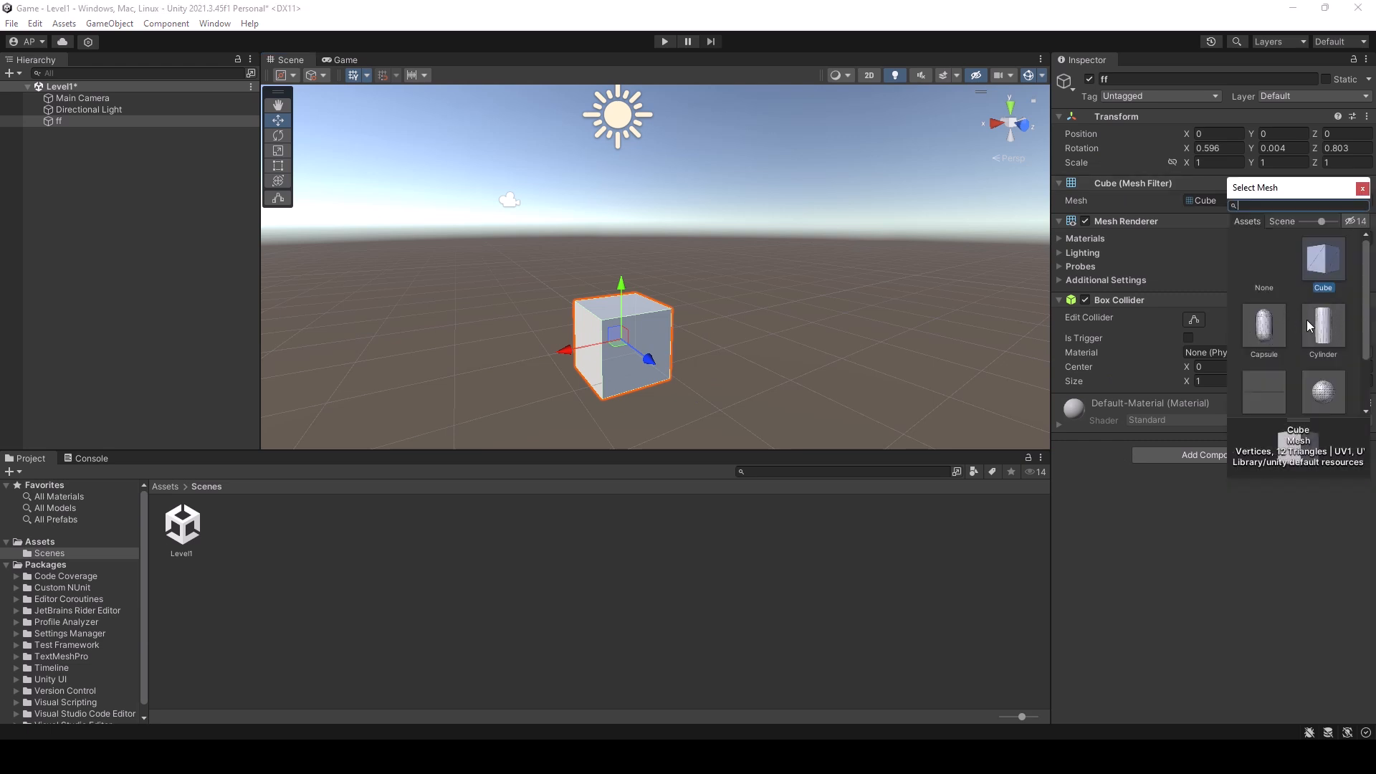
{"action": "scroll", "coordinate": [1335, 387], "scroll_direction": "down", "scroll_amount": 2}
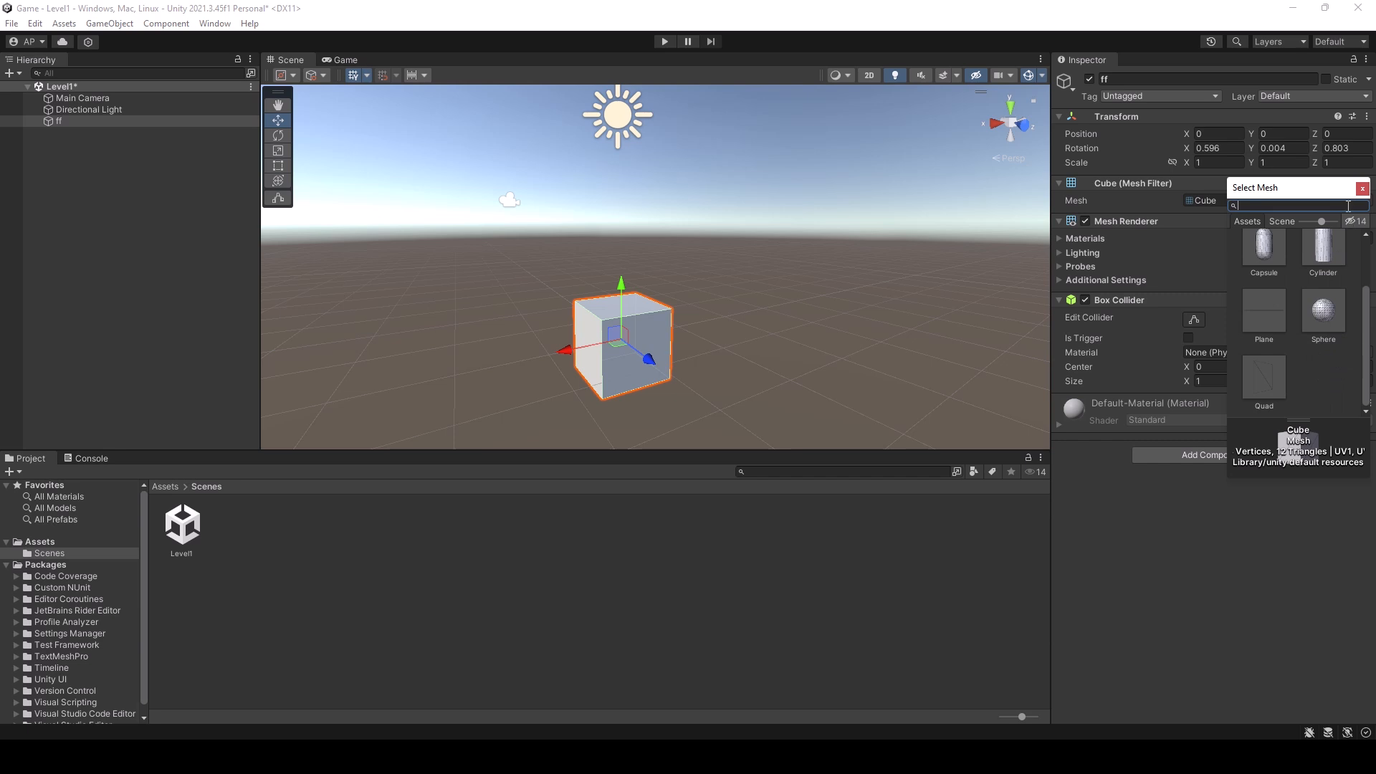
{"action": "left_click", "coordinate": [1362, 188]}
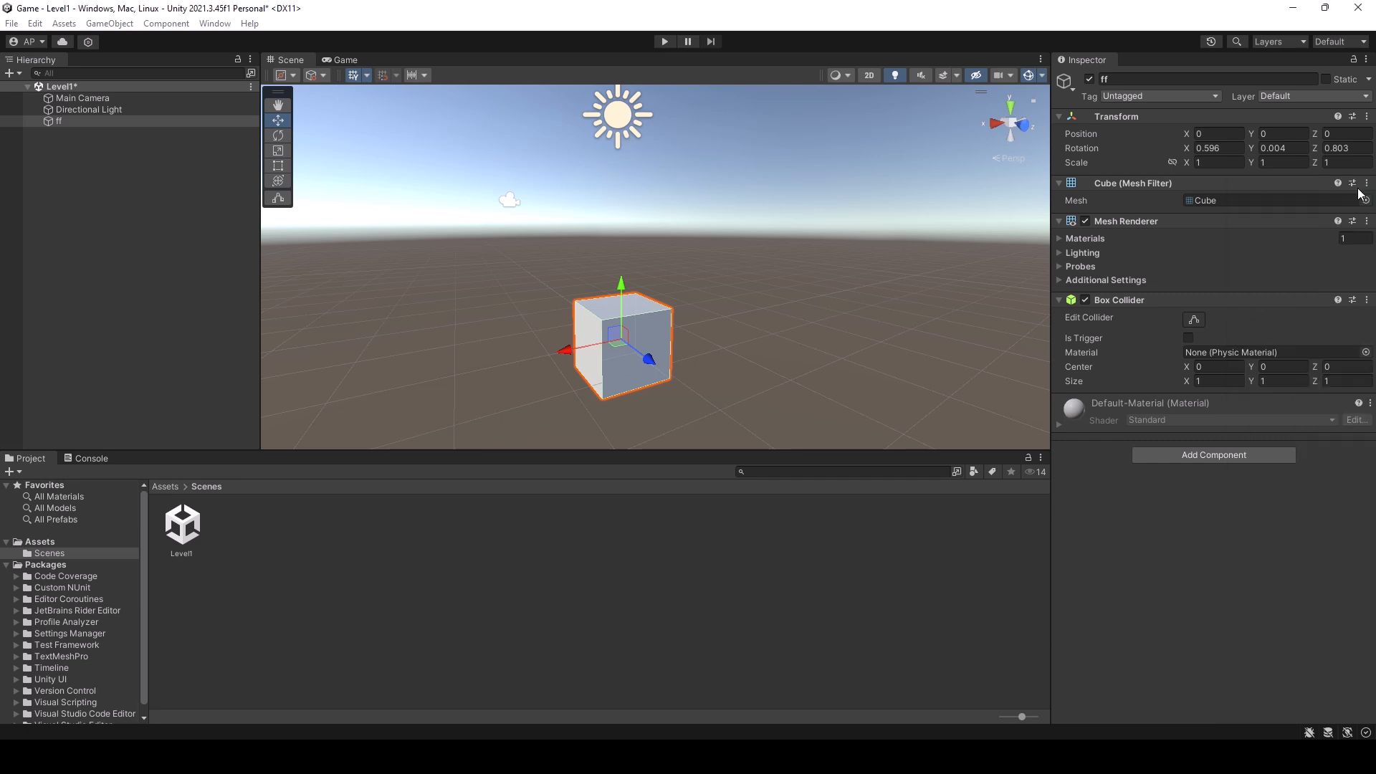
- Rename the ff object as Cube and select it in the scene's object list
{"action": "left_click_drag", "start_coordinate": [683, 273], "coordinate": [663, 318], "text": "alt"}
{"action": "left_click", "coordinate": [683, 290]}
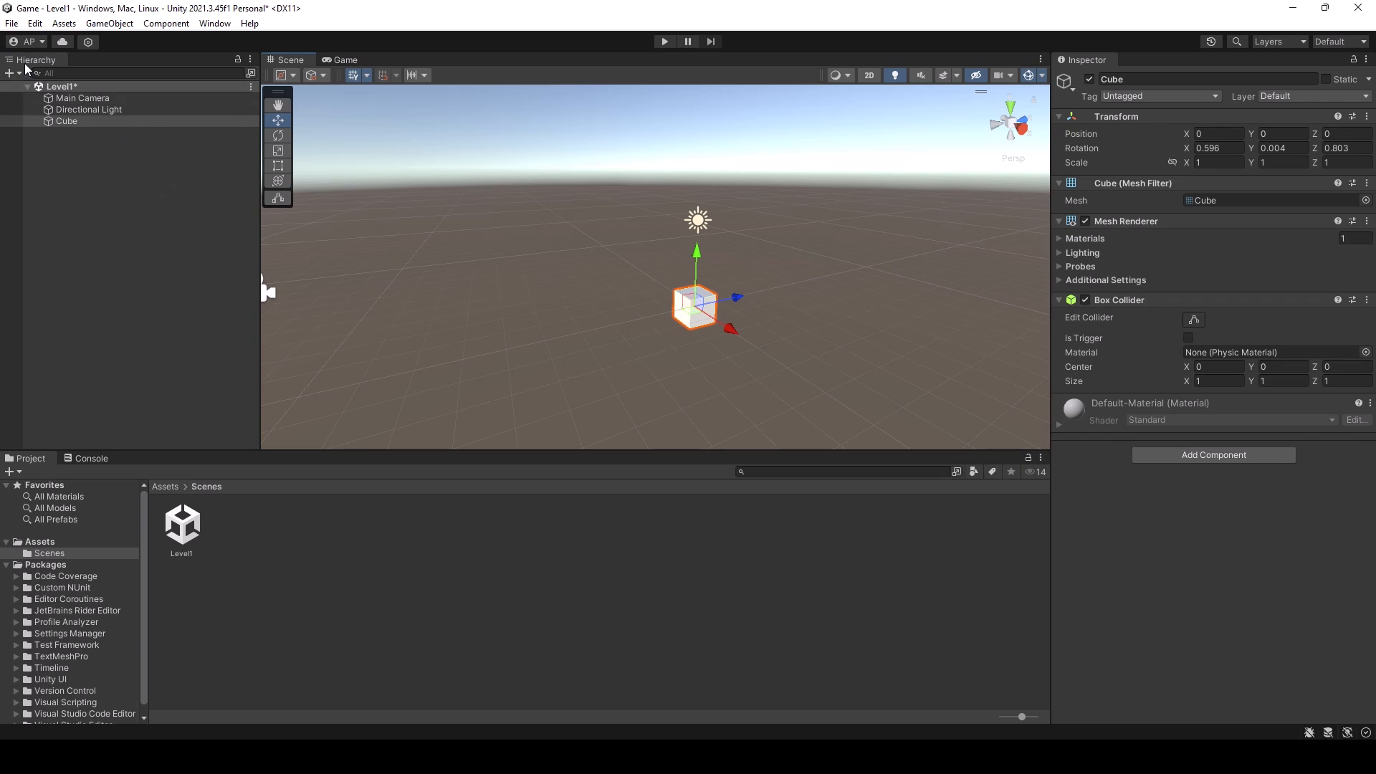
{"action": "left_click", "coordinate": [76, 125]}
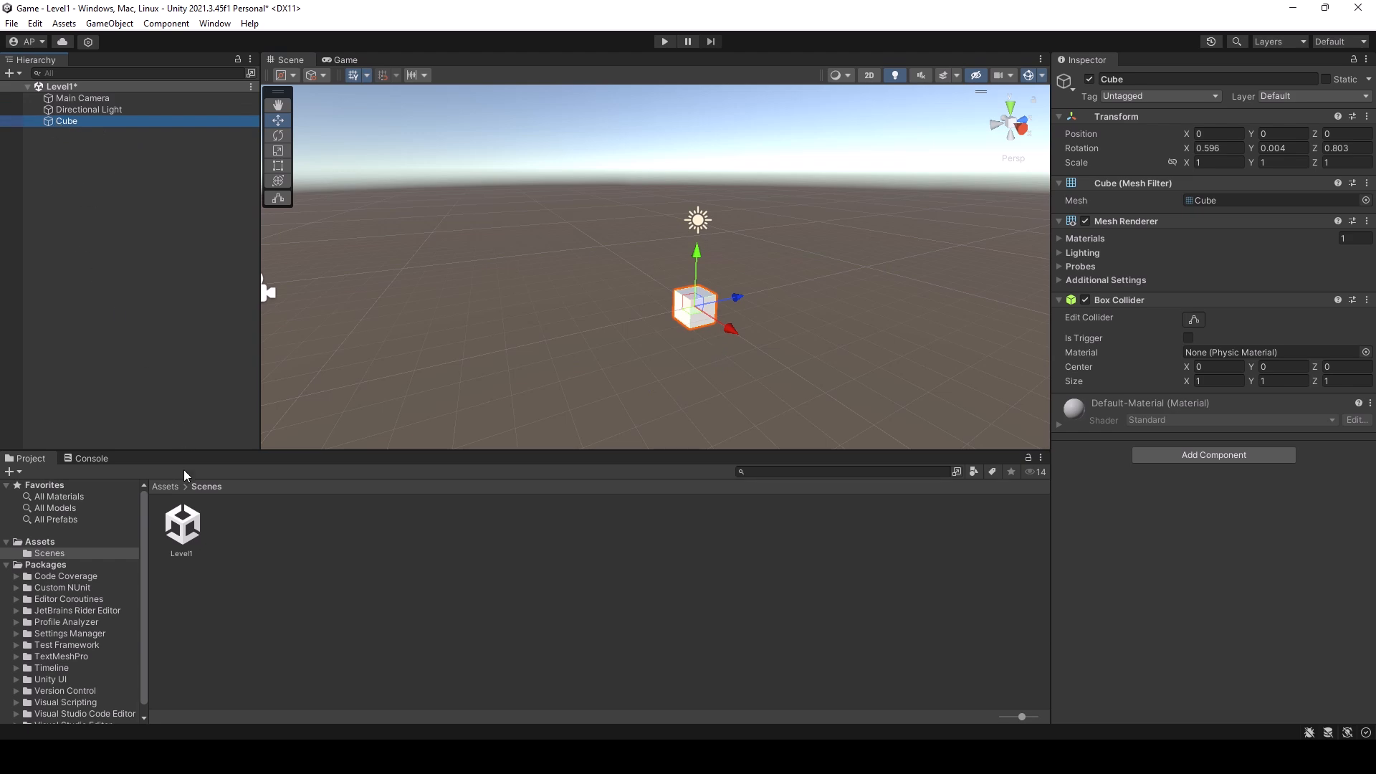
- Create a prefab of the Cube object in the Assets folder and clear the selection
{"action": "left_click", "coordinate": [170, 487]}
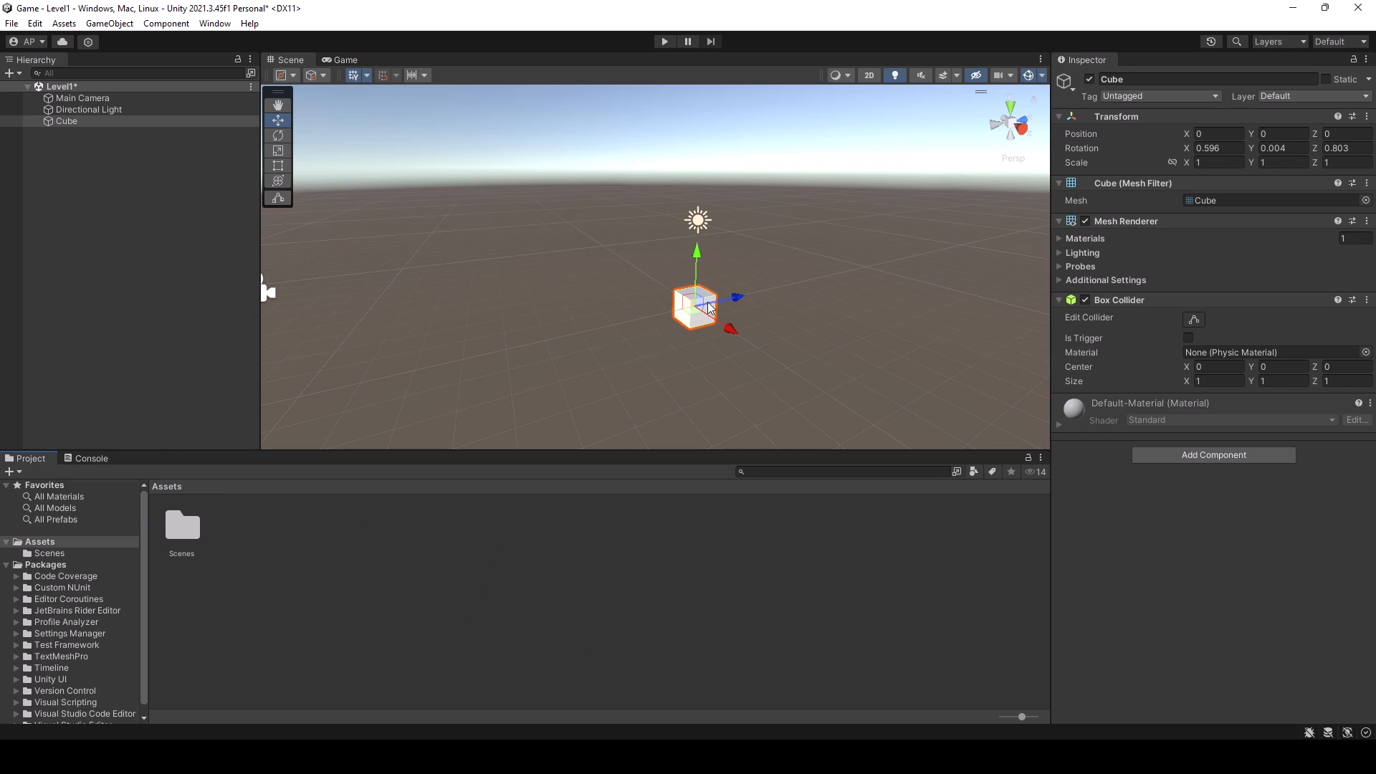
{"action": "left_click_drag", "start_coordinate": [708, 310], "coordinate": [720, 316], "text": "alt"}
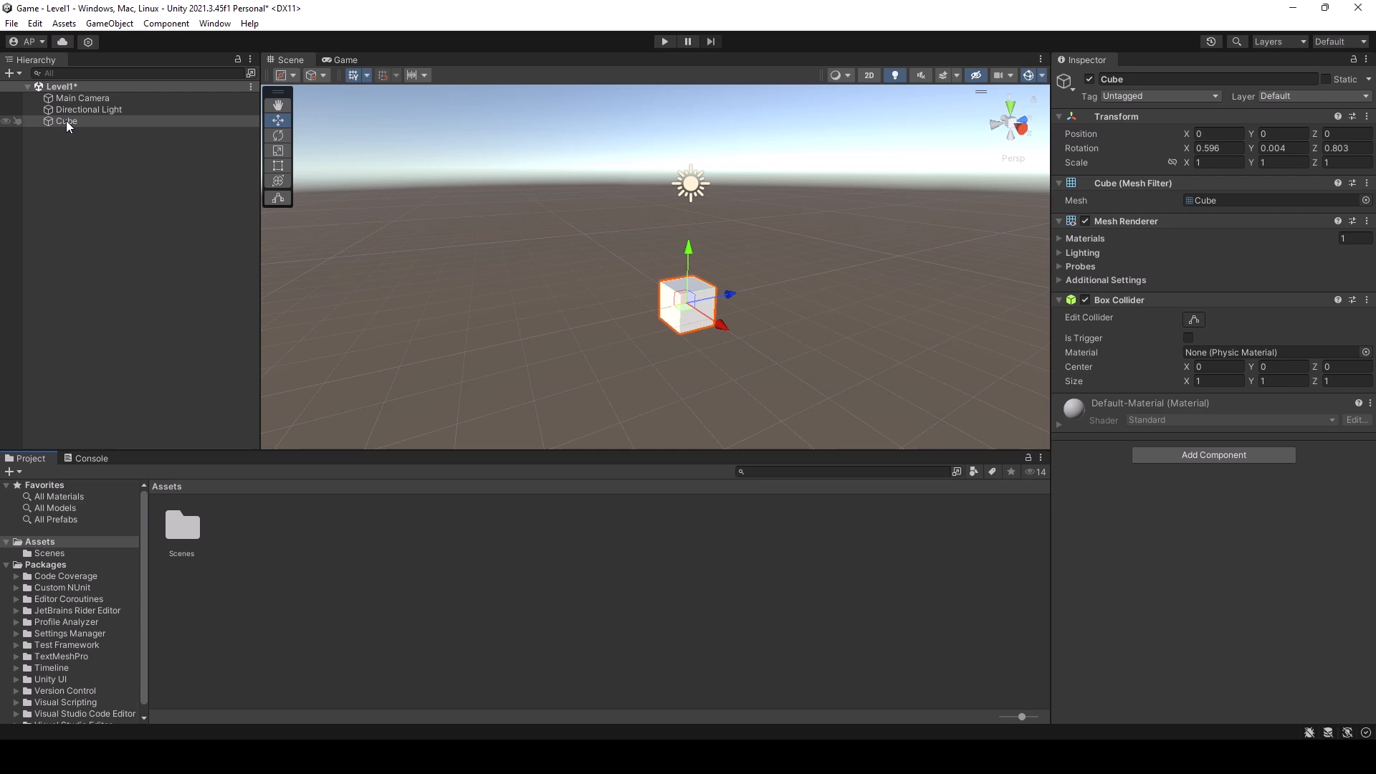
{"action": "left_click_drag", "start_coordinate": [66, 126], "coordinate": [276, 573]}
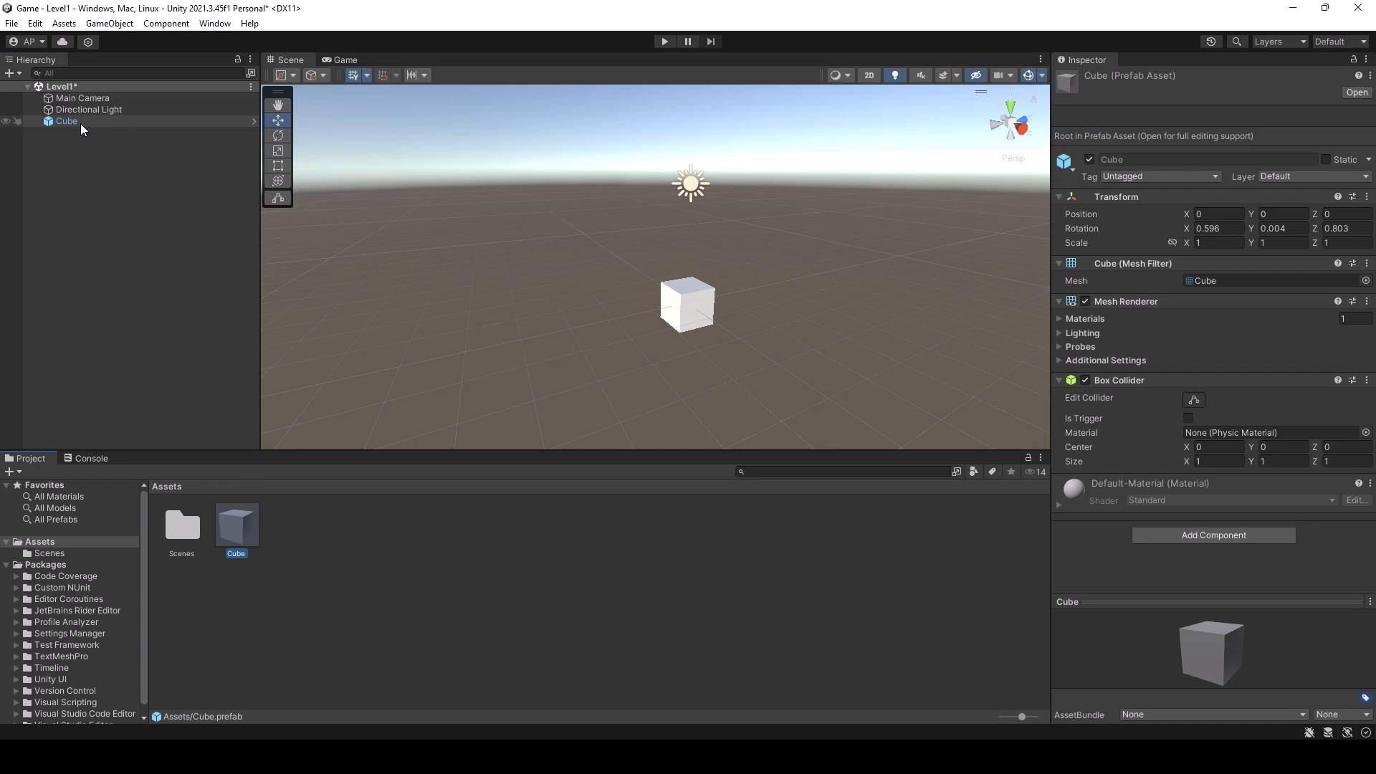
{"action": "left_click", "coordinate": [310, 563]}
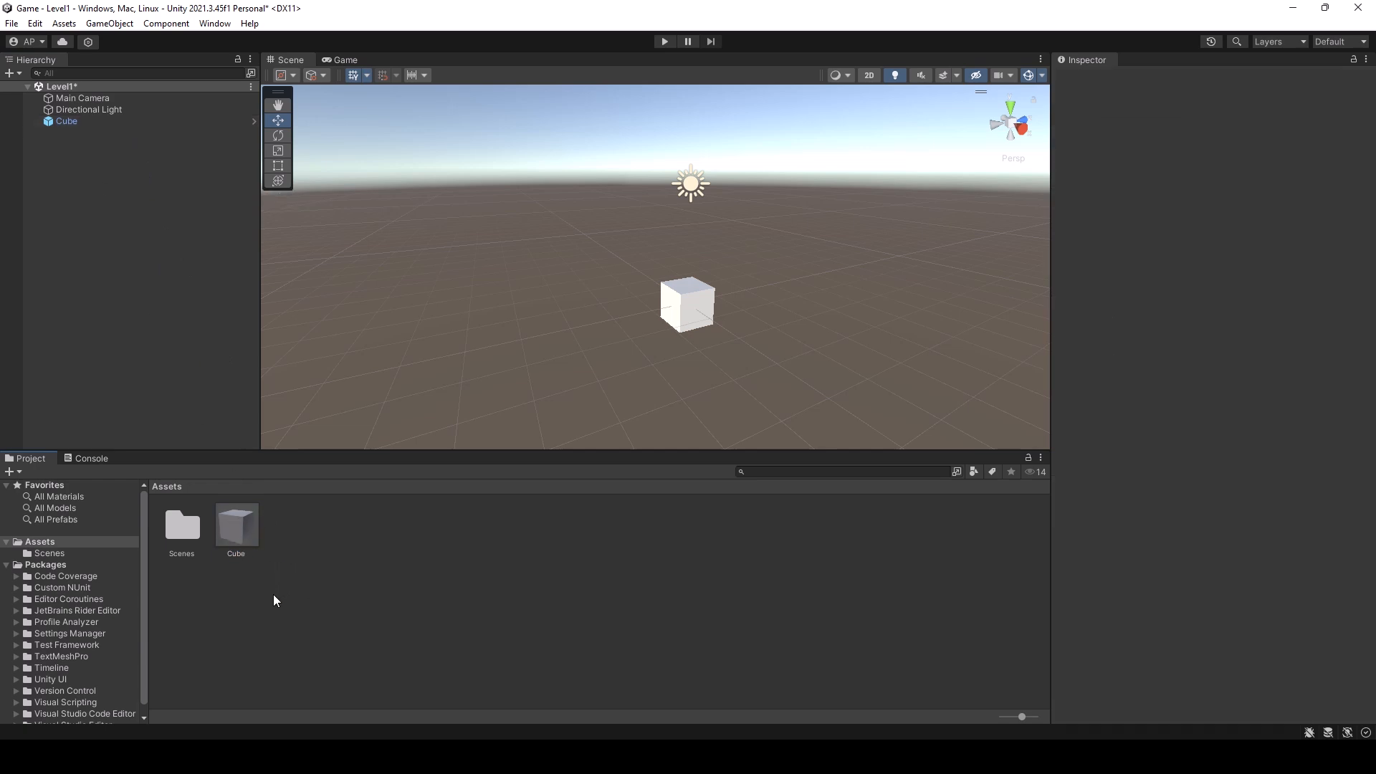
- Place five instances of the Cube prefab at different spots on the ground around the original cube
{"action": "left_click_drag", "start_coordinate": [247, 538], "coordinate": [688, 236]}
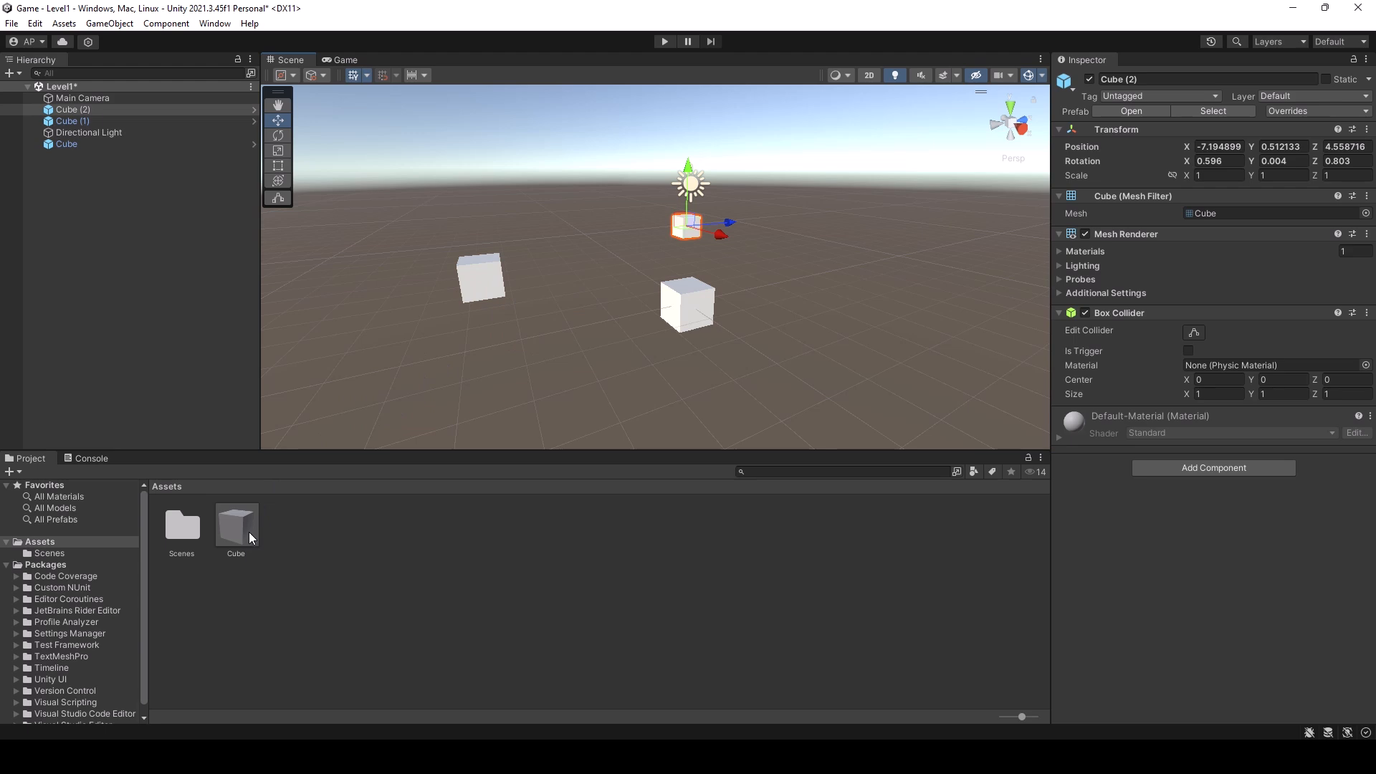
{"action": "left_click_drag", "start_coordinate": [251, 538], "coordinate": [584, 309]}
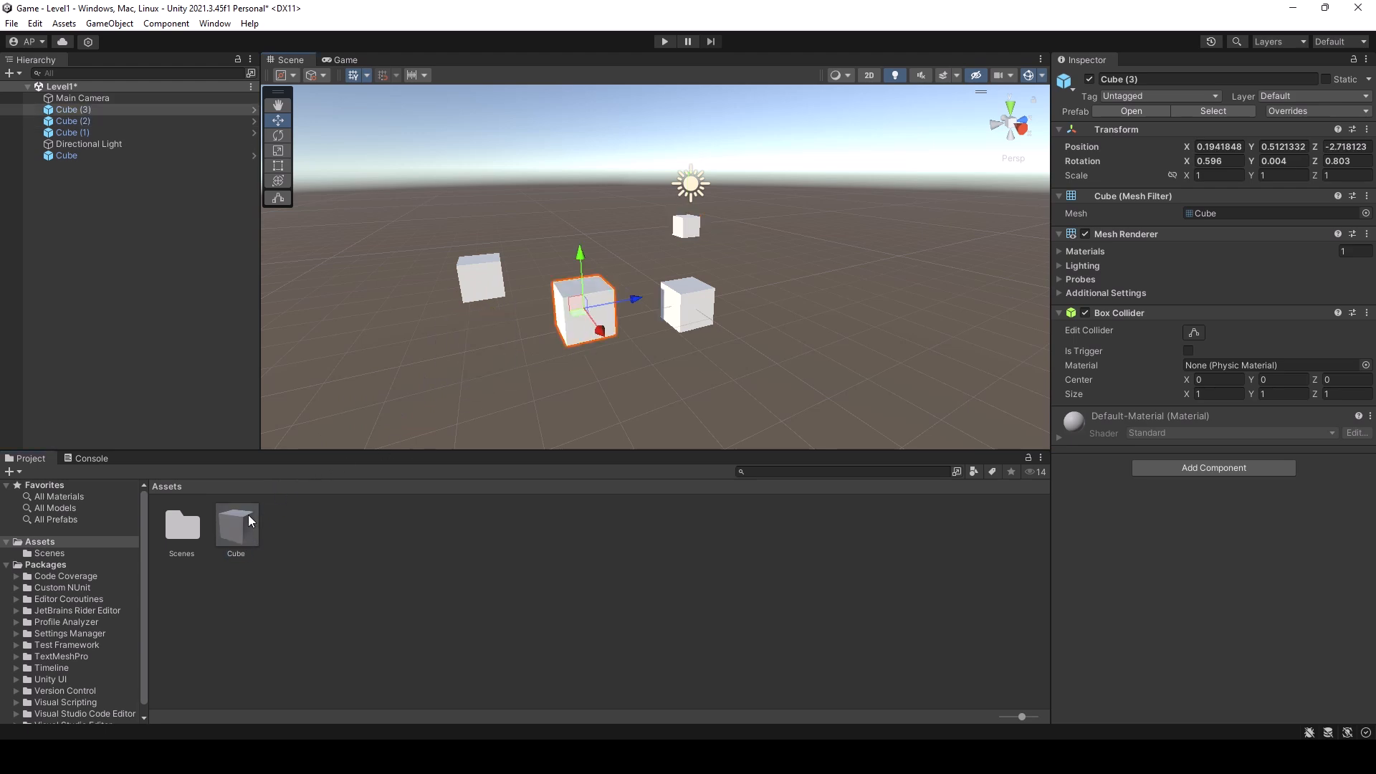
{"action": "left_click_drag", "start_coordinate": [250, 521], "coordinate": [584, 257]}
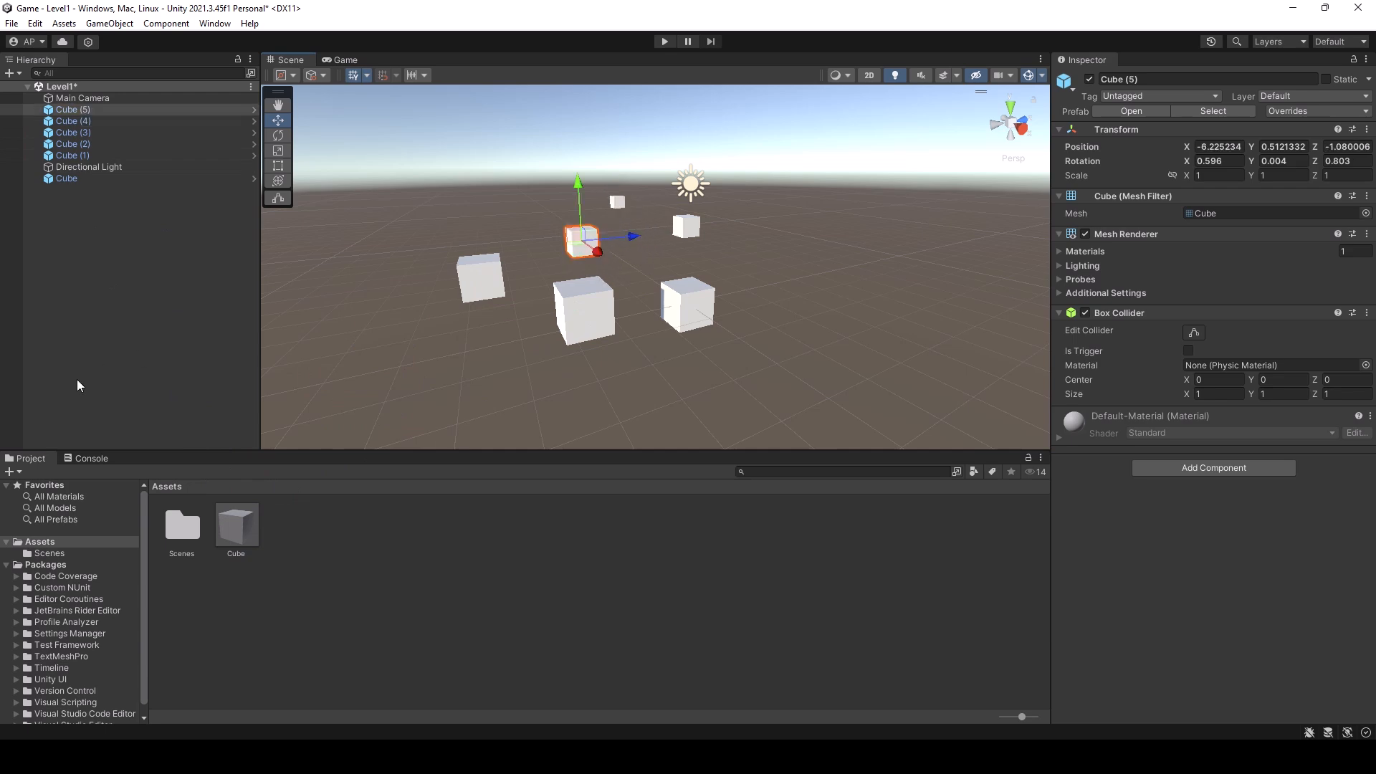